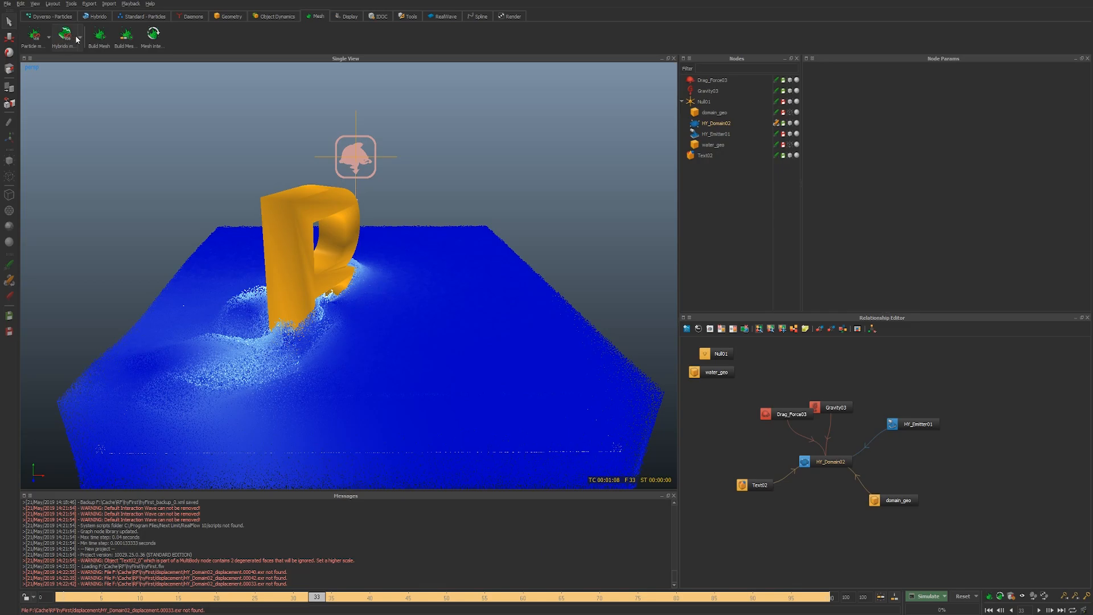
Step: Create a Hybrido VDB mesh for the water simulation, reveal its domain source in the node list and show the mesh parameters
{"action": "left_click", "coordinate": [82, 59]}
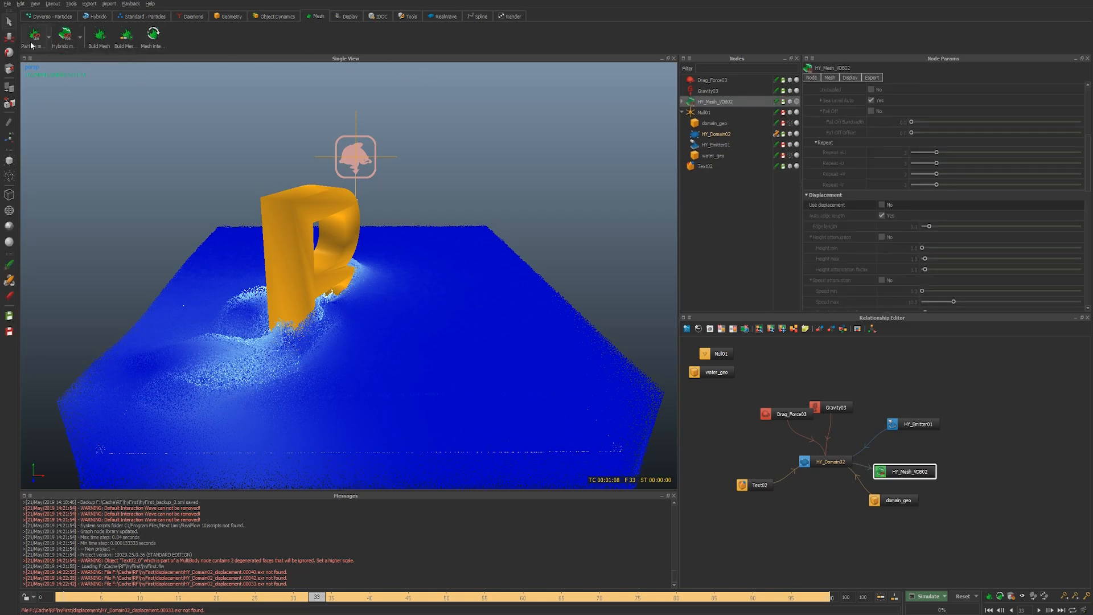
{"action": "left_click", "coordinate": [681, 102]}
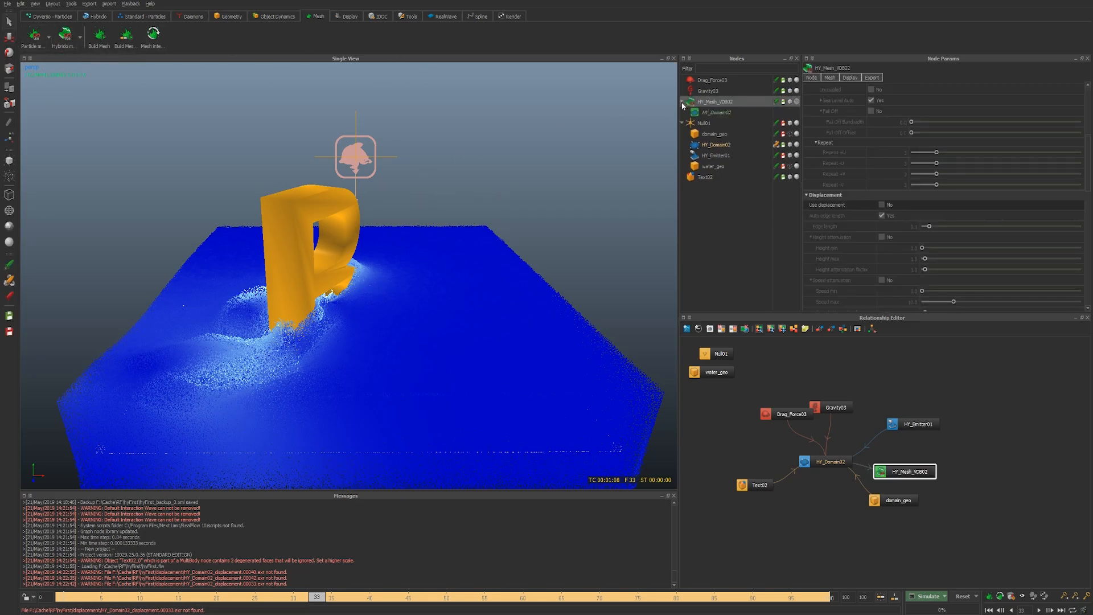
{"action": "left_click", "coordinate": [727, 113]}
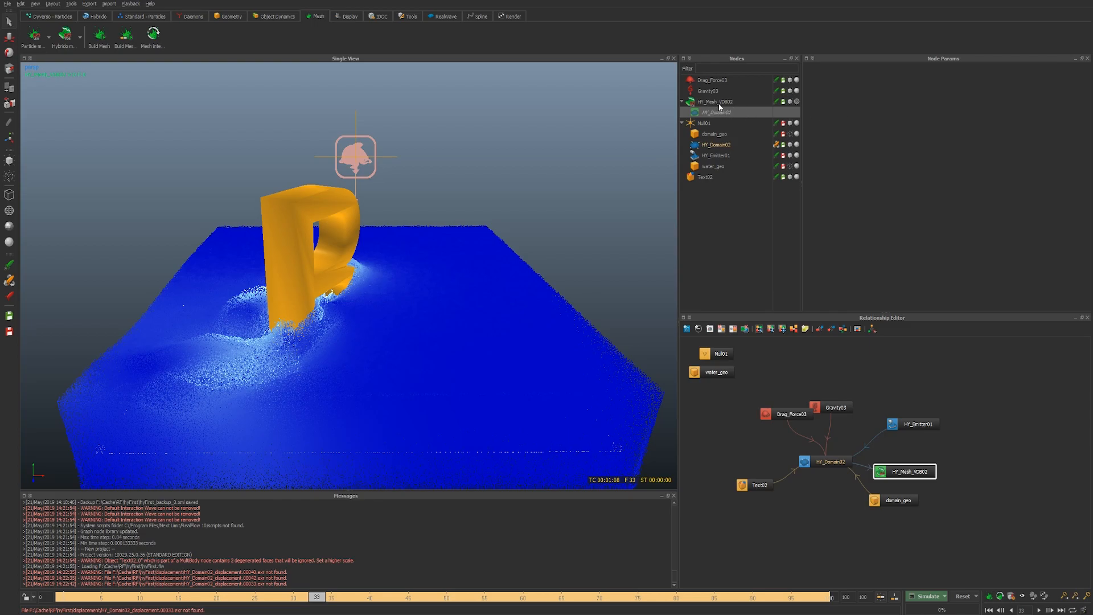
{"action": "left_click", "coordinate": [720, 102]}
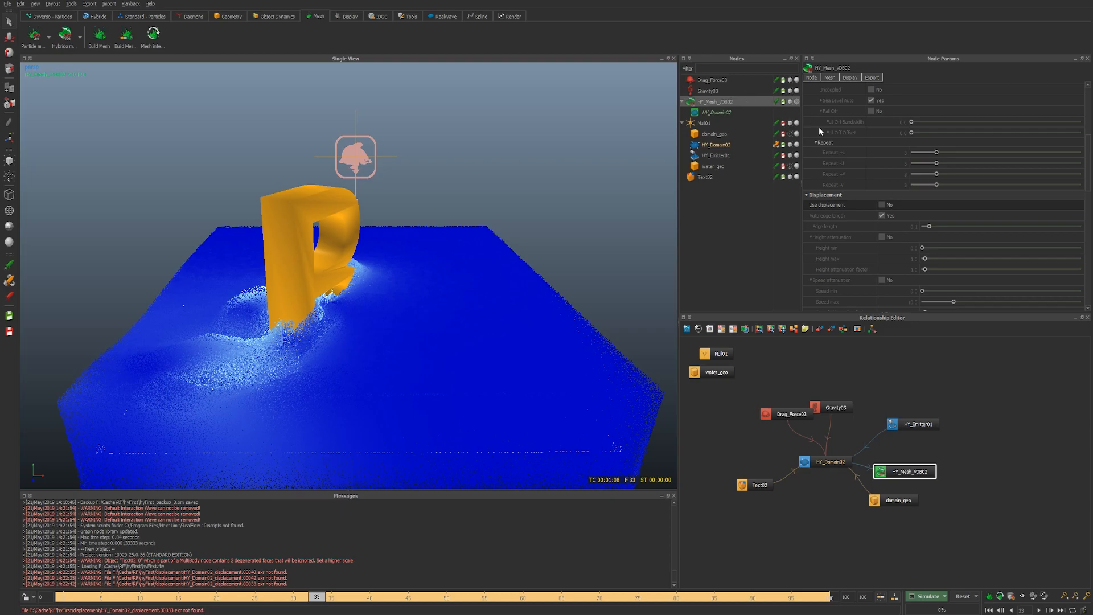
{"action": "scroll", "coordinate": [822, 169], "scroll_direction": "up", "scroll_amount": 5}
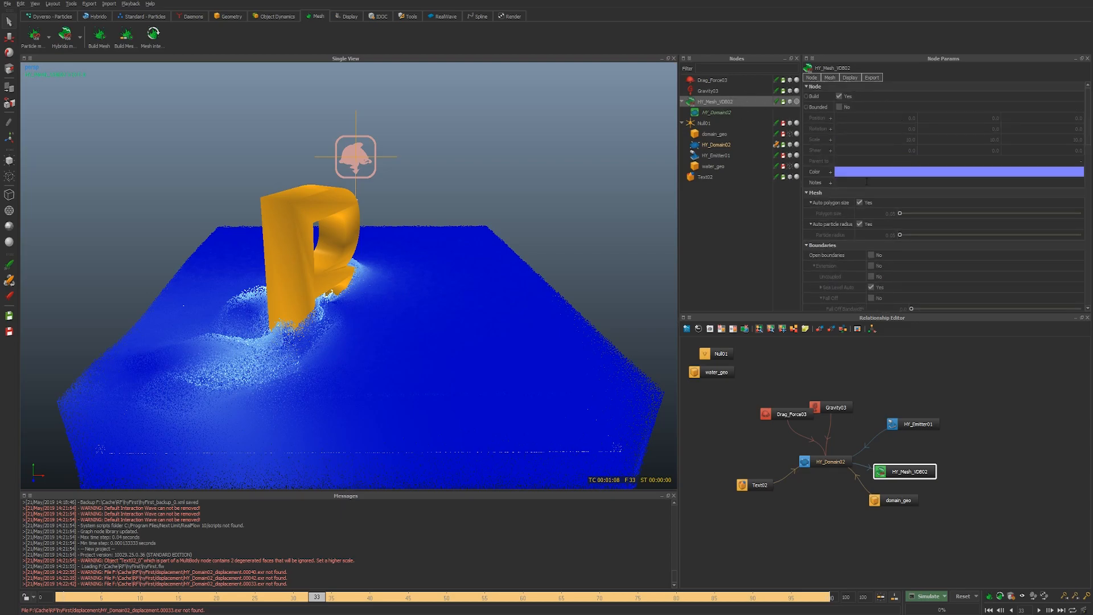
Step: Build the HY_Mesh_VDB02 mesh at the current frame and display it with smooth shading
{"action": "right_click", "coordinate": [728, 105]}
{"action": "left_click", "coordinate": [754, 143]}
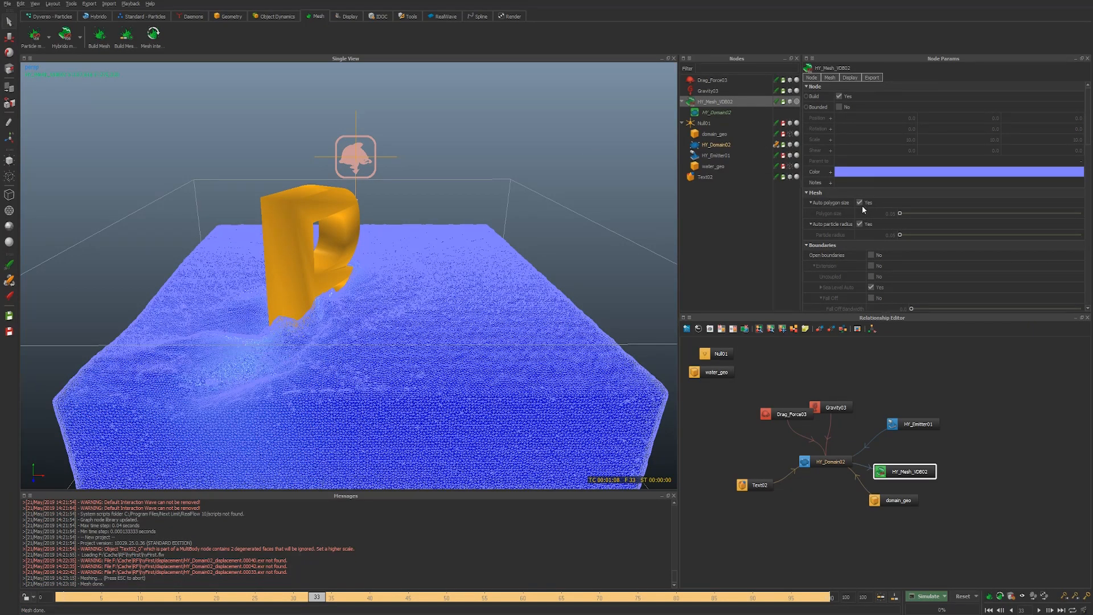
{"action": "key", "text": "0"}
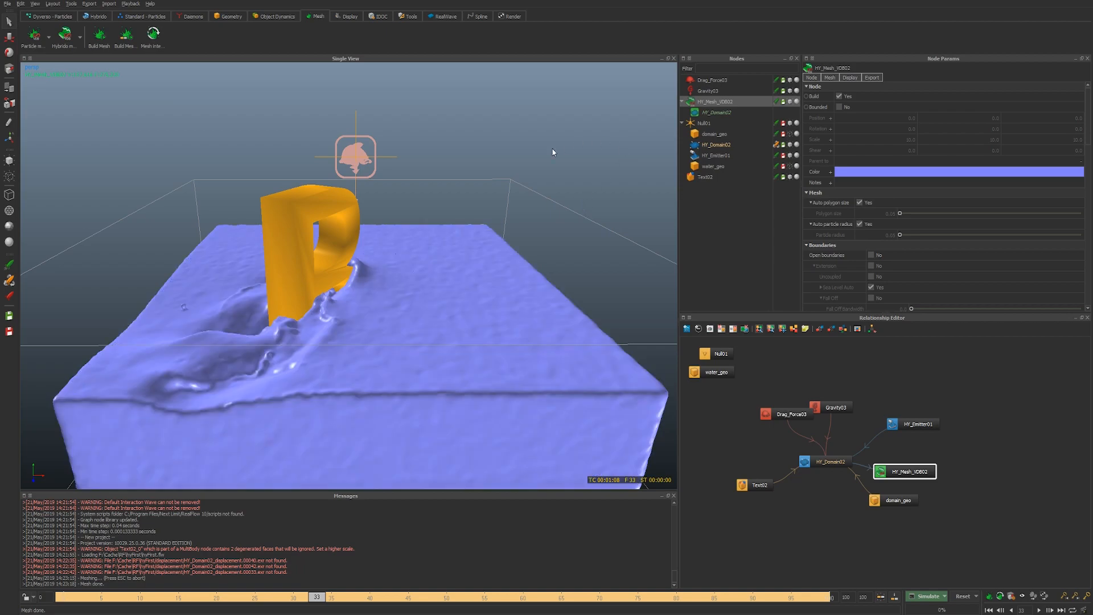
Step: Change the HY_Mesh_VDB02 display colour to a saturated blue, #2a51ff
{"action": "left_click", "coordinate": [860, 171]}
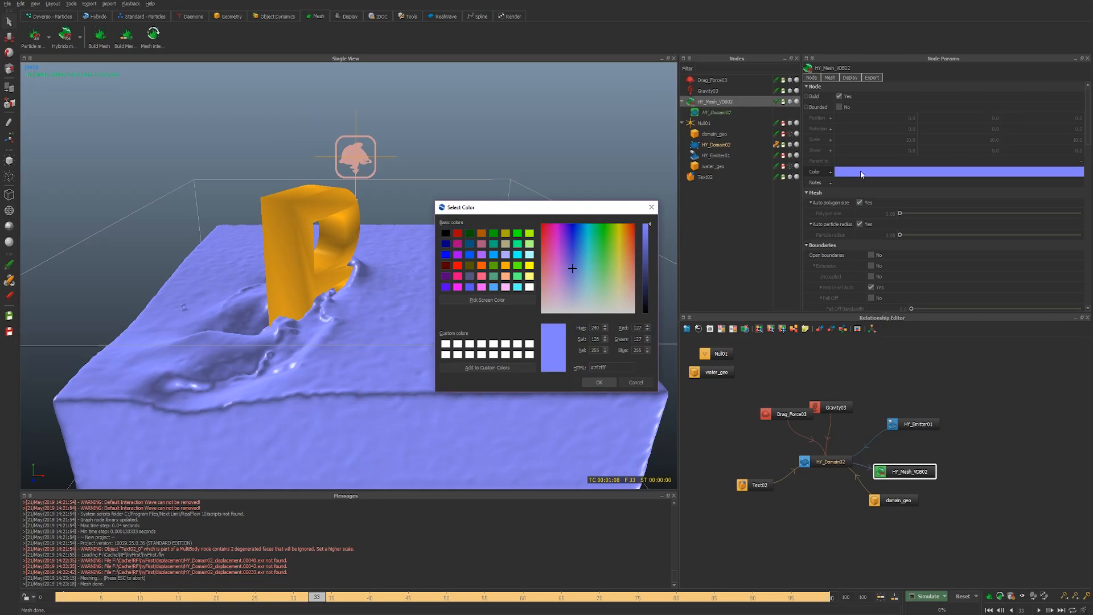
{"action": "left_click", "coordinate": [575, 243]}
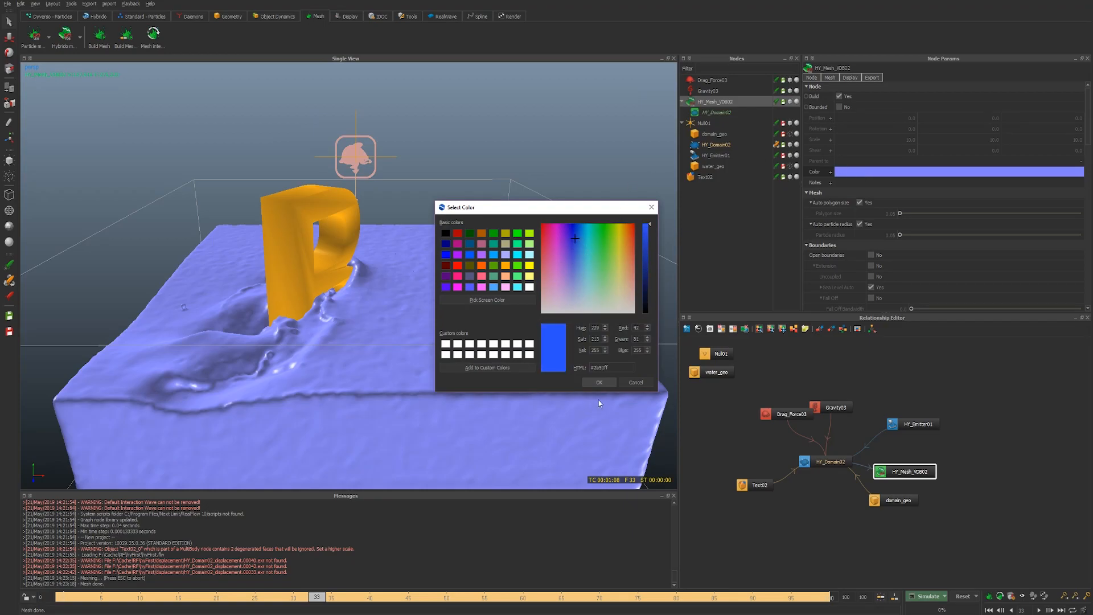
{"action": "left_click", "coordinate": [602, 382]}
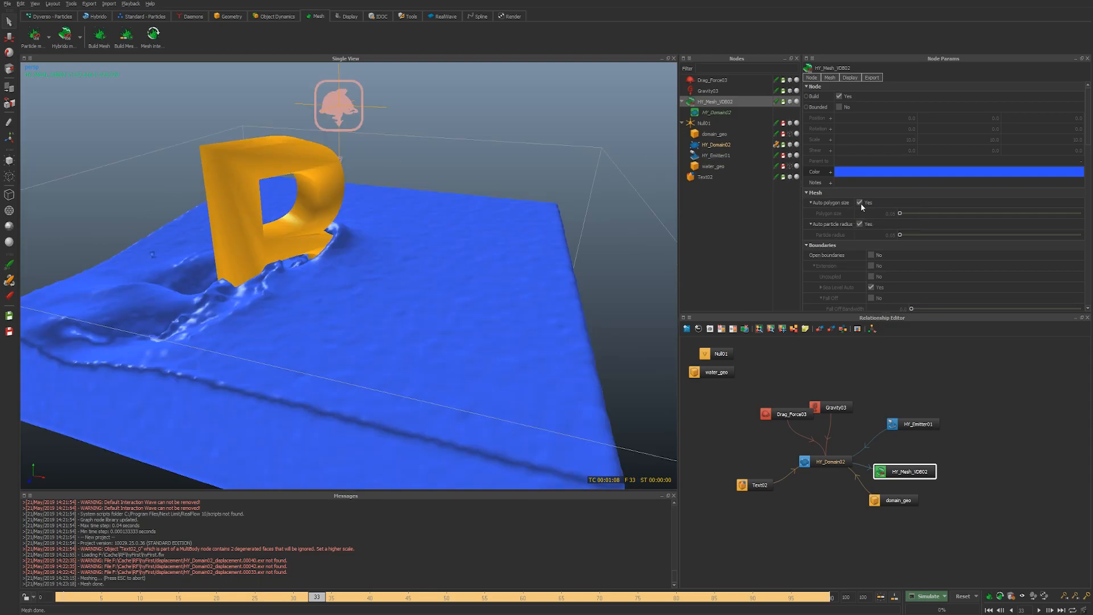
Step: Turn off the mesh's automatic polygon size, set the polygon size to 0.04 and rebuild the mesh
{"action": "mouse_move", "coordinate": [484, 219]}
{"action": "left_mouse_down", "text": "alt"}
{"action": "mouse_move", "coordinate": [500, 214]}
{"action": "mouse_move", "coordinate": [492, 219]}
{"action": "left_mouse_up", "text": "alt"}
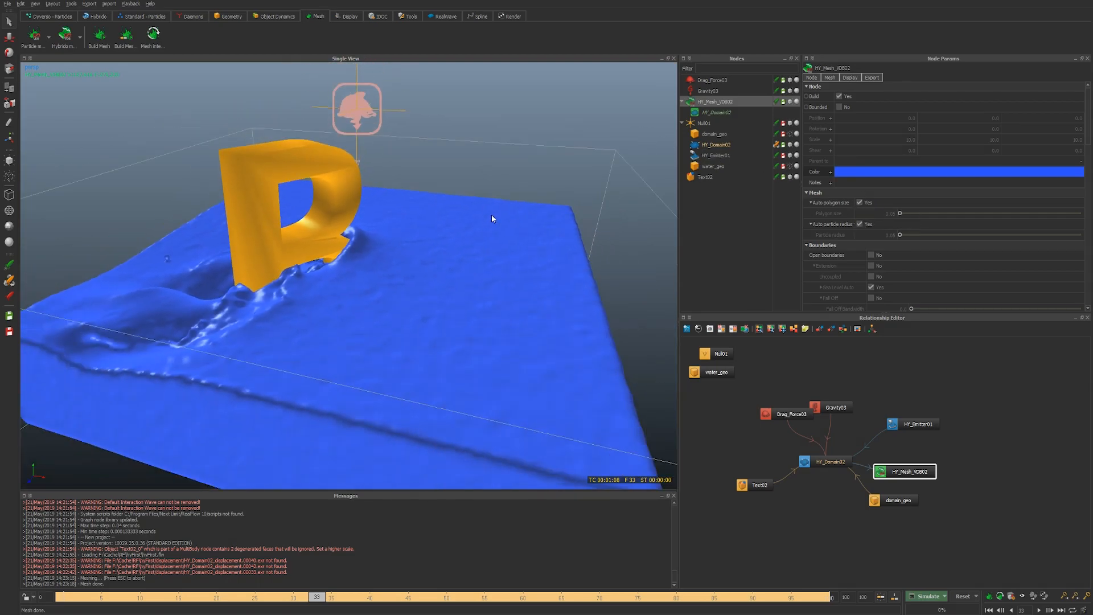
{"action": "left_click", "coordinate": [860, 202]}
{"action": "double_click", "coordinate": [893, 213]}
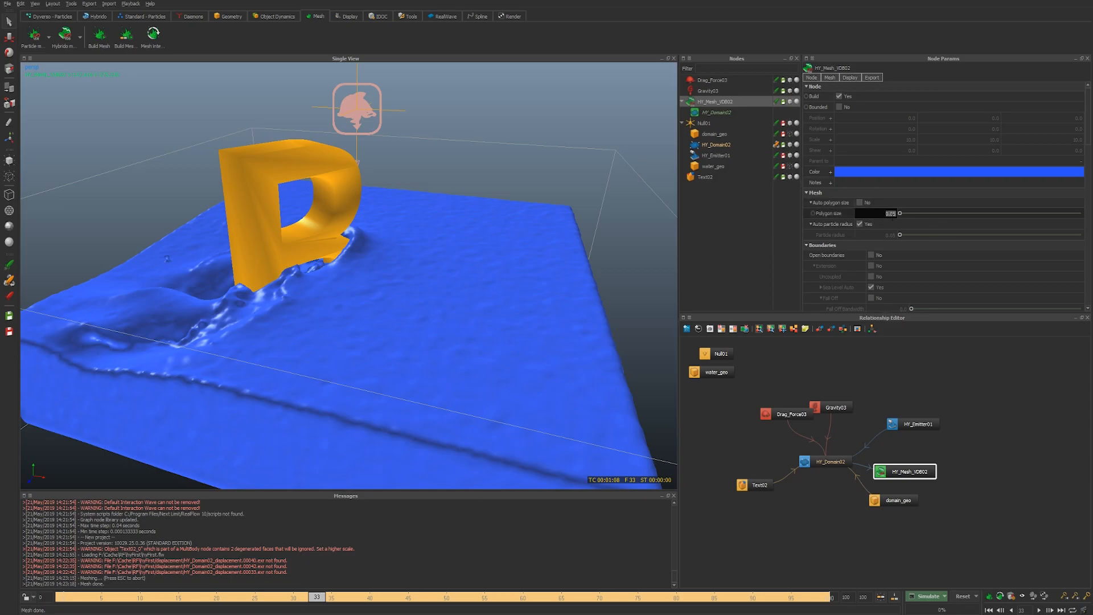
{"action": "type", "text": "0.04"}
{"action": "key", "text": "Return"}
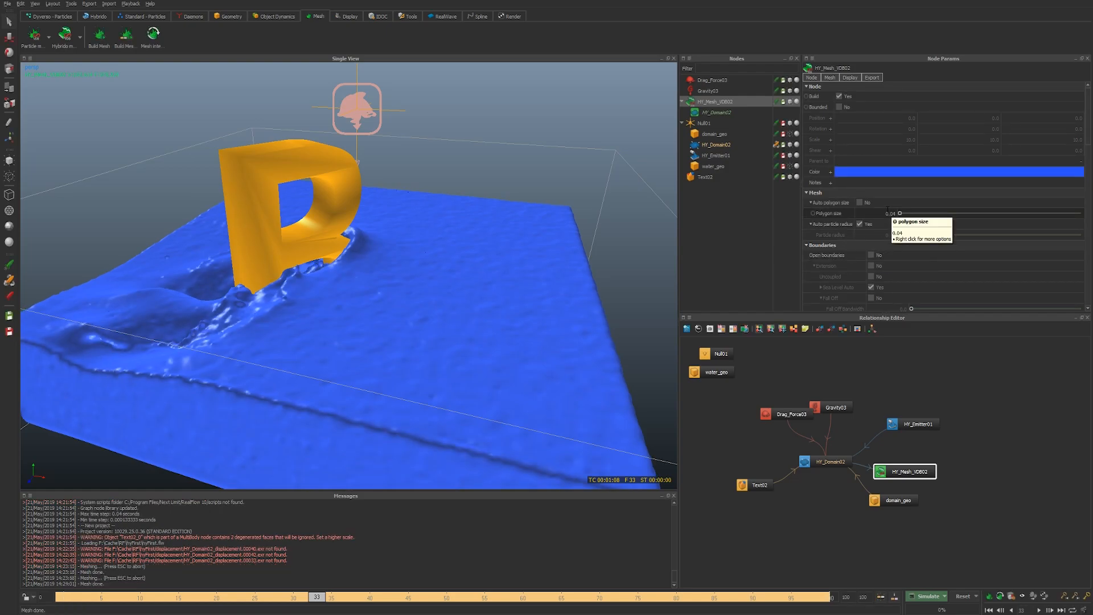
Step: Cycle the Text02 object's viewport shading through wireframe to flat shaded
{"action": "scroll", "coordinate": [374, 282], "scroll_direction": "up", "scroll_amount": 6}
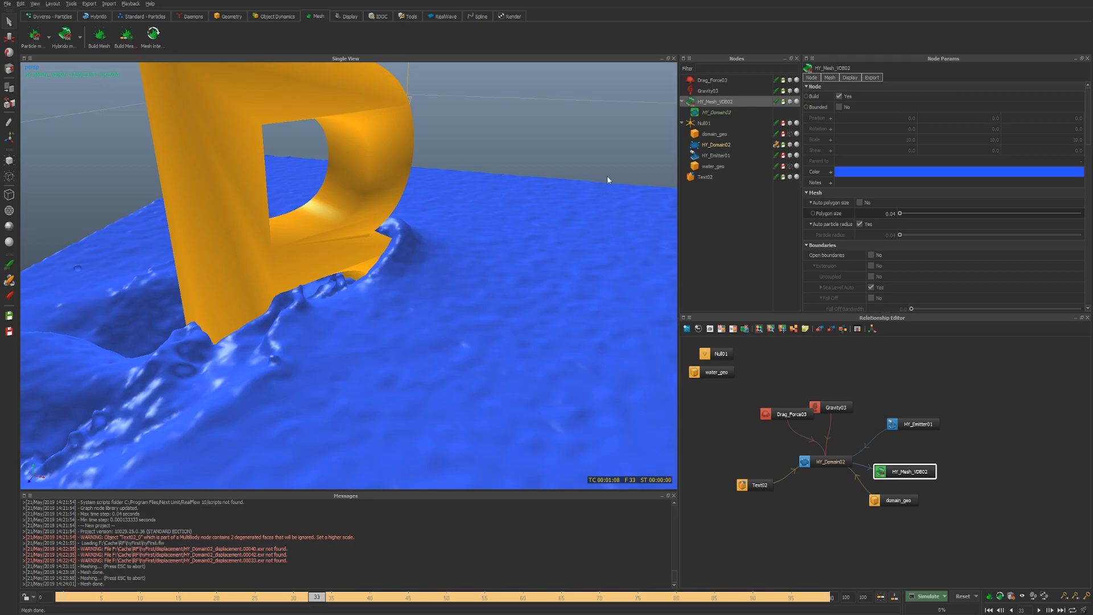
{"action": "left_click", "coordinate": [797, 177]}
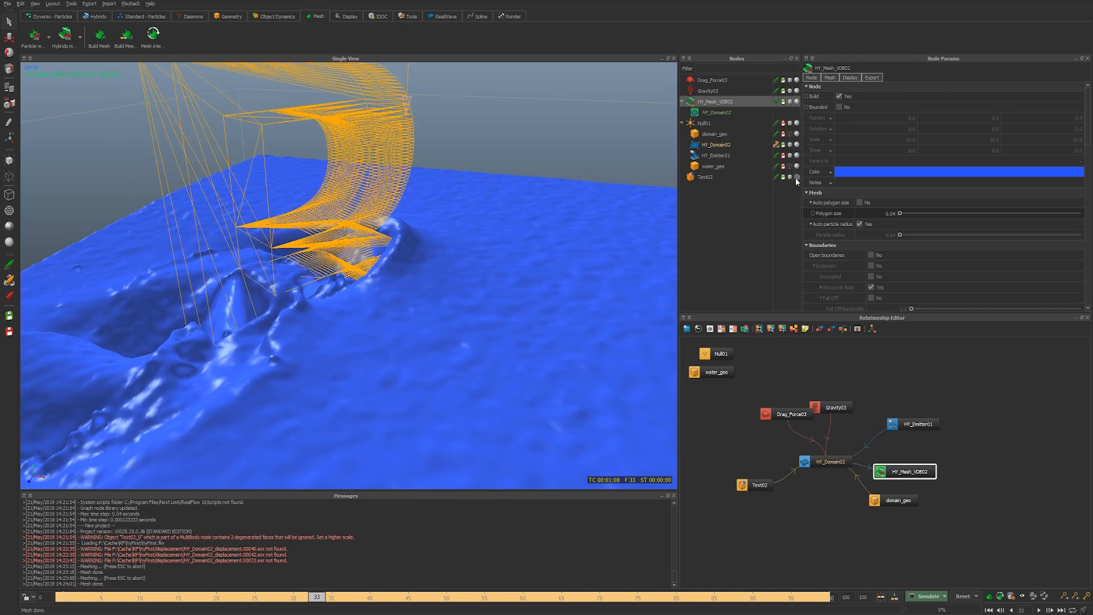
{"action": "left_click", "coordinate": [796, 178]}
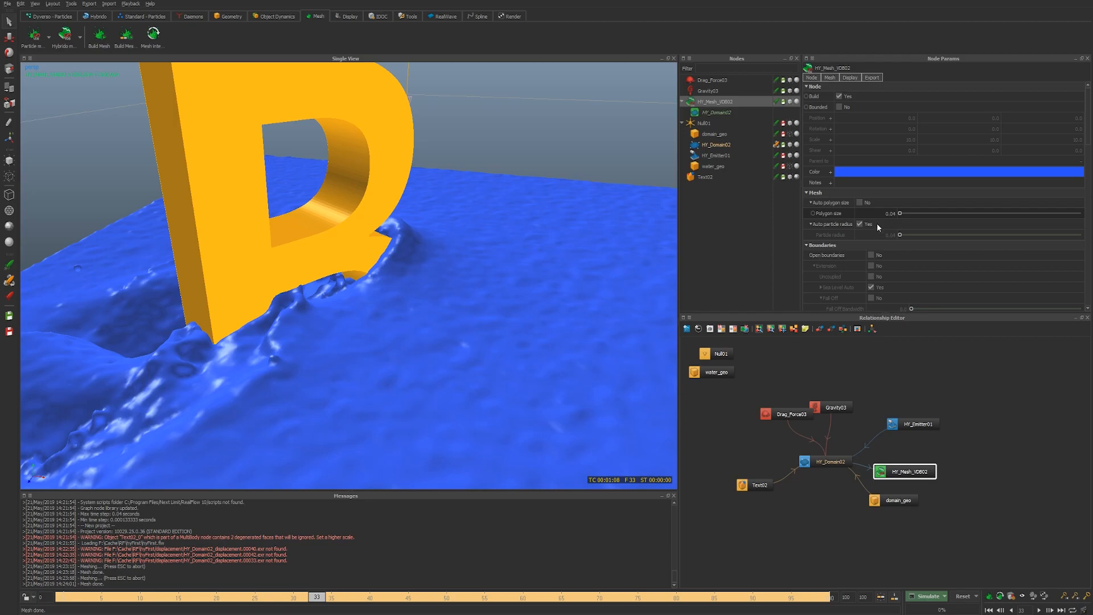
Step: Turn off automatic particle radius, set the particle radius to 0.08 and rebuild the mesh to inspect the splash
{"action": "left_click", "coordinate": [860, 224]}
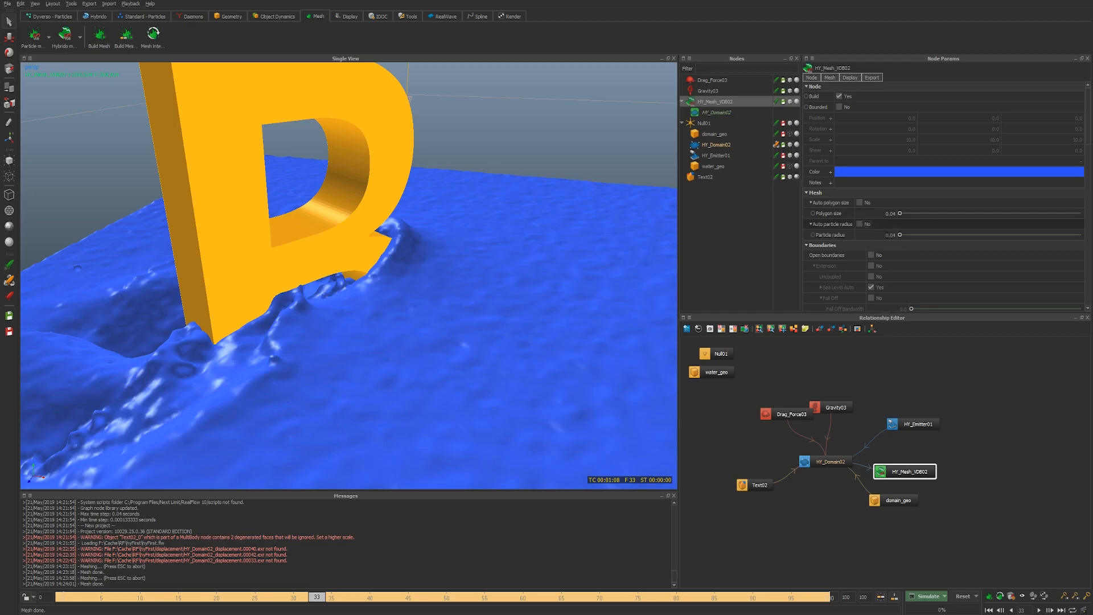
{"action": "scroll", "coordinate": [591, 224], "scroll_direction": "down", "scroll_amount": 2}
{"action": "scroll", "coordinate": [591, 220], "scroll_direction": "up", "scroll_amount": 1}
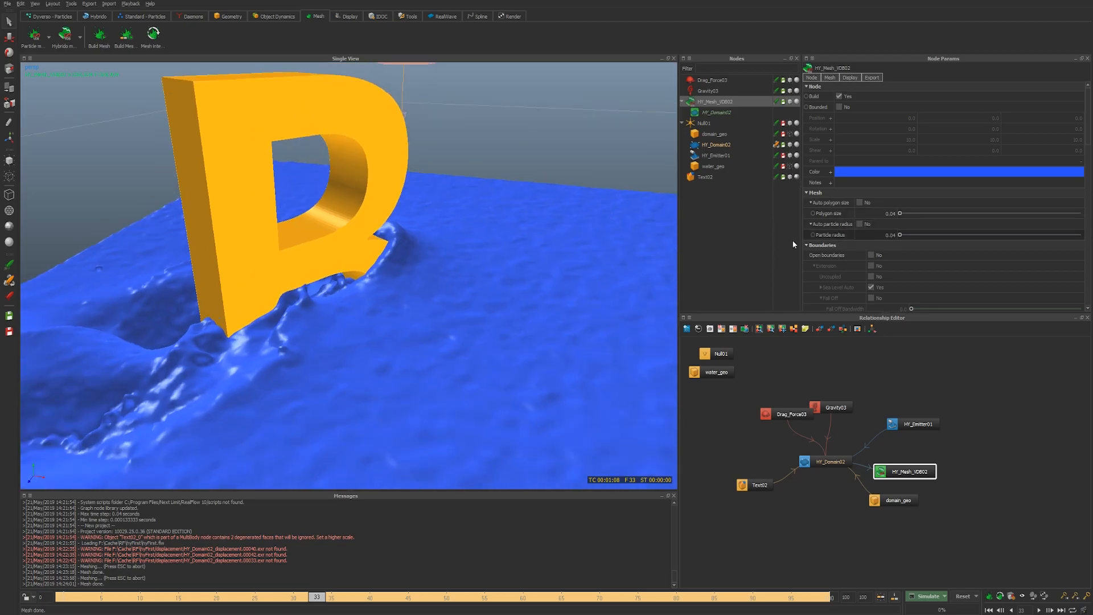
{"action": "double_click", "coordinate": [871, 234]}
{"action": "right_click", "coordinate": [717, 101]}
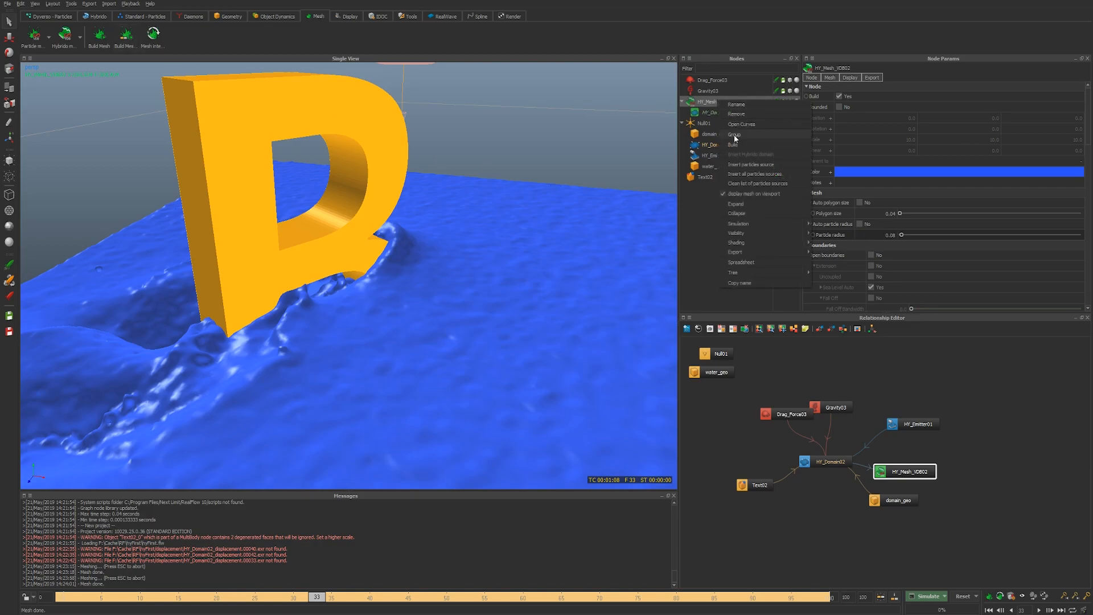
{"action": "left_click", "coordinate": [741, 145]}
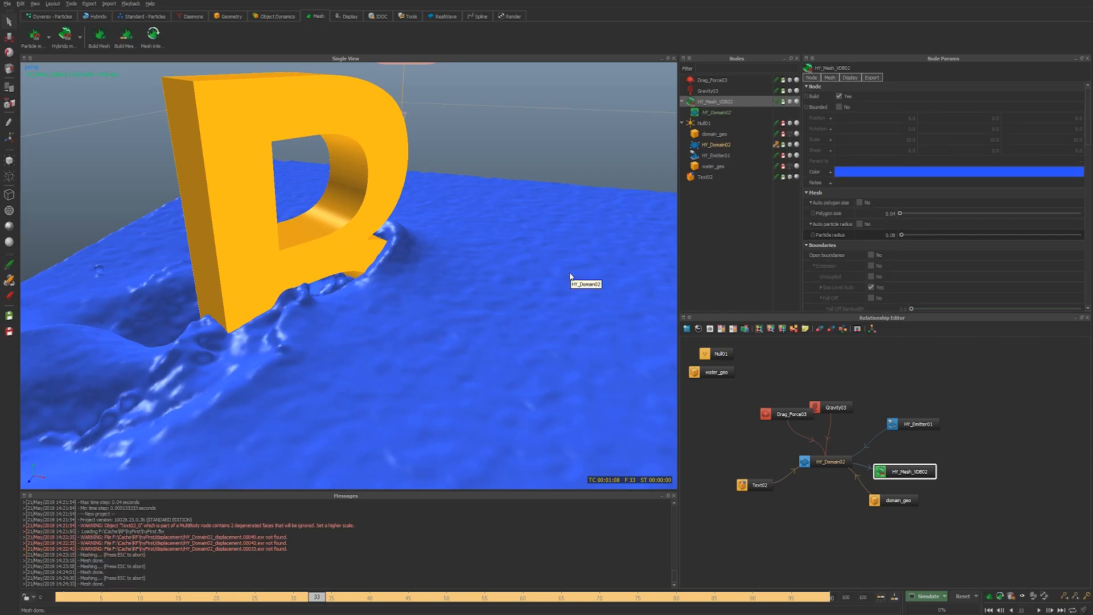
{"action": "scroll", "coordinate": [565, 271], "scroll_direction": "down", "scroll_amount": 5}
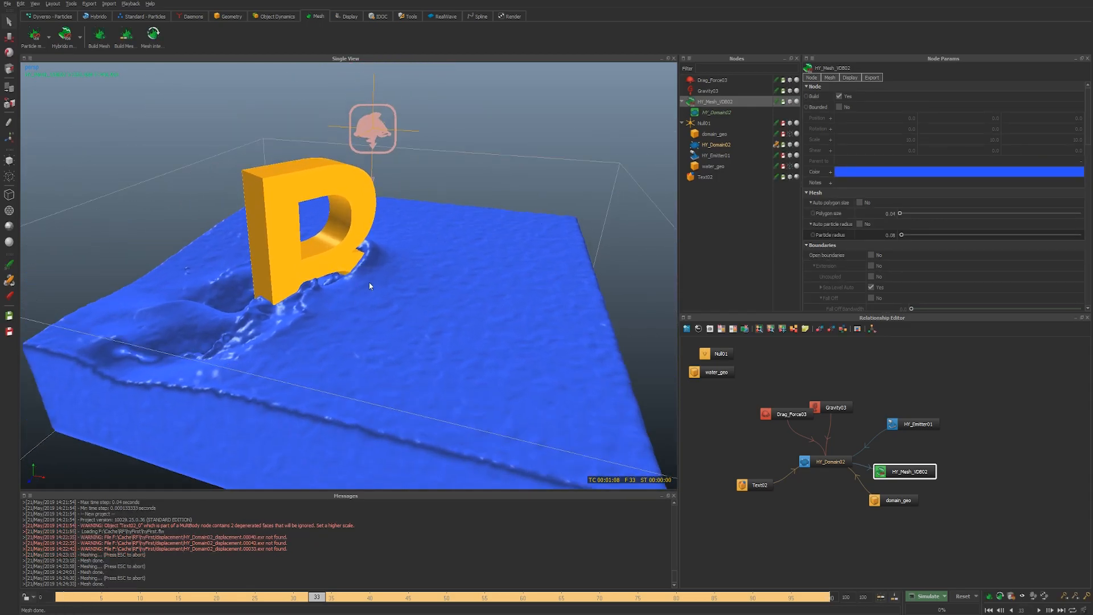
{"action": "scroll", "coordinate": [368, 330], "scroll_direction": "up", "scroll_amount": 5}
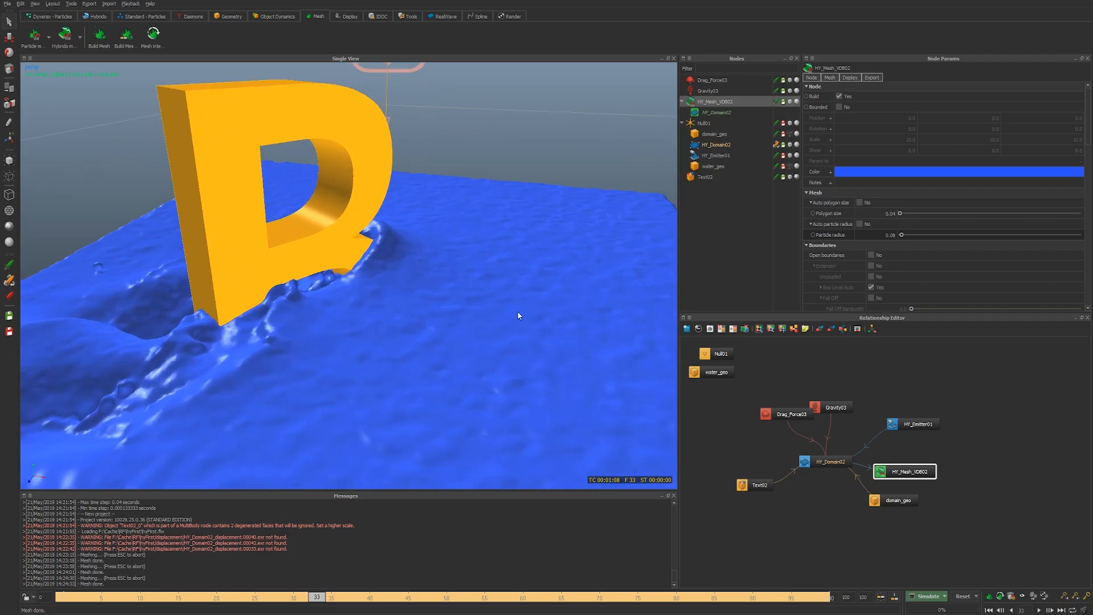
Step: Look through the mesh node's parameter groups, leaving Mesh expanded and Boundaries and Displacement collapsed
{"action": "left_click", "coordinate": [808, 192]}
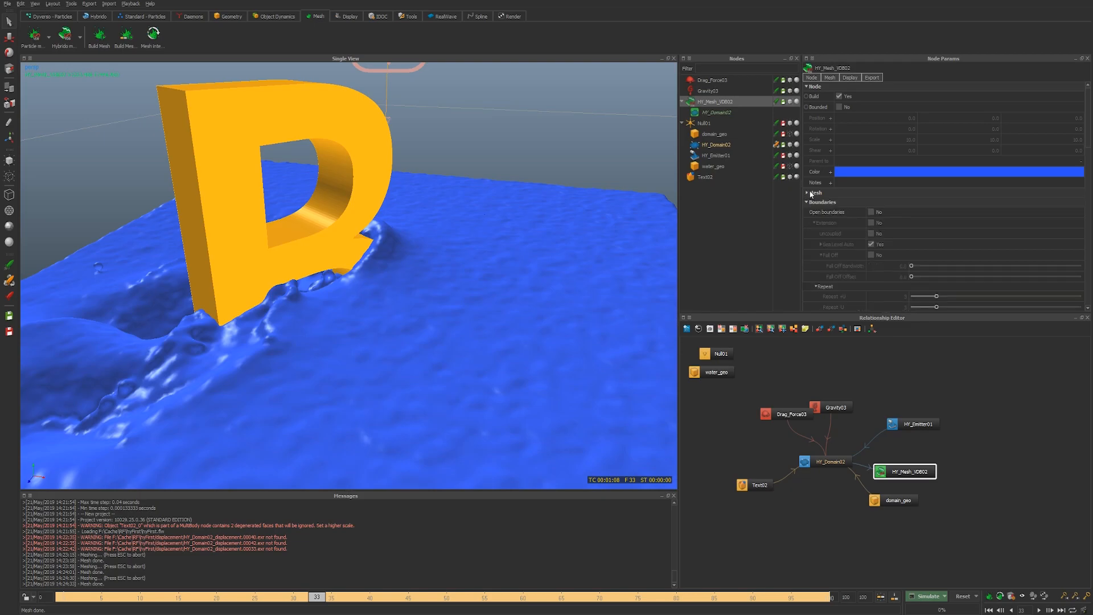
{"action": "left_click", "coordinate": [808, 203]}
{"action": "scroll", "coordinate": [814, 213], "scroll_direction": "down", "scroll_amount": 2}
{"action": "scroll", "coordinate": [826, 211], "scroll_direction": "down", "scroll_amount": 5}
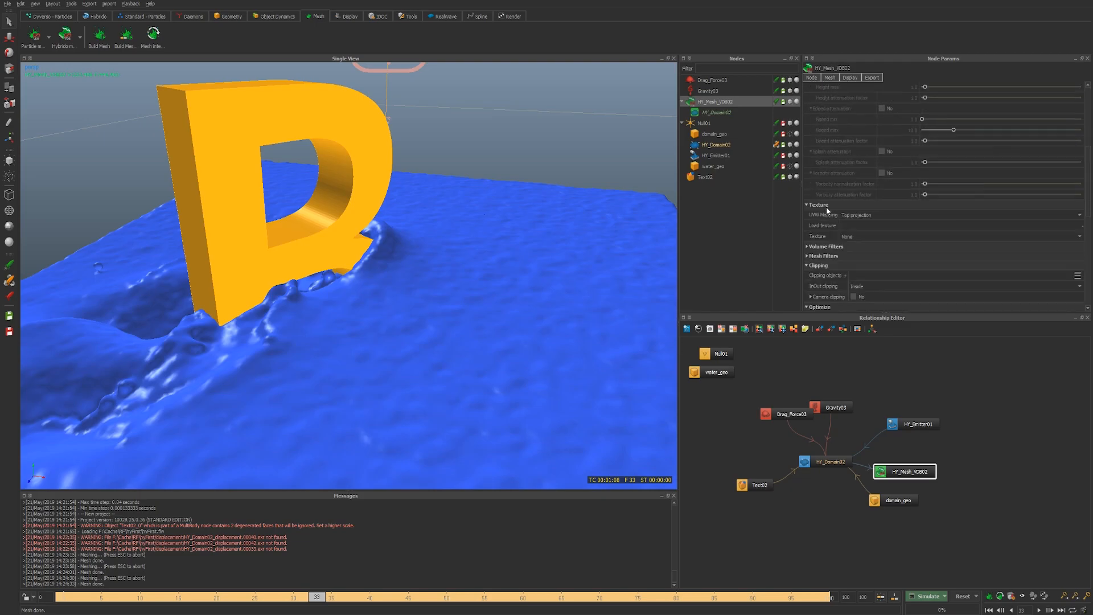
{"action": "scroll", "coordinate": [830, 190], "scroll_direction": "down", "scroll_amount": 5}
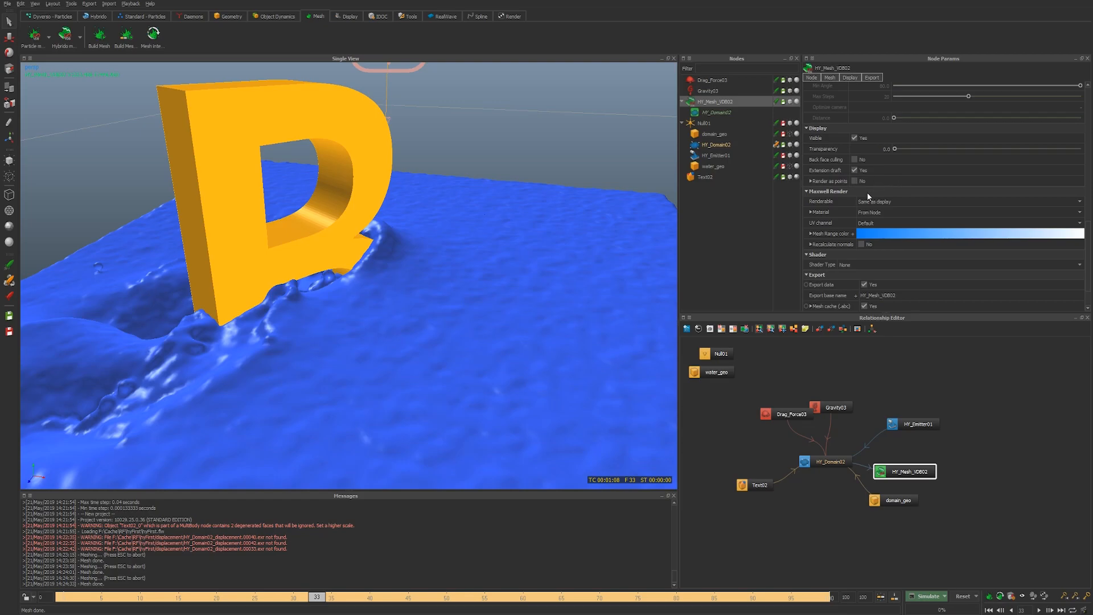
{"action": "scroll", "coordinate": [860, 194], "scroll_direction": "up", "scroll_amount": 12}
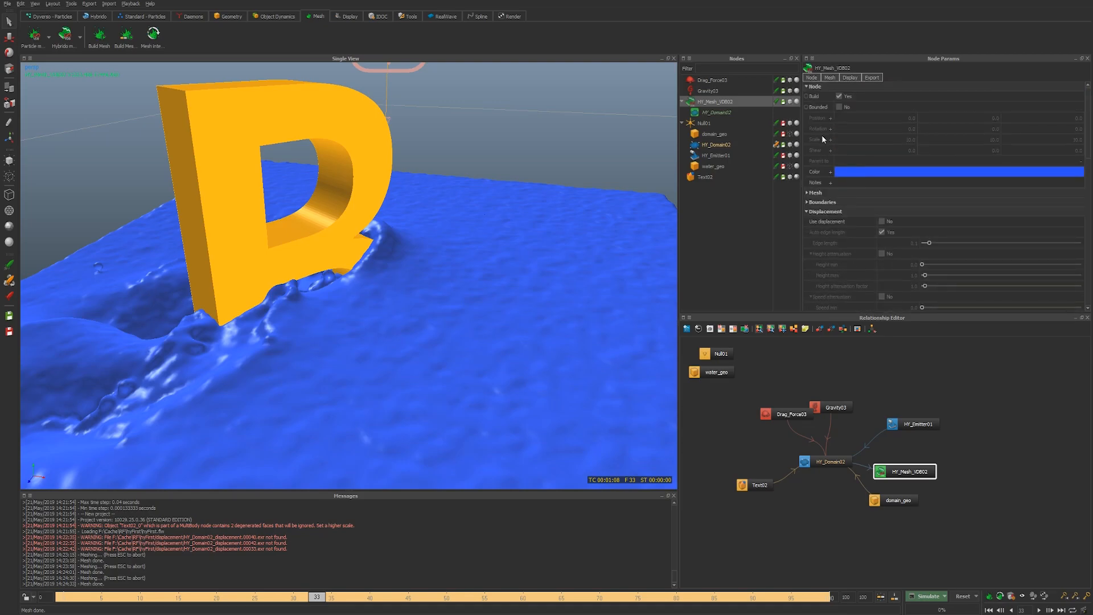
{"action": "left_click", "coordinate": [809, 212]}
{"action": "left_click", "coordinate": [807, 192]}
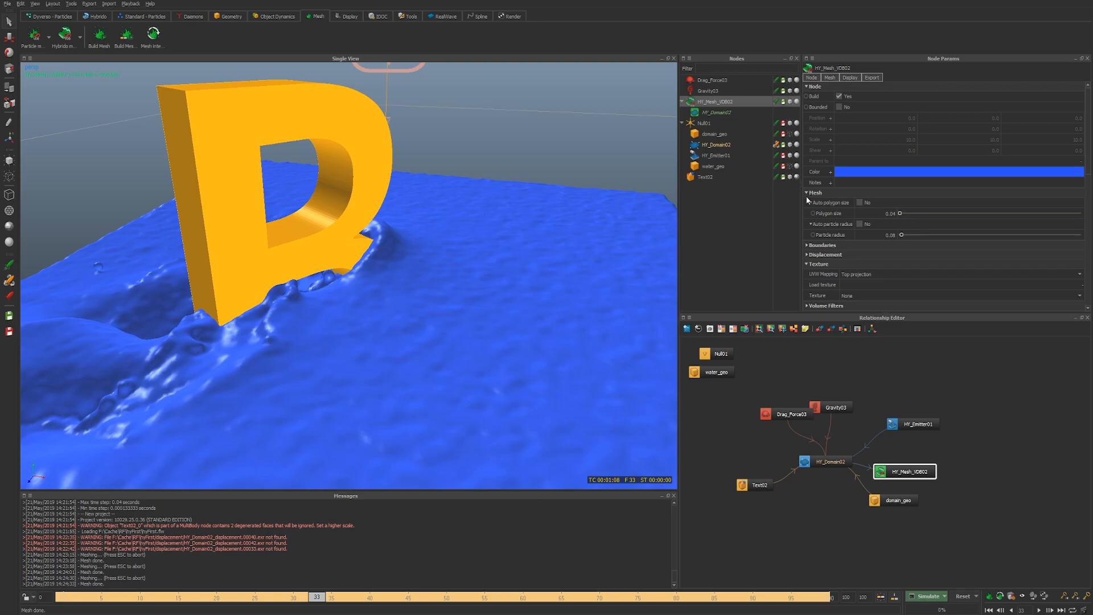
Step: Collapse the Texture and Volume Filters groups and keep the Mesh Filters group expanded
{"action": "scroll", "coordinate": [807, 195], "scroll_direction": "down", "scroll_amount": 2}
{"action": "left_click", "coordinate": [808, 183]}
{"action": "left_click", "coordinate": [809, 194]}
{"action": "left_click", "coordinate": [849, 205]}
{"action": "left_click", "coordinate": [812, 223]}
{"action": "left_click", "coordinate": [808, 193]}
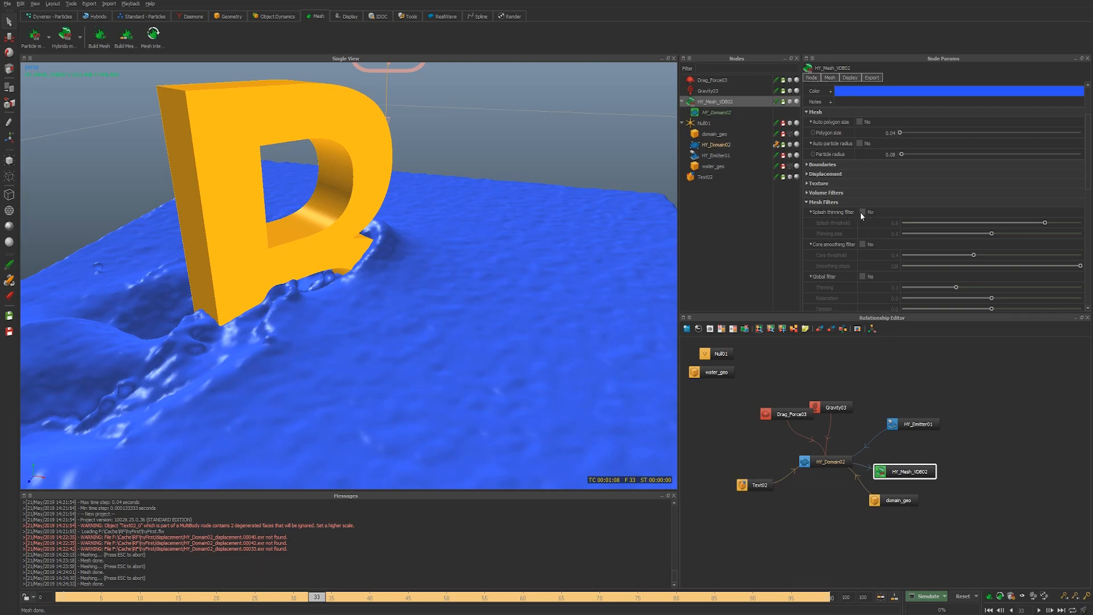
{"action": "scroll", "coordinate": [819, 126], "scroll_direction": "up", "scroll_amount": 3}
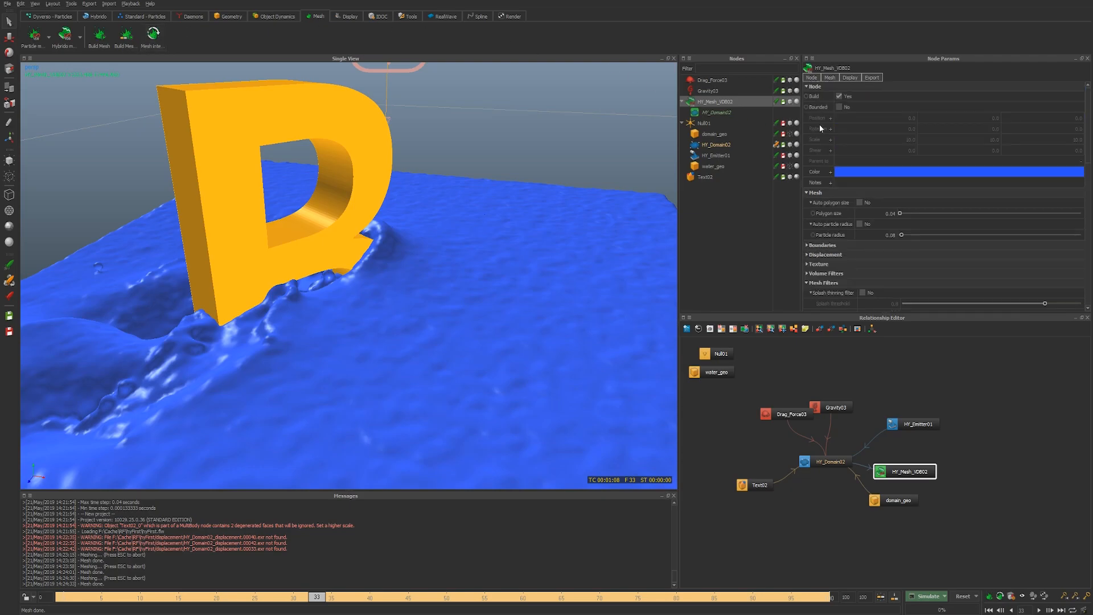
Step: Enable Bounded for the mesh and scale its bounding box down uniformly to about 3.73
{"action": "left_click", "coordinate": [839, 107]}
{"action": "key", "text": "r"}
{"action": "right_click_drag", "start_coordinate": [553, 208], "coordinate": [519, 205], "text": "alt"}
{"action": "left_click_drag", "start_coordinate": [365, 180], "coordinate": [348, 206]}
Step: Lower the mesh's bounding box to about -1.73 in Y and turn on interactive meshing
{"action": "key", "text": "w"}
{"action": "left_click_drag", "start_coordinate": [364, 107], "coordinate": [370, 172]}
{"action": "right_click_drag", "start_coordinate": [340, 254], "coordinate": [364, 252], "text": "alt"}
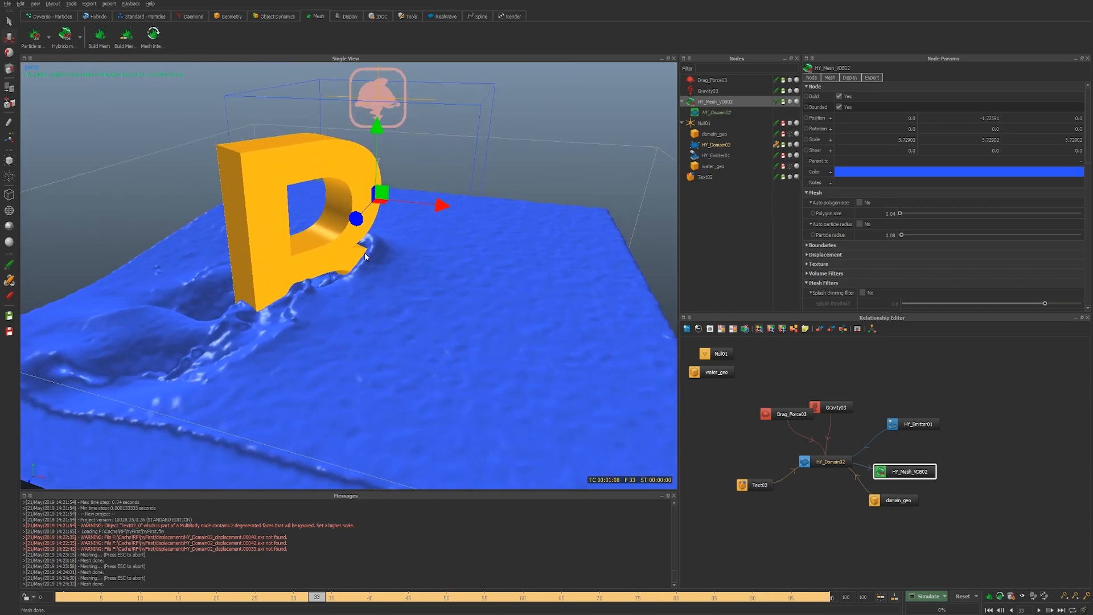
{"action": "left_click", "coordinate": [158, 47]}
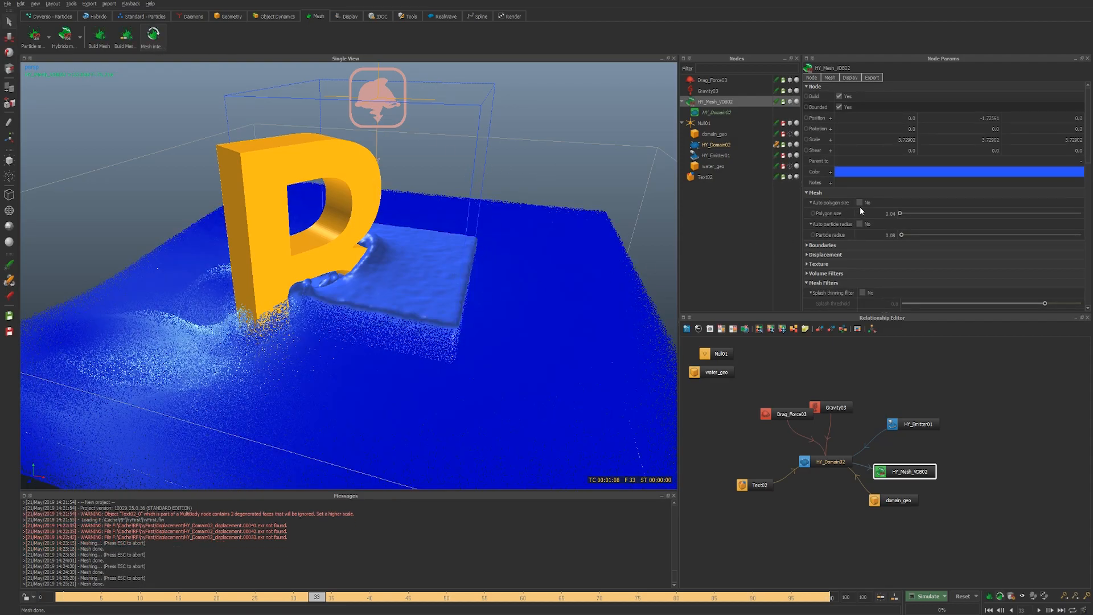
Step: Enable the splash thinning filter, open its thinning size for editing and inspect the splash beside the letter
{"action": "left_click", "coordinate": [862, 293]}
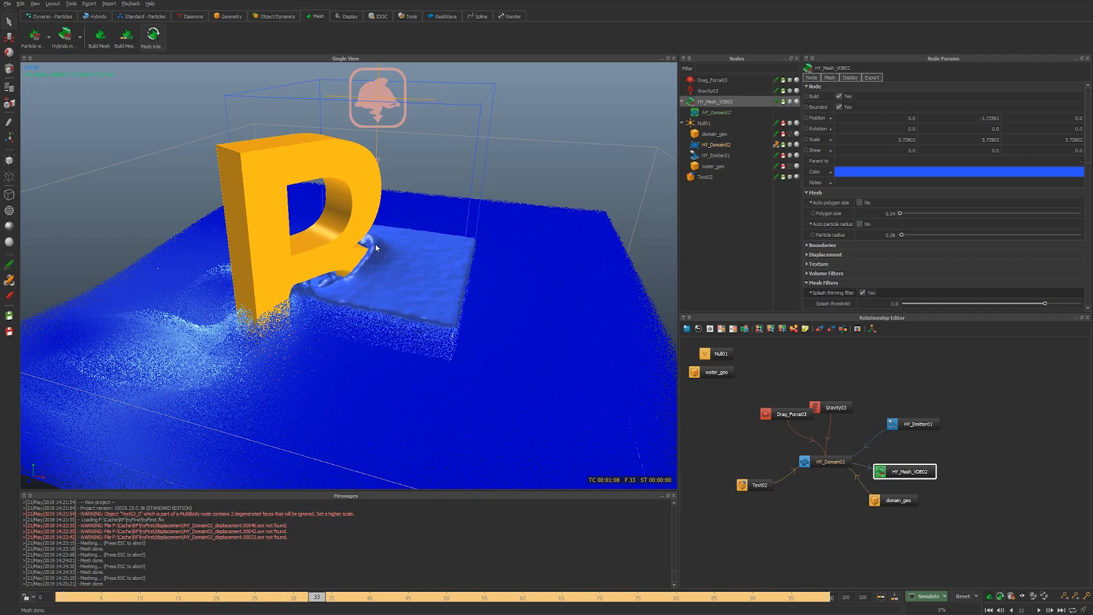
{"action": "scroll", "coordinate": [824, 266], "scroll_direction": "down", "scroll_amount": 2}
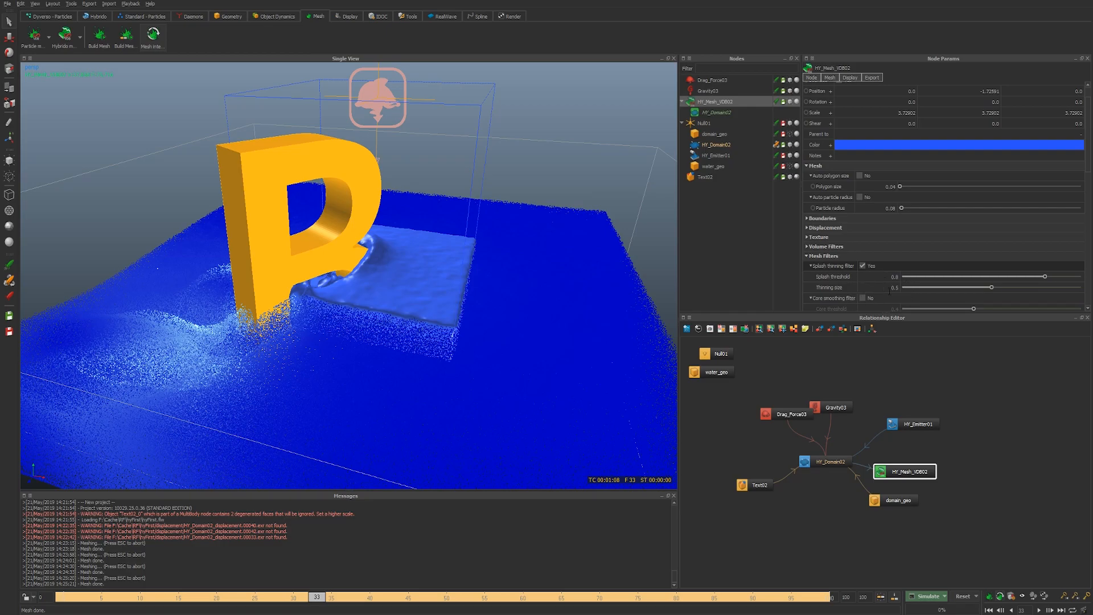
{"action": "double_click", "coordinate": [888, 288]}
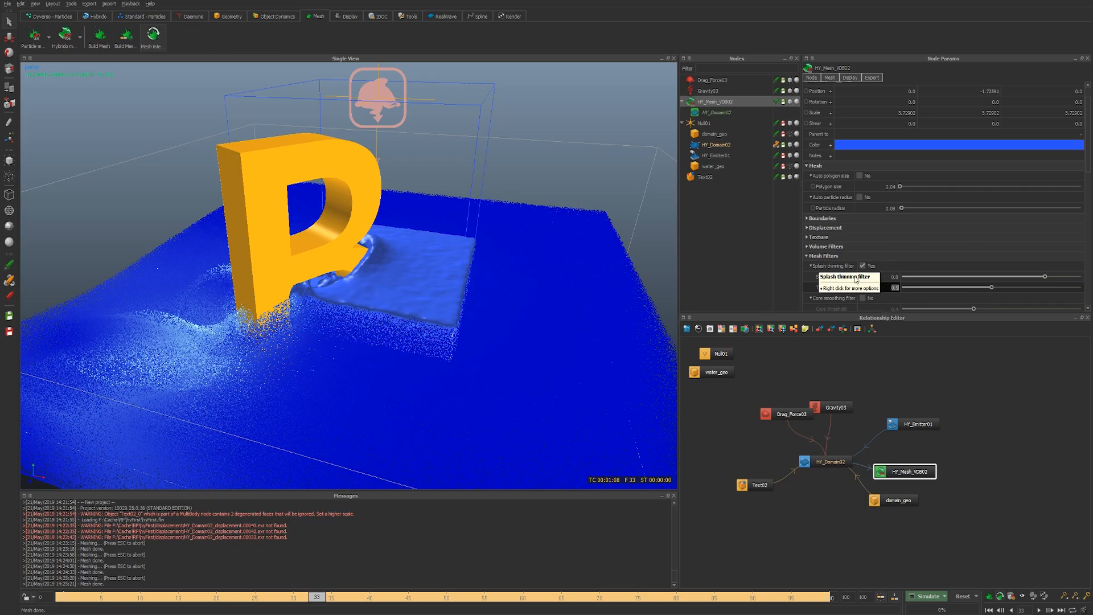
{"action": "mouse_move", "coordinate": [412, 249]}
{"action": "left_mouse_down", "text": "alt"}
{"action": "mouse_move", "coordinate": [333, 294]}
{"action": "mouse_move", "coordinate": [489, 257]}
{"action": "mouse_move", "coordinate": [412, 250]}
{"action": "mouse_move", "coordinate": [531, 253]}
{"action": "mouse_move", "coordinate": [414, 265]}
{"action": "left_mouse_up", "text": "alt"}
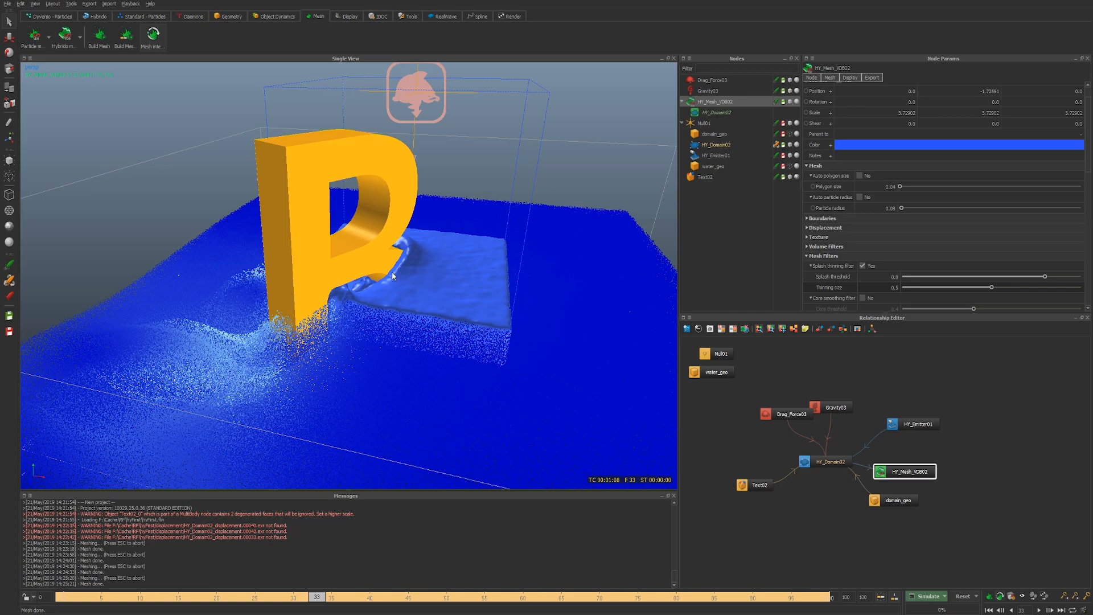
Step: Turn off the mesh's splash thinning filter and turn on its core smoothing filter
{"action": "left_click", "coordinate": [863, 265]}
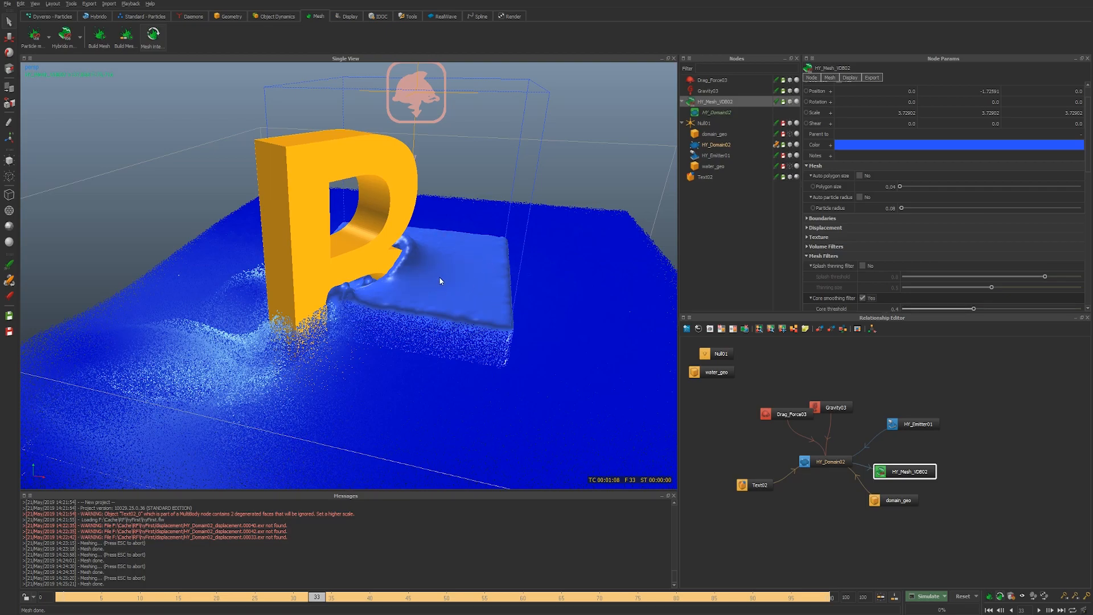
{"action": "scroll", "coordinate": [856, 269], "scroll_direction": "down", "scroll_amount": 3}
{"action": "left_click", "coordinate": [890, 228]}
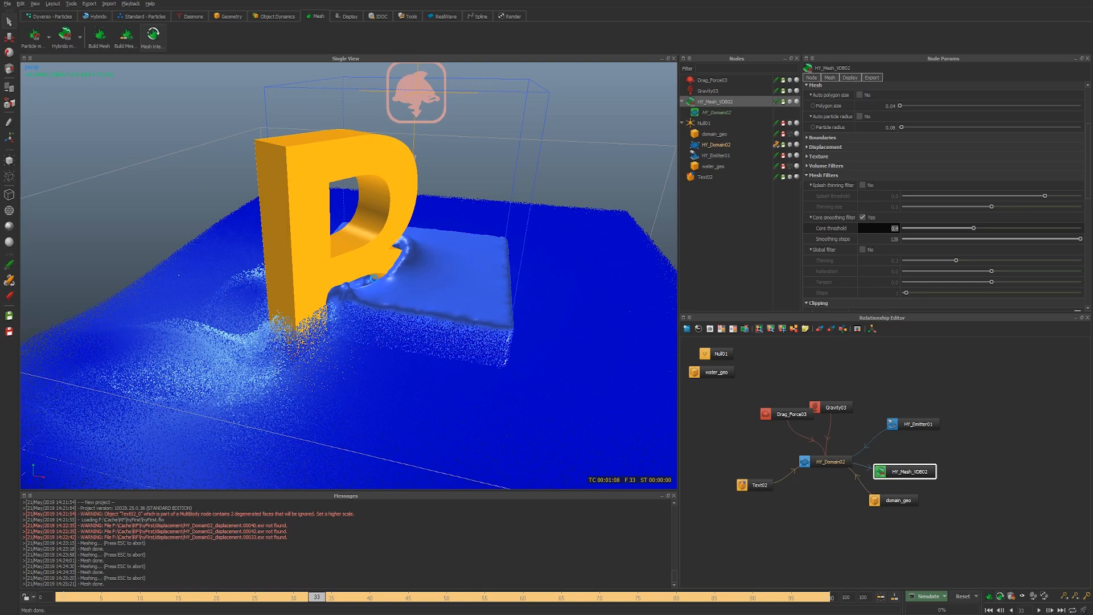
{"action": "left_click_drag", "start_coordinate": [326, 290], "coordinate": [395, 288], "text": "alt"}
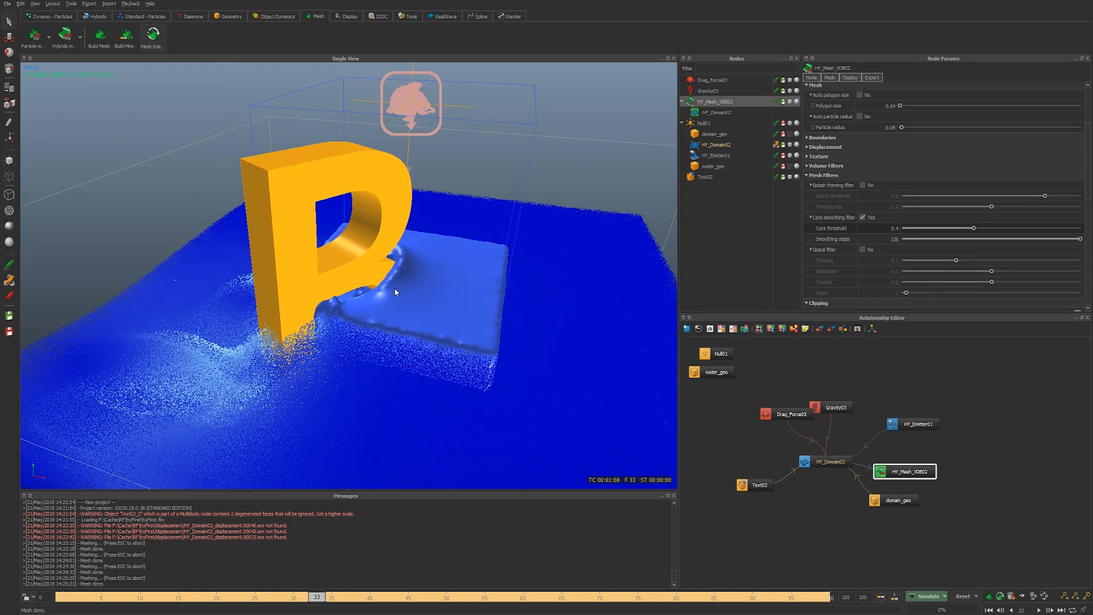
Step: Set the core smoothing filter's smoothing steps to 64 and its core threshold to 0.5
{"action": "left_click", "coordinate": [891, 239]}
{"action": "type", "text": "64"}
{"action": "key", "text": "Return"}
{"action": "left_click", "coordinate": [888, 228]}
{"action": "type", "text": "0.5"}
{"action": "key", "text": "Return"}
{"action": "scroll", "coordinate": [481, 273], "scroll_direction": "up", "scroll_amount": 3}
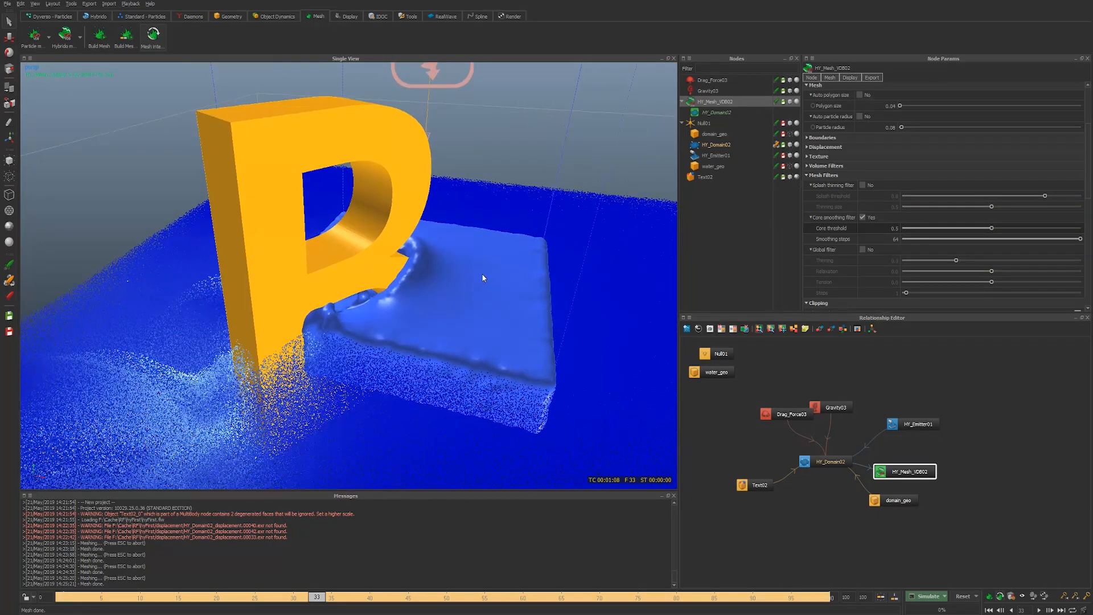
Step: Turn off the core smoothing filter and inspect the unfiltered mesh surface around the letter
{"action": "left_click", "coordinate": [863, 217]}
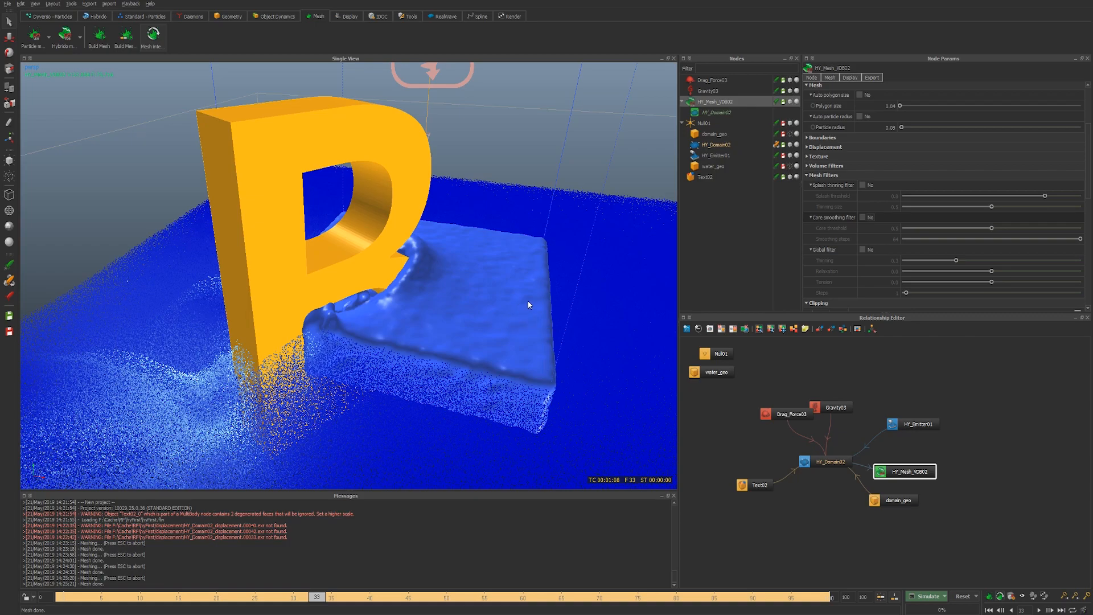
{"action": "scroll", "coordinate": [531, 295], "scroll_direction": "down", "scroll_amount": 3}
{"action": "scroll", "coordinate": [472, 312], "scroll_direction": "up", "scroll_amount": 4}
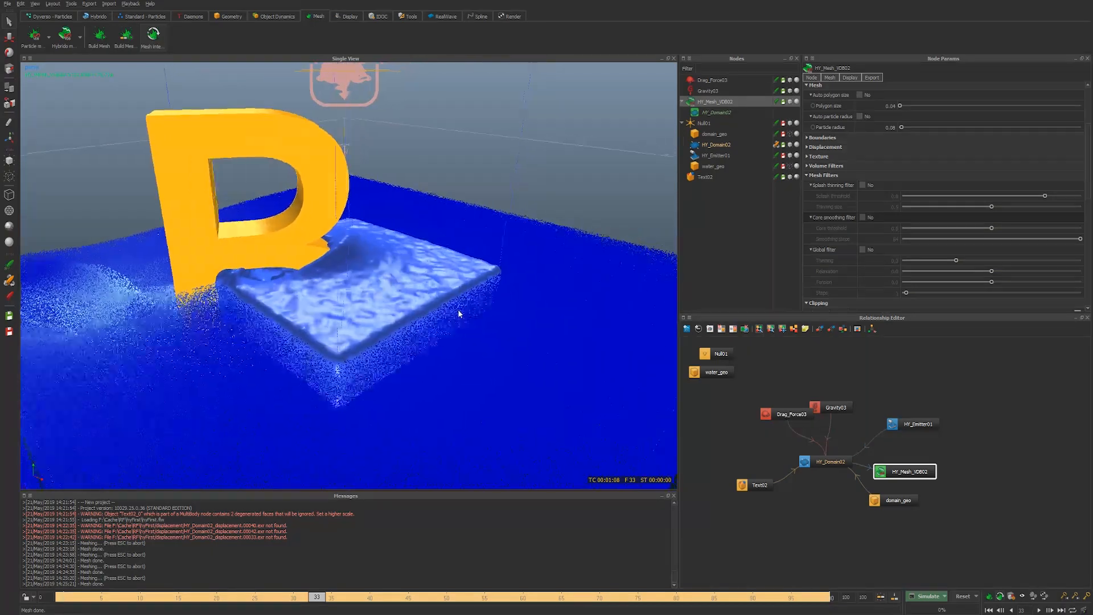
{"action": "left_click_drag", "start_coordinate": [475, 312], "coordinate": [443, 312], "text": "alt"}
{"action": "scroll", "coordinate": [429, 314], "scroll_direction": "down", "scroll_amount": 2}
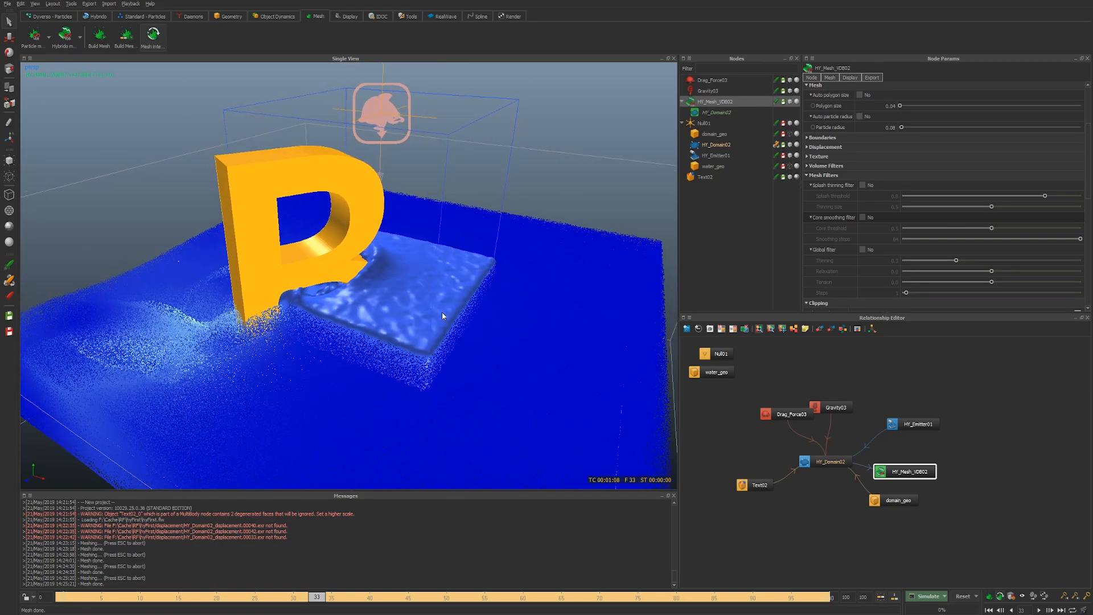
{"action": "left_click_drag", "start_coordinate": [523, 322], "coordinate": [362, 311], "text": "alt"}
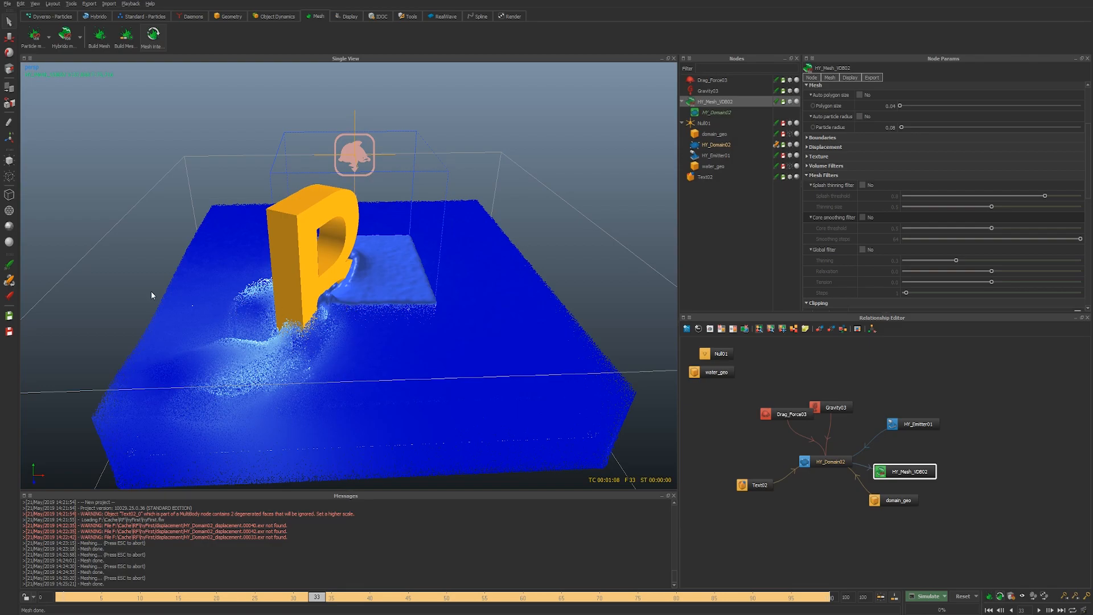
{"action": "right_click_drag", "start_coordinate": [428, 287], "coordinate": [500, 300], "text": "alt"}
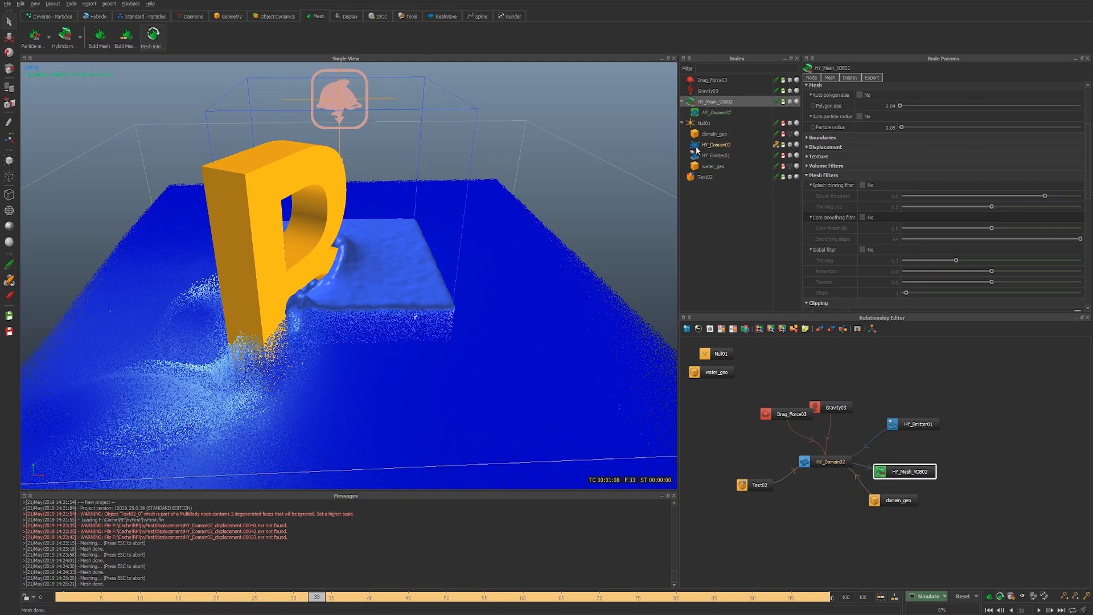
Step: Collapse the Mesh Filters group in favour of an expanded Boundaries group, and turn off interactive meshing
{"action": "left_click", "coordinate": [807, 176]}
{"action": "scroll", "coordinate": [828, 237], "scroll_direction": "up", "scroll_amount": 2}
{"action": "scroll", "coordinate": [829, 236], "scroll_direction": "down", "scroll_amount": 1}
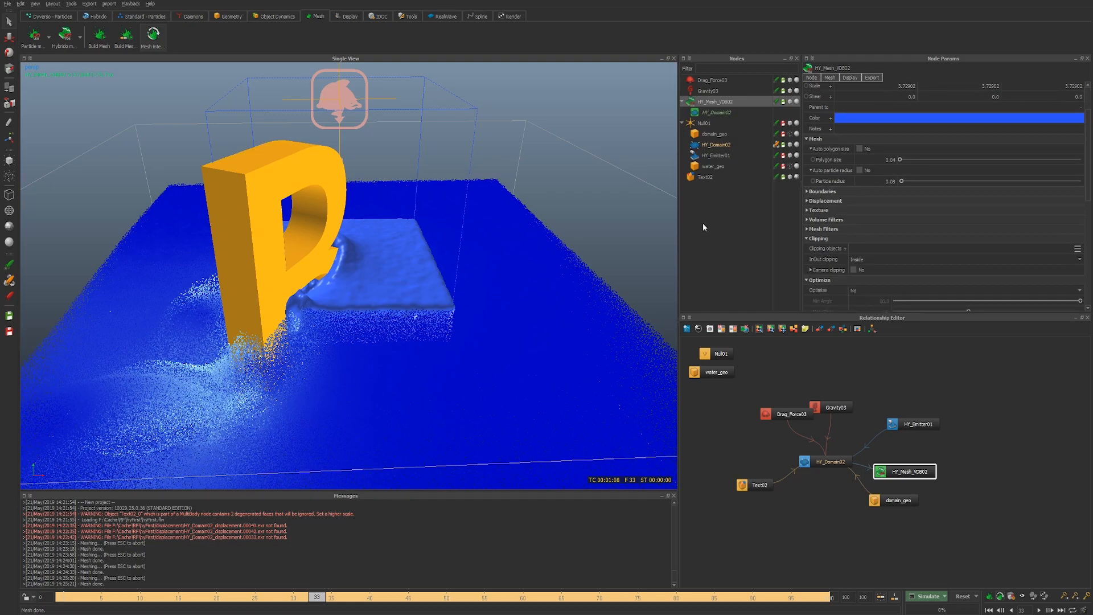
{"action": "left_click", "coordinate": [808, 192]}
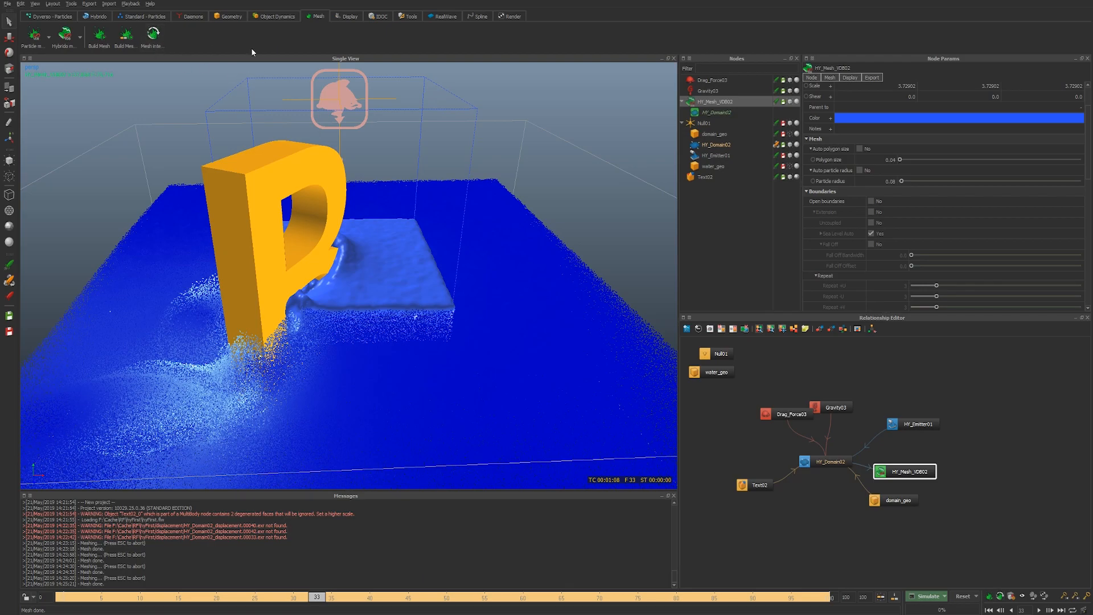
Step: Disable Bounded for HY_Mesh_VDB02 and build the mesh over the whole water volume
{"action": "scroll", "coordinate": [843, 110], "scroll_direction": "up", "scroll_amount": 2}
{"action": "left_click", "coordinate": [842, 108]}
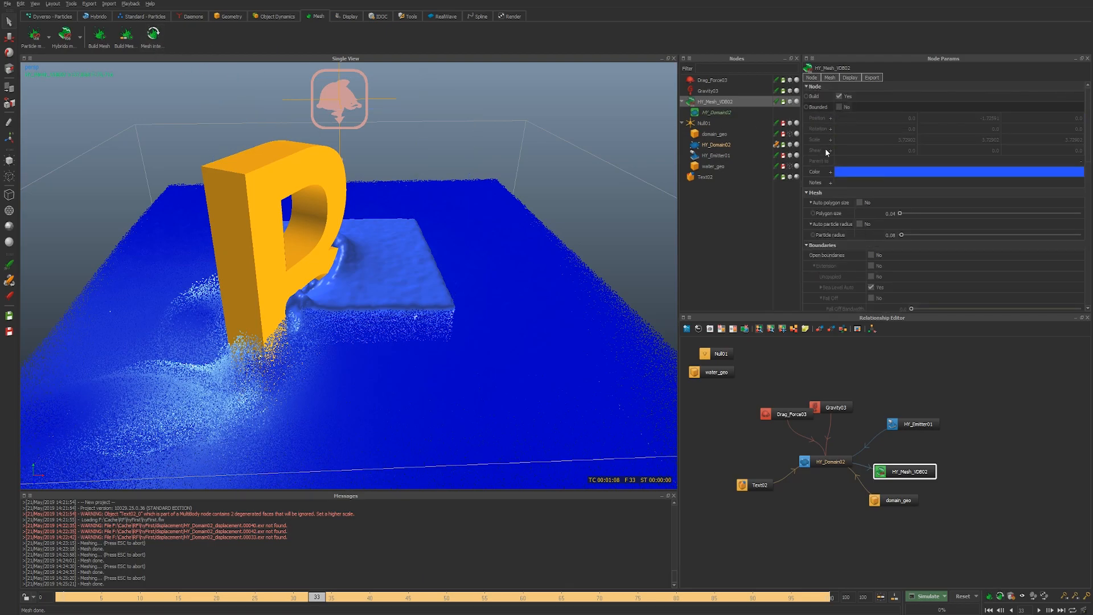
{"action": "right_click", "coordinate": [717, 100]}
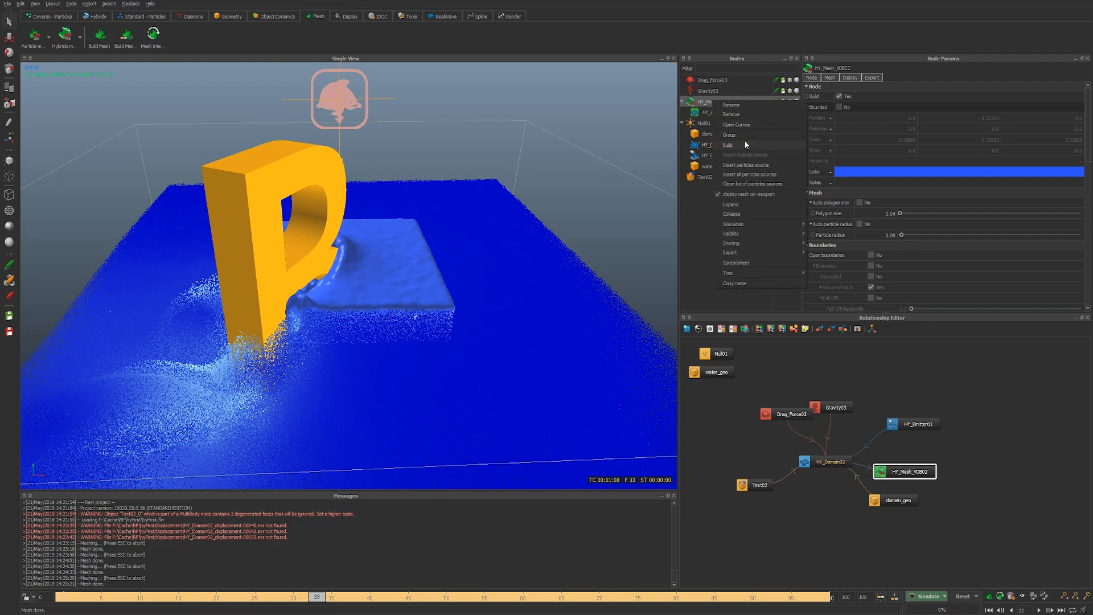
{"action": "left_click", "coordinate": [741, 144]}
{"action": "scroll", "coordinate": [426, 235], "scroll_direction": "down", "scroll_amount": 3}
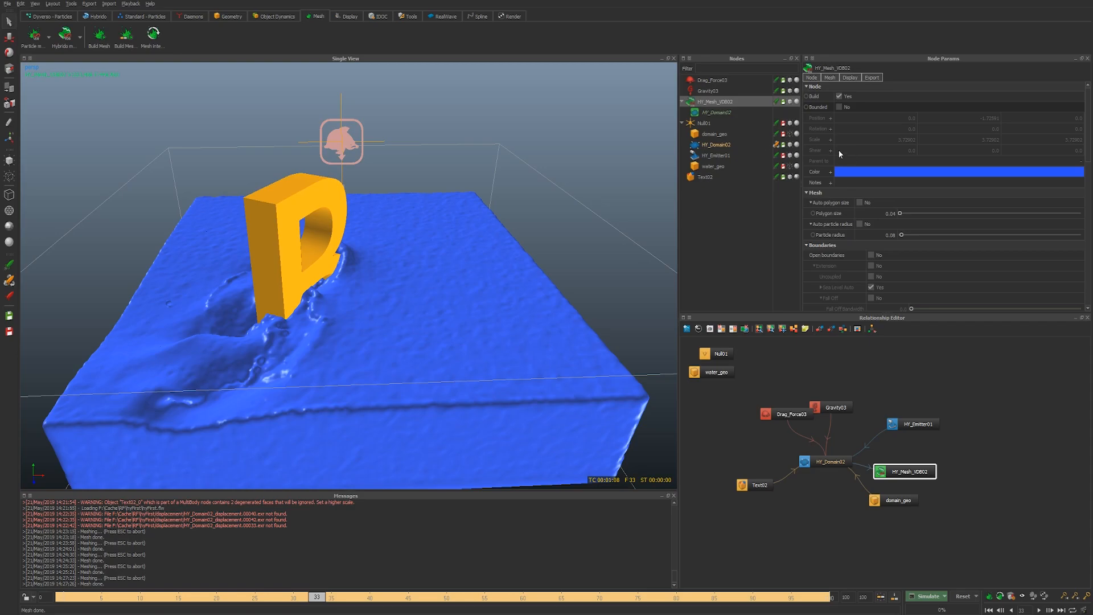
Step: Enable Open boundaries for the mesh and lower HY_Domain02 vertically to near the base of the water
{"action": "left_click", "coordinate": [872, 255]}
{"action": "scroll", "coordinate": [575, 262], "scroll_direction": "down", "scroll_amount": 3}
{"action": "key", "text": "w"}
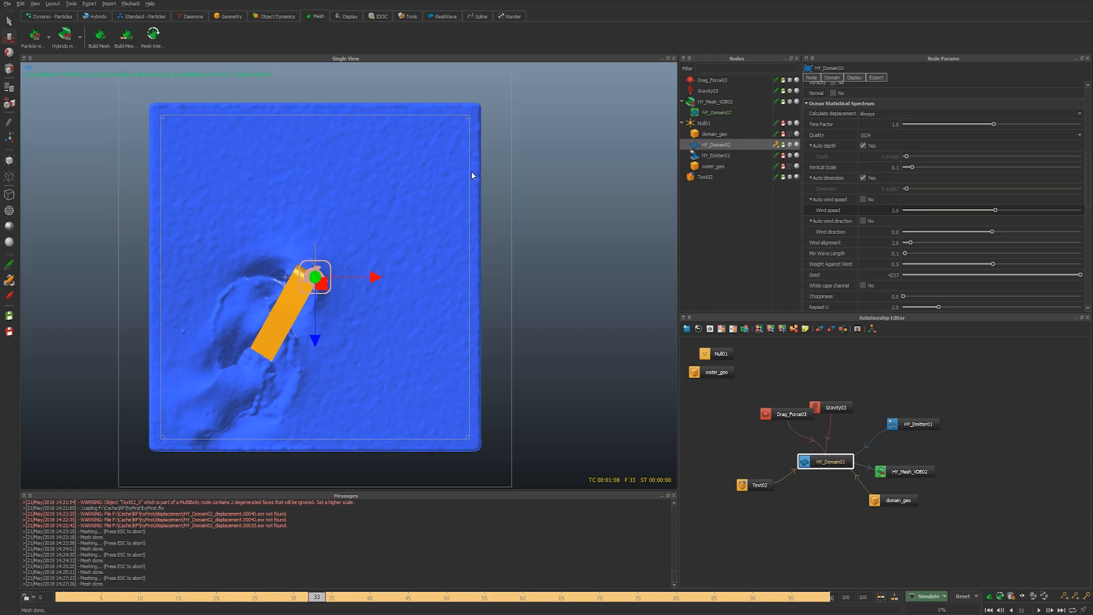
{"action": "key", "text": "2"}
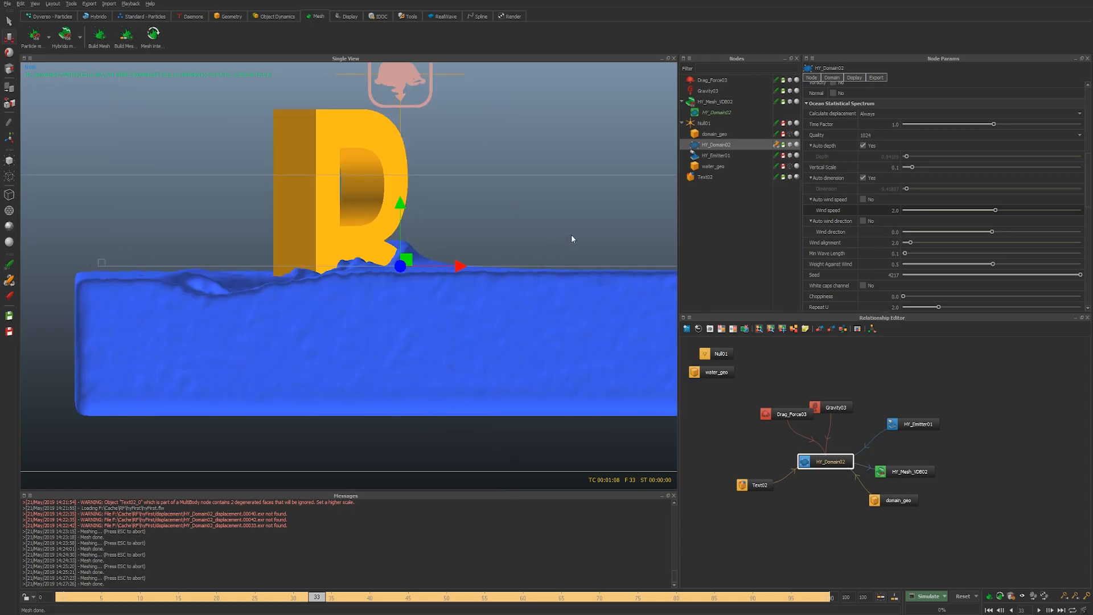
{"action": "left_click_drag", "start_coordinate": [400, 206], "coordinate": [364, 333]}
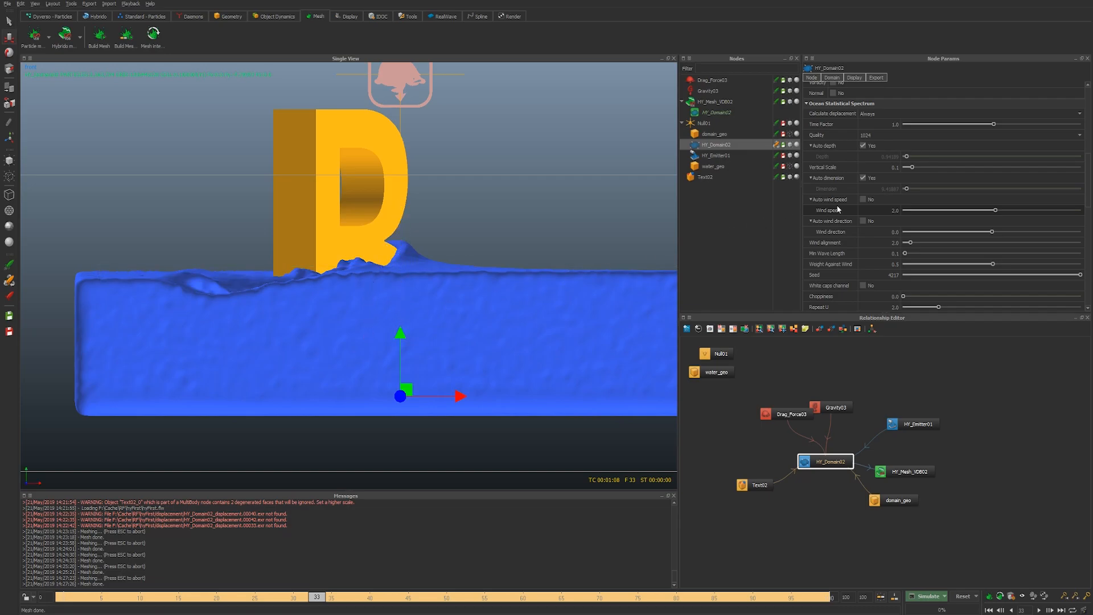
Step: Rebuild HY_Mesh_VDB02 and inspect its open boundaries from the top, front and perspective views
{"action": "left_click", "coordinate": [738, 102]}
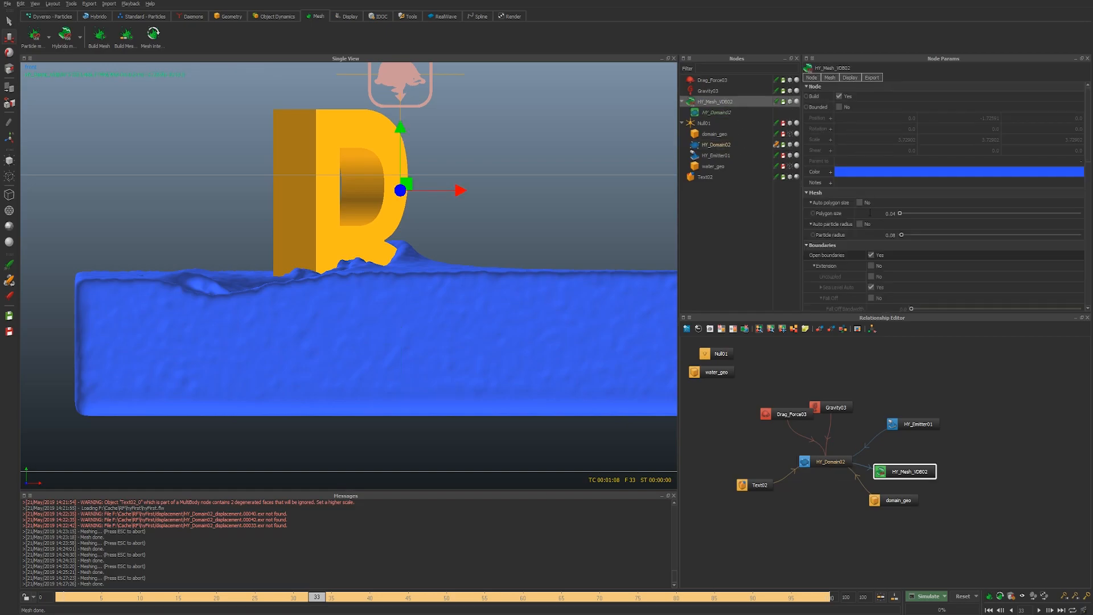
{"action": "right_click", "coordinate": [719, 101]}
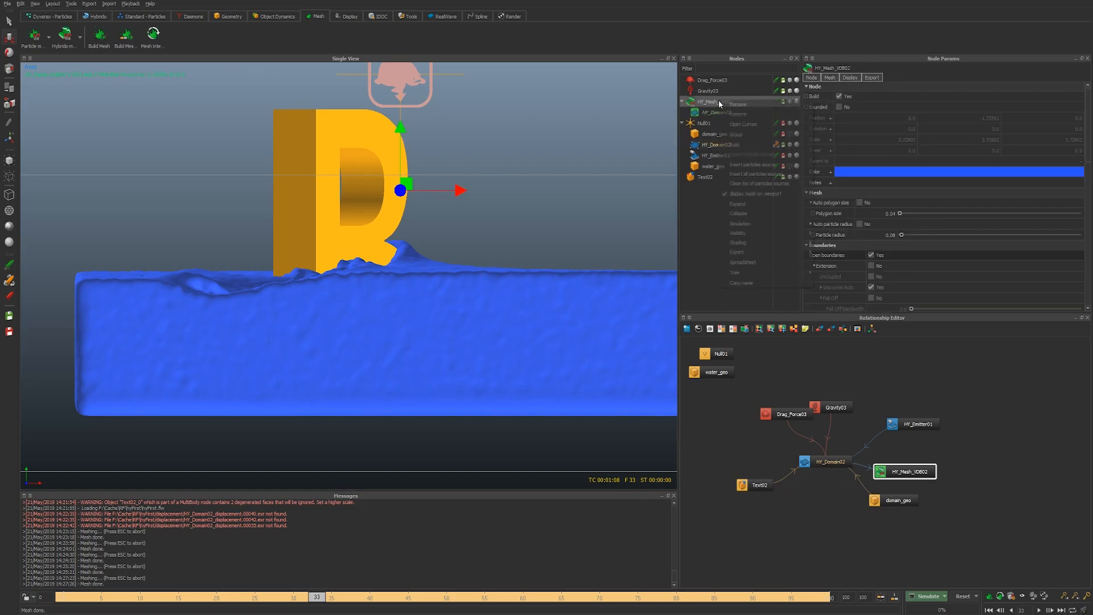
{"action": "left_click", "coordinate": [751, 144]}
{"action": "key", "text": "1"}
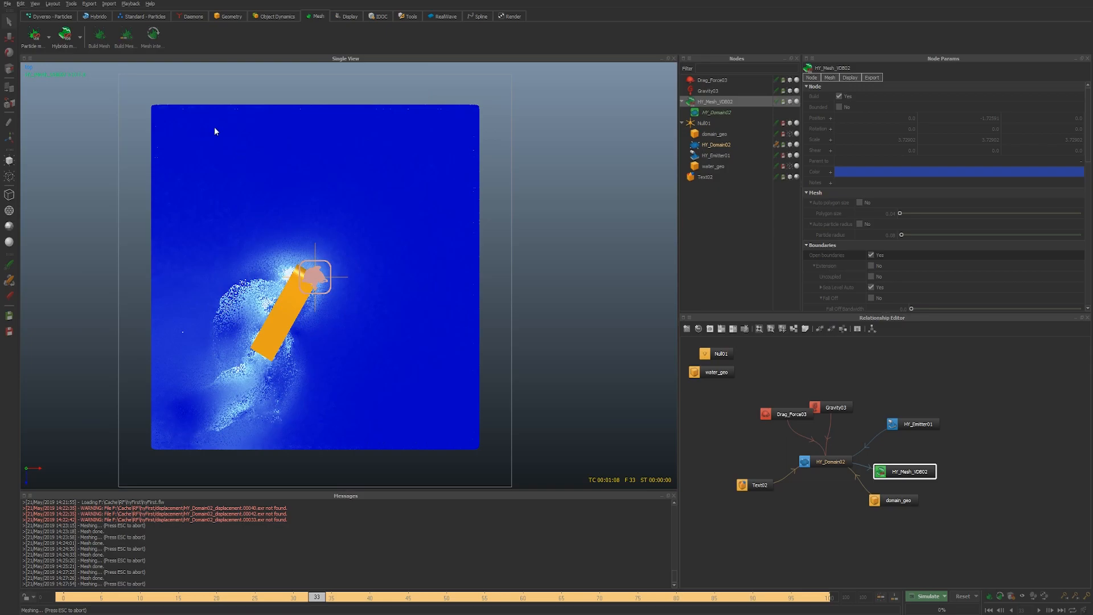
{"action": "key", "text": "2"}
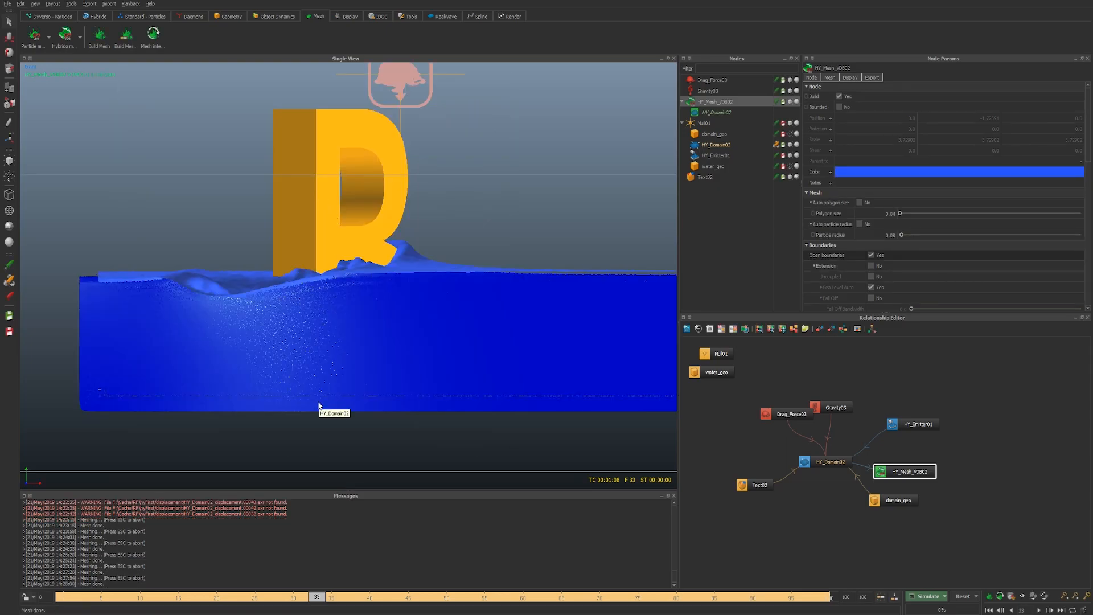
{"action": "key", "text": "4"}
{"action": "left_click_drag", "start_coordinate": [406, 272], "coordinate": [376, 285], "text": "alt"}
{"action": "scroll", "coordinate": [401, 288], "scroll_direction": "up", "scroll_amount": 5}
{"action": "scroll", "coordinate": [376, 286], "scroll_direction": "down", "scroll_amount": 2}
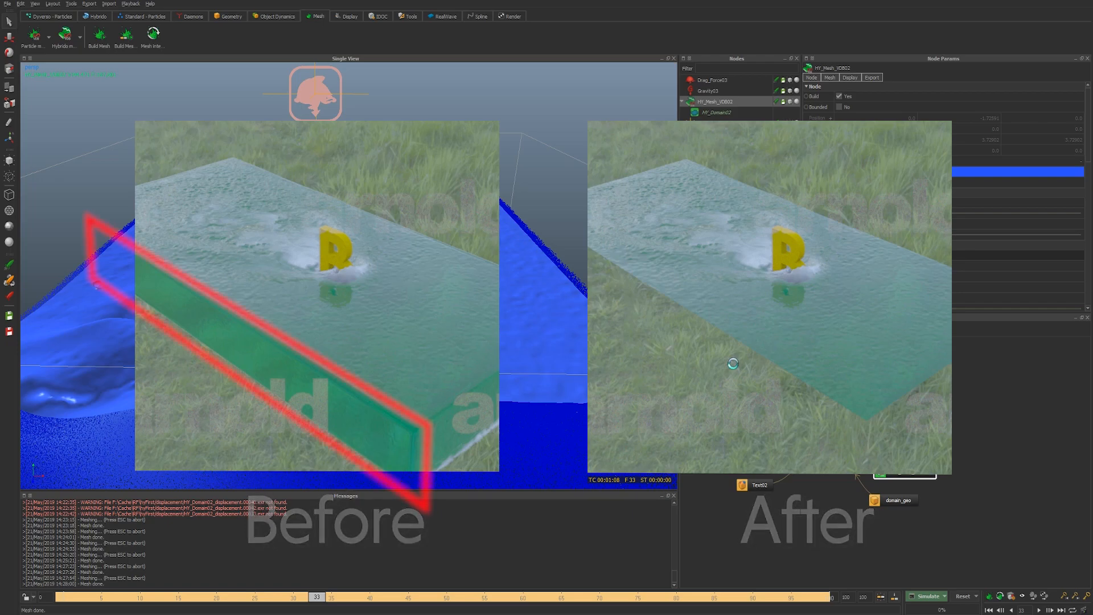
{"action": "scroll", "coordinate": [349, 275], "scroll_direction": "down", "scroll_amount": 3}
{"action": "left_click_drag", "start_coordinate": [349, 276], "coordinate": [358, 263], "text": "alt"}
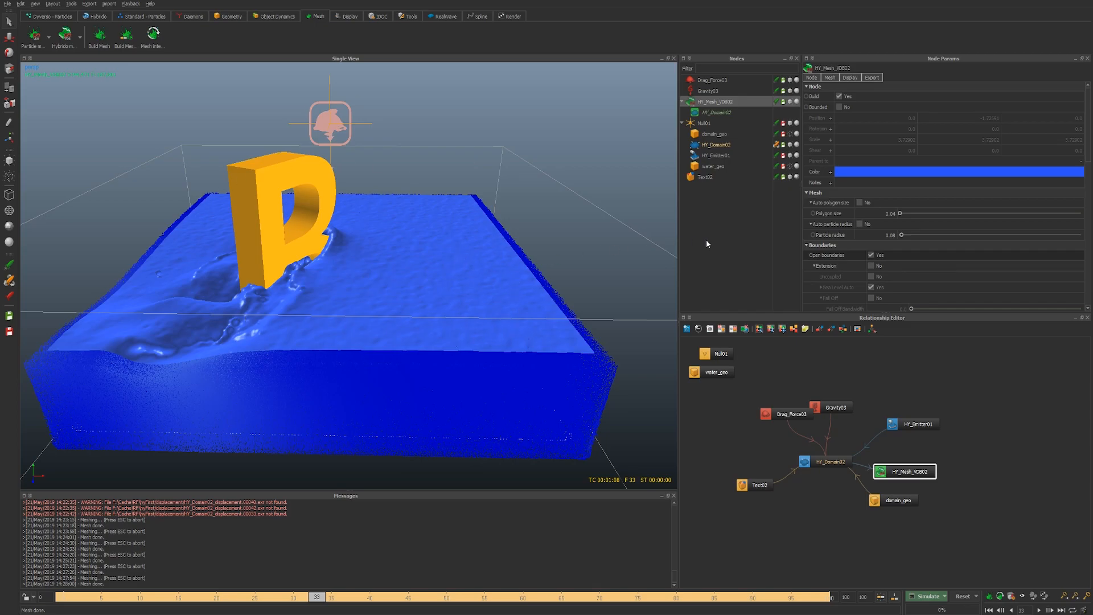
Step: Enable Extension in the mesh's Boundaries settings
{"action": "scroll", "coordinate": [861, 214], "scroll_direction": "down", "scroll_amount": 2}
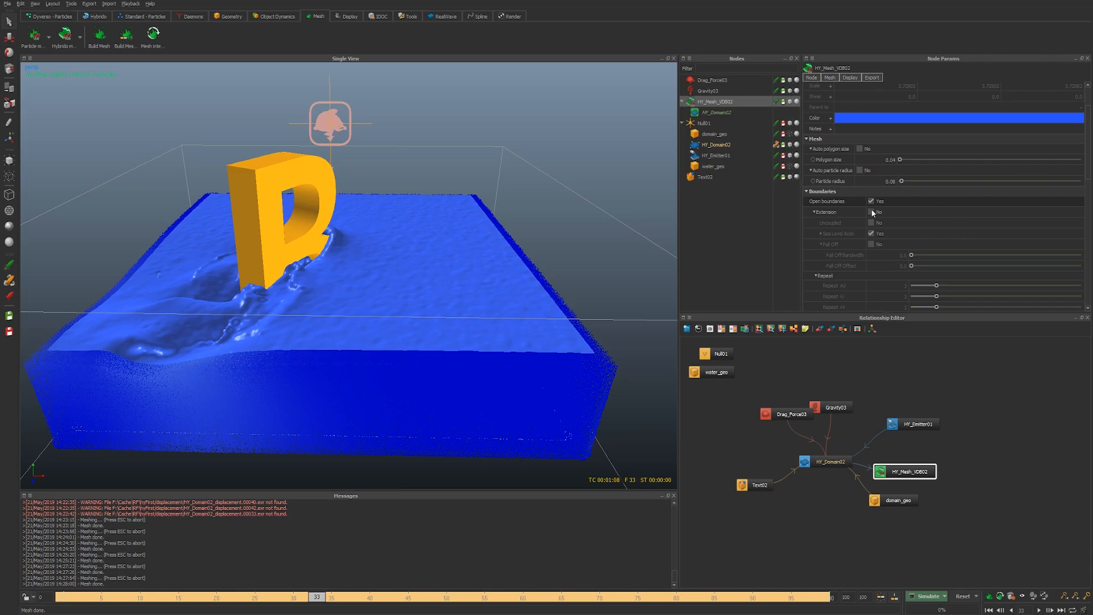
{"action": "left_click", "coordinate": [872, 212]}
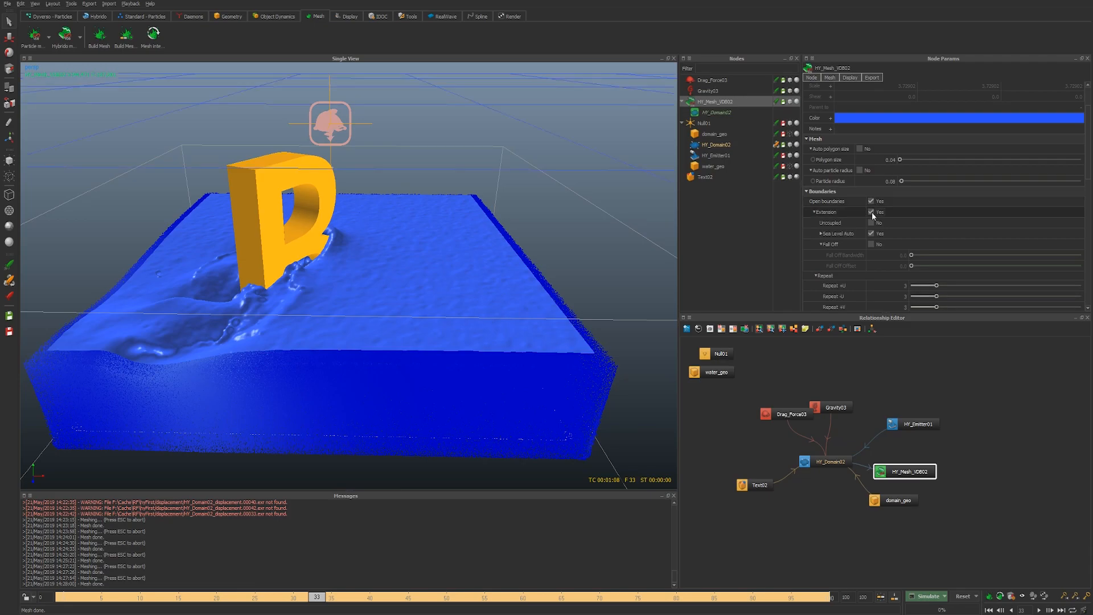
{"action": "scroll", "coordinate": [821, 246], "scroll_direction": "down", "scroll_amount": 2}
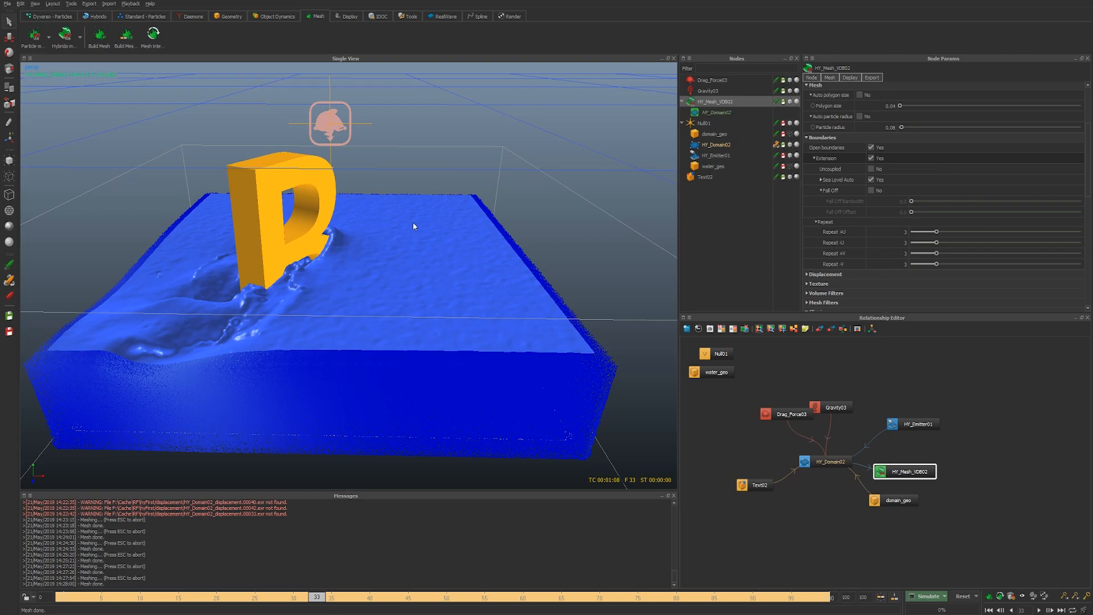
Step: Rebuild HY_Mesh_VDB02 so the boundary extension is applied around the domain
{"action": "right_click_drag", "start_coordinate": [463, 267], "coordinate": [374, 263], "text": "alt"}
{"action": "left_click_drag", "start_coordinate": [374, 264], "coordinate": [349, 268], "text": "alt"}
{"action": "right_click_drag", "start_coordinate": [349, 268], "coordinate": [331, 251], "text": "alt"}
{"action": "right_click", "coordinate": [726, 104]}
{"action": "left_click", "coordinate": [742, 146]}
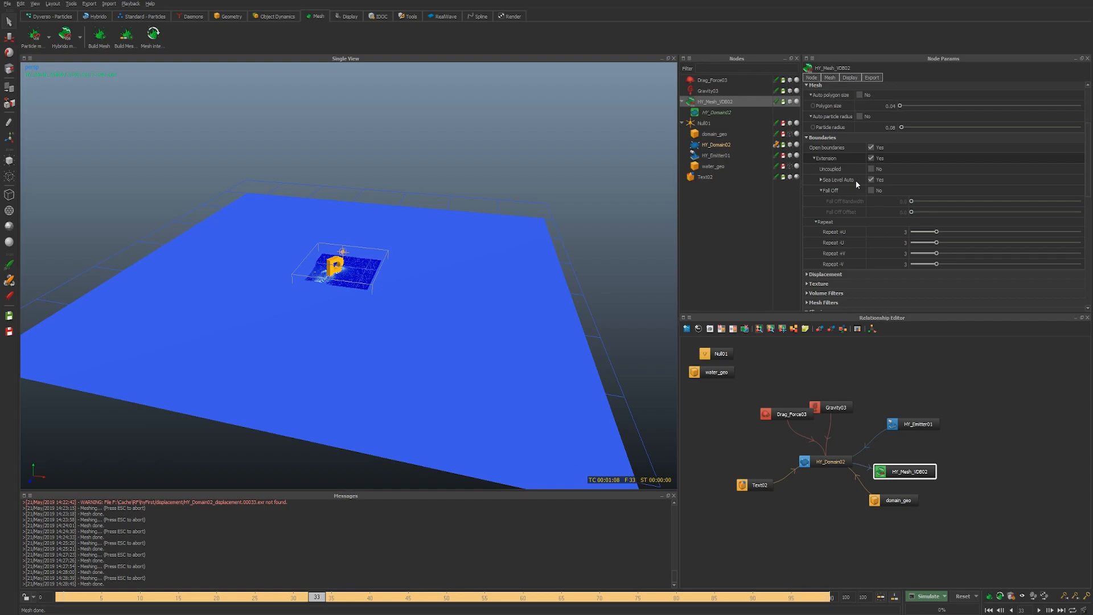
Step: Hide the HY_Domain02 particles and examine how the extended surface blends with the simulated water
{"action": "left_click", "coordinate": [790, 145]}
{"action": "right_click_drag", "start_coordinate": [312, 258], "coordinate": [399, 295], "text": "alt"}
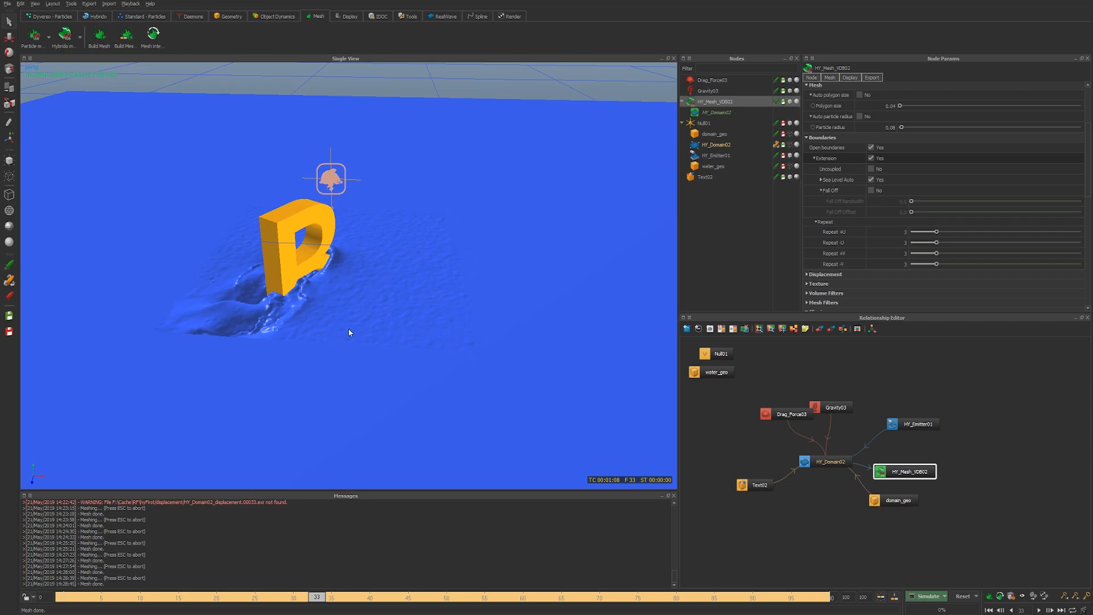
{"action": "right_click_drag", "start_coordinate": [349, 329], "coordinate": [389, 275], "text": "alt"}
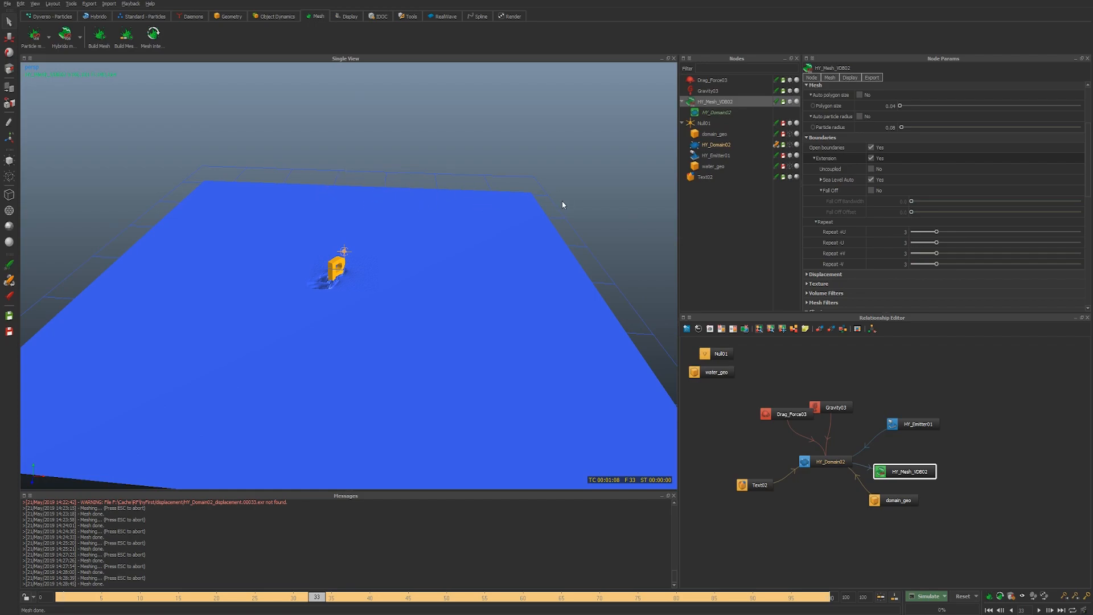
{"action": "scroll", "coordinate": [601, 230], "scroll_direction": "down", "scroll_amount": 3}
{"action": "scroll", "coordinate": [512, 340], "scroll_direction": "up", "scroll_amount": 10}
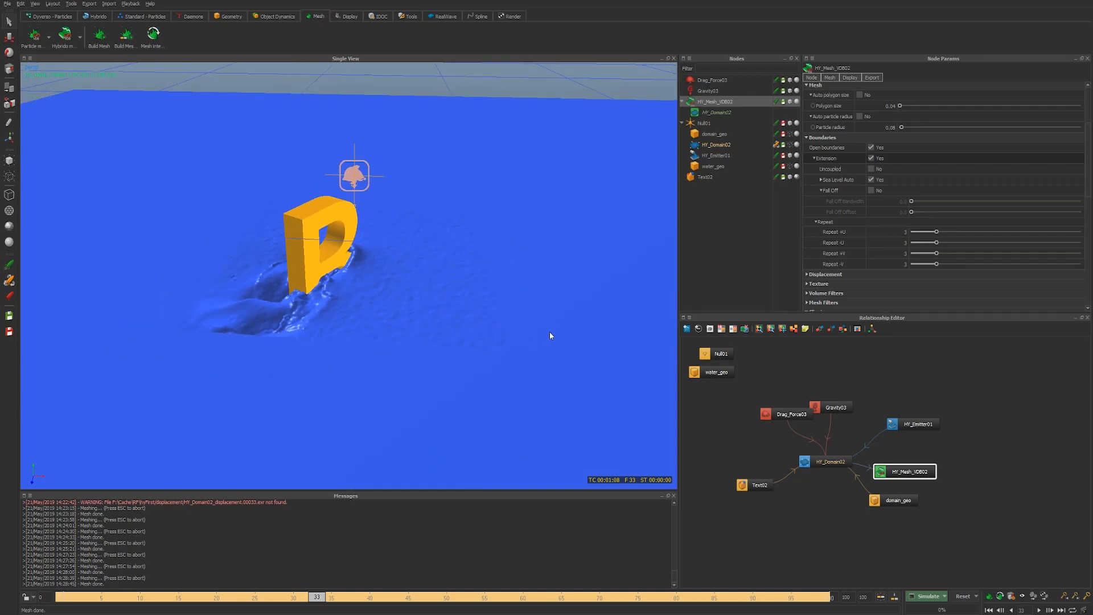
{"action": "scroll", "coordinate": [463, 336], "scroll_direction": "down", "scroll_amount": 10}
{"action": "mouse_move", "coordinate": [464, 335]}
{"action": "left_mouse_down", "text": "alt"}
{"action": "mouse_move", "coordinate": [541, 358]}
{"action": "mouse_move", "coordinate": [471, 322]}
{"action": "mouse_move", "coordinate": [485, 341]}
{"action": "left_mouse_up", "text": "alt"}
{"action": "right_click_drag", "start_coordinate": [485, 340], "coordinate": [576, 334], "text": "alt"}
Step: Set the extension's Repeat +U, -U and +V to 0 and Repeat -V to 1
{"action": "left_click", "coordinate": [907, 229]}
{"action": "type", "text": "0"}
{"action": "key", "text": "Tab"}
{"action": "type", "text": "0"}
{"action": "key", "text": "Tab"}
{"action": "type", "text": "0"}
{"action": "key", "text": "Tab"}
{"action": "type", "text": "1"}
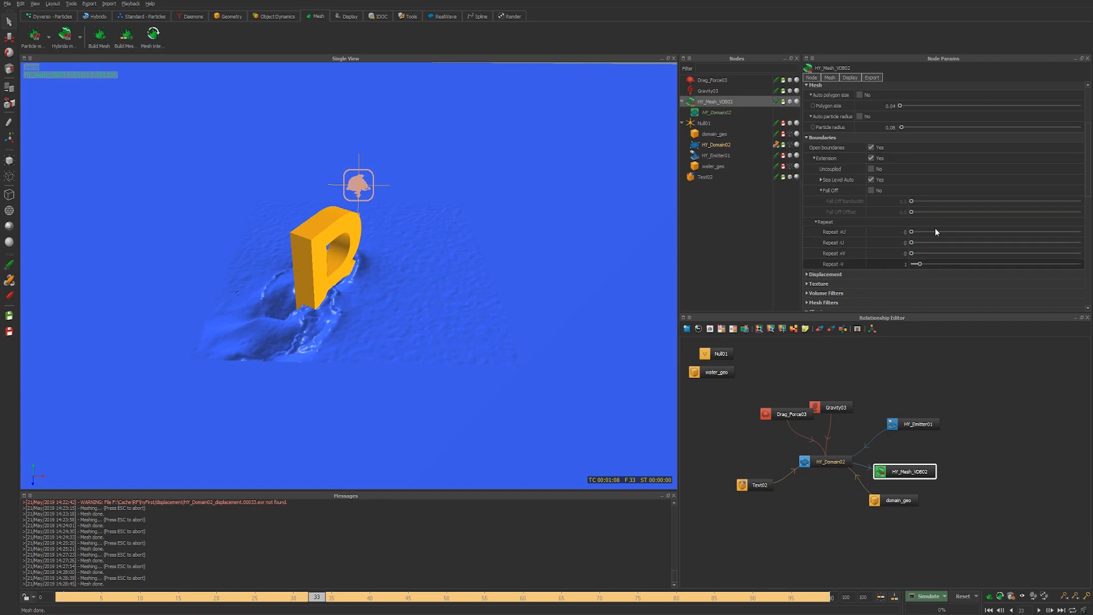
Step: Rebuild HY_Mesh_VDB02 and inspect the extension polygons beside the domain in wireframe display
{"action": "right_click", "coordinate": [726, 100]}
{"action": "left_click", "coordinate": [758, 141]}
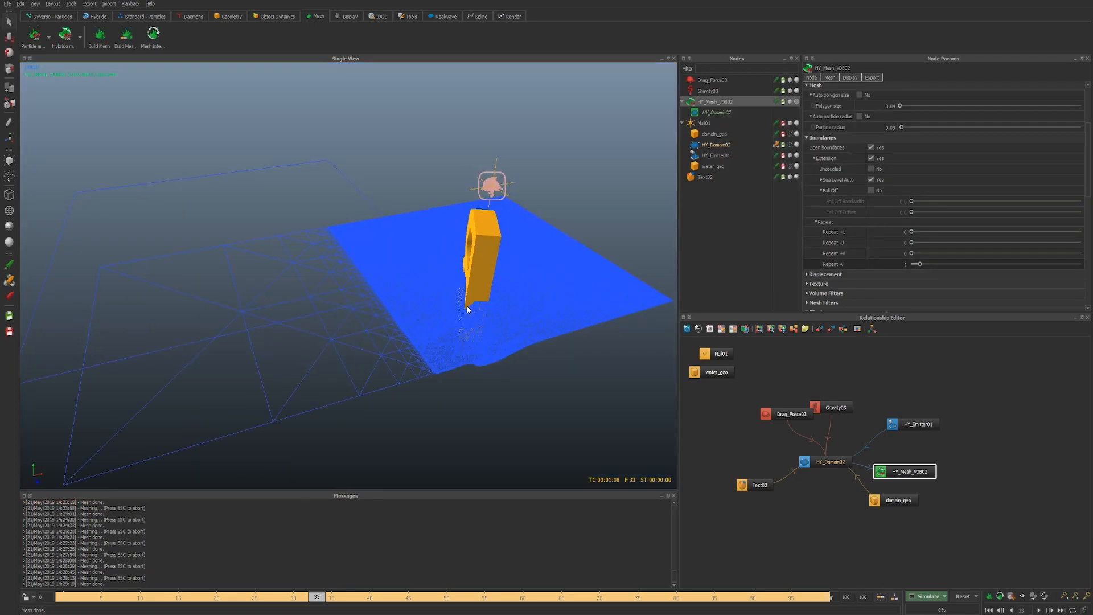
{"action": "left_click_drag", "start_coordinate": [467, 306], "coordinate": [346, 353], "text": "alt"}
{"action": "scroll", "coordinate": [347, 354], "scroll_direction": "up", "scroll_amount": 3}
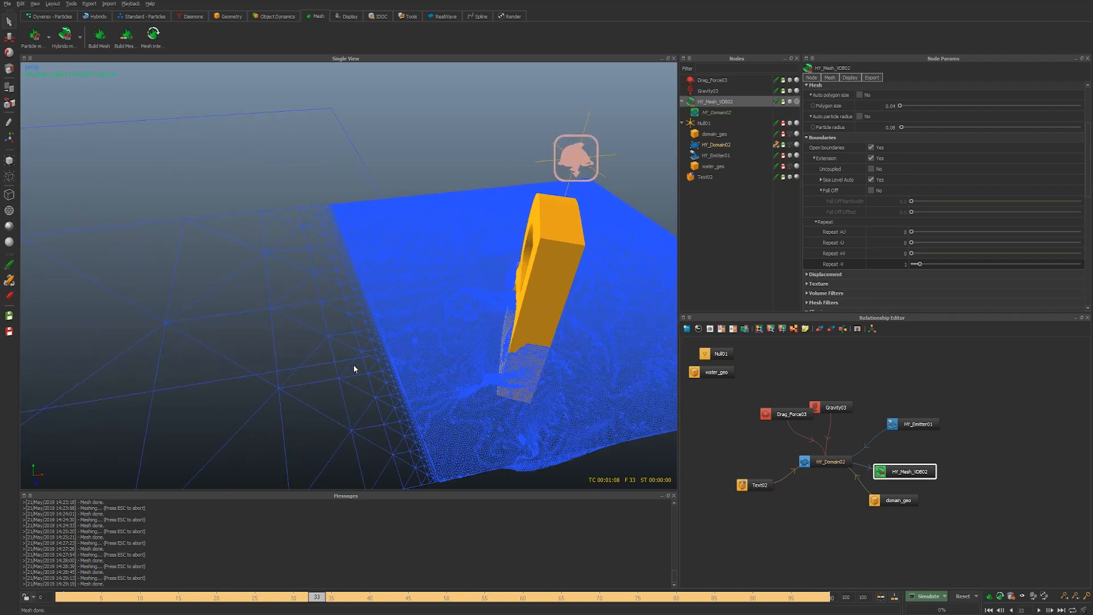
{"action": "scroll", "coordinate": [398, 456], "scroll_direction": "up", "scroll_amount": 5}
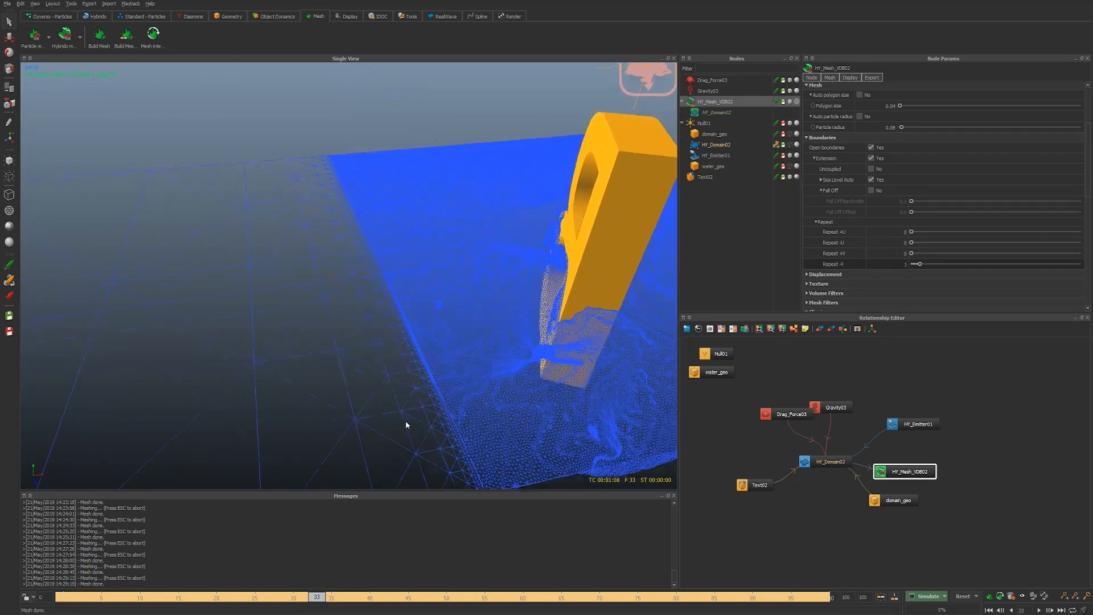
{"action": "left_click_drag", "start_coordinate": [422, 336], "coordinate": [475, 349], "text": "alt"}
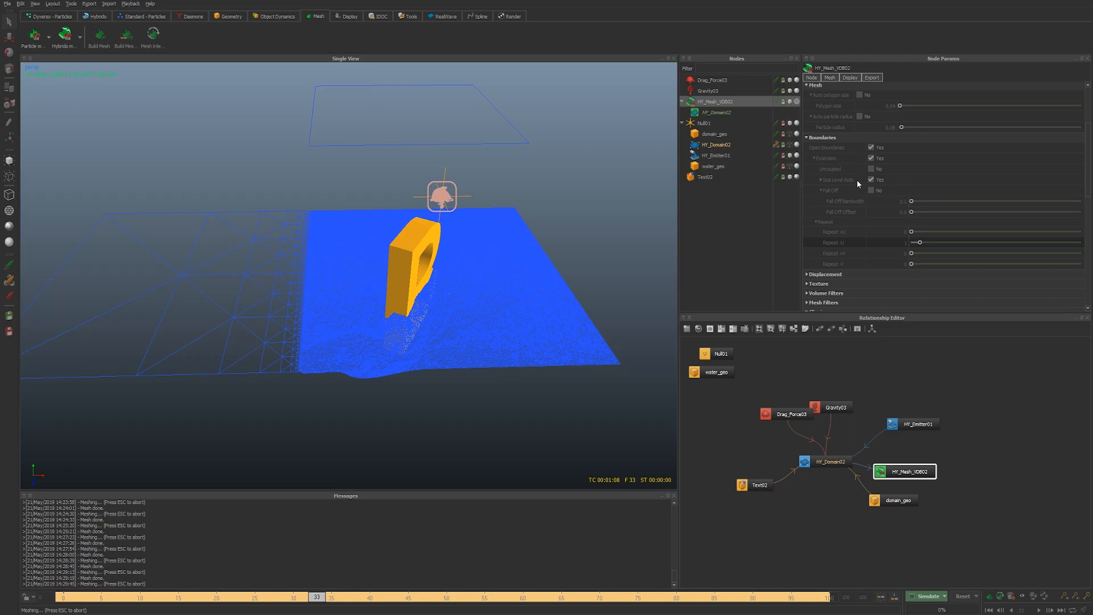
Step: Display the mesh smooth-shaded, inspect the extension beside the domain, and reveal the Sea Level Auto settings
{"action": "left_click_drag", "start_coordinate": [535, 223], "coordinate": [450, 245], "text": "alt"}
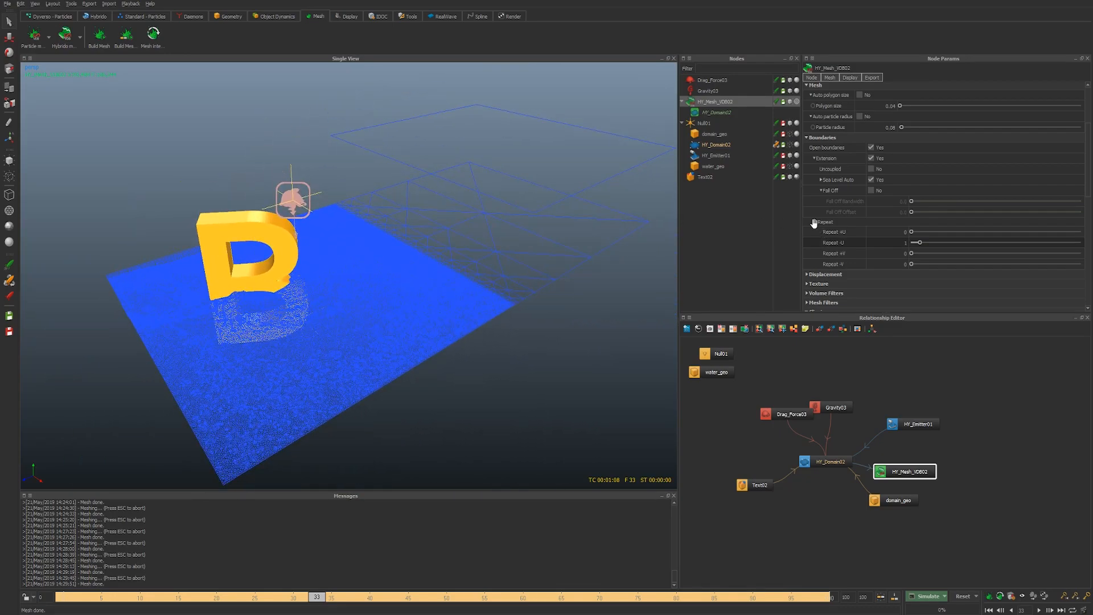
{"action": "key", "text": "0"}
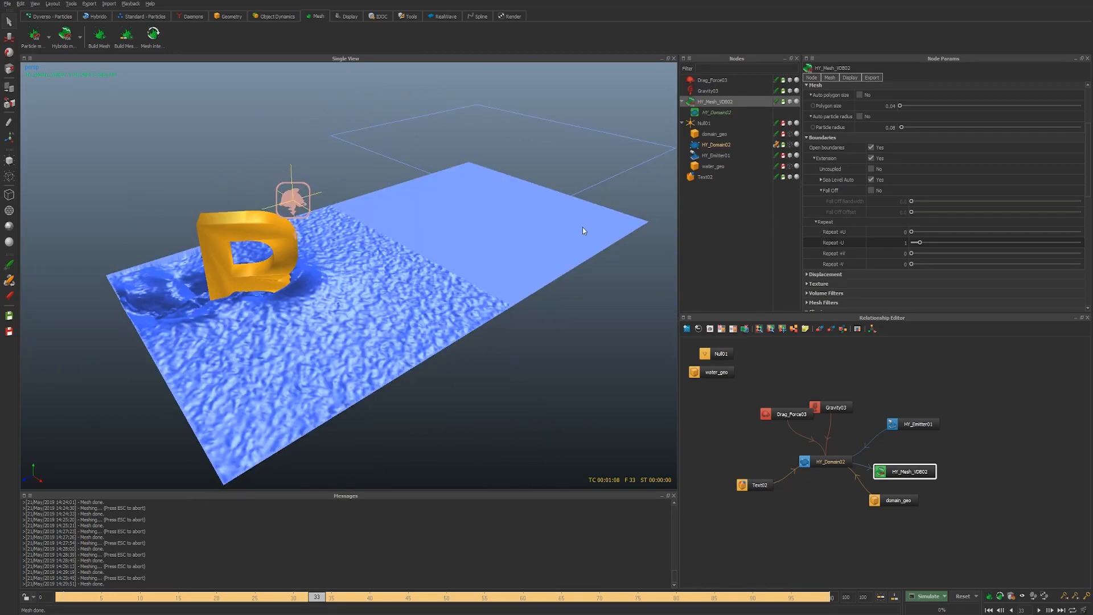
{"action": "left_click_drag", "start_coordinate": [320, 212], "coordinate": [433, 350], "text": "alt"}
{"action": "left_click", "coordinate": [821, 179]}
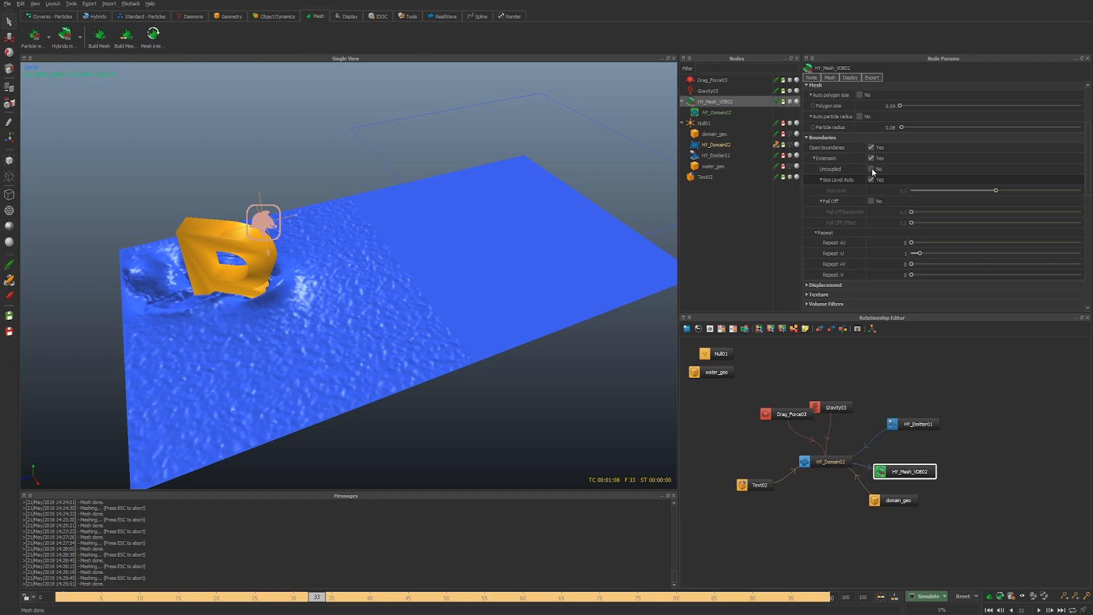
{"action": "mouse_move", "coordinate": [415, 313]}
{"action": "left_mouse_down", "text": "alt"}
{"action": "mouse_move", "coordinate": [514, 306]}
{"action": "mouse_move", "coordinate": [463, 293]}
{"action": "mouse_move", "coordinate": [488, 305]}
{"action": "mouse_move", "coordinate": [443, 302]}
{"action": "mouse_move", "coordinate": [451, 307]}
{"action": "left_mouse_up", "text": "alt"}
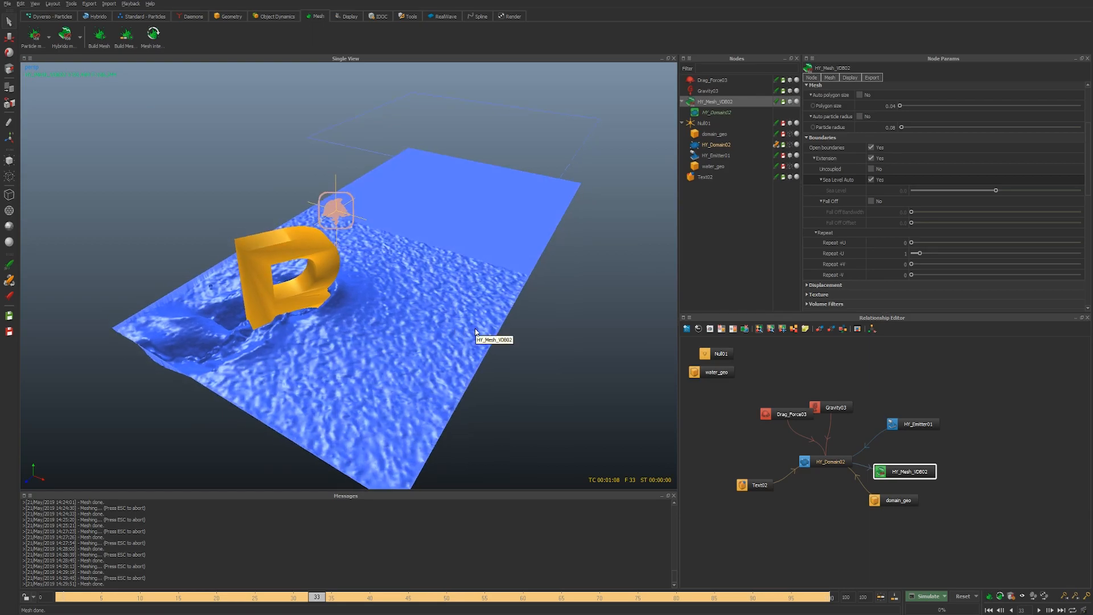
{"action": "left_click_drag", "start_coordinate": [429, 300], "coordinate": [586, 279], "text": "alt"}
Step: Set the extension's Repeat +U to 1 and rebuild HY_Mesh_VDB02
{"action": "left_click", "coordinate": [893, 241]}
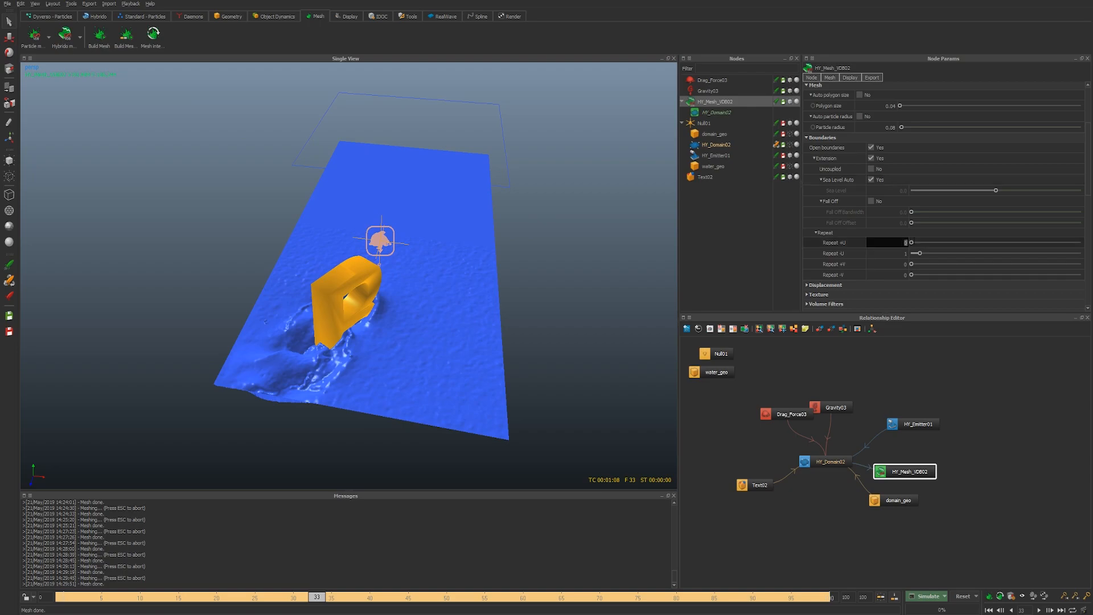
{"action": "type", "text": "1"}
{"action": "key", "text": "Return"}
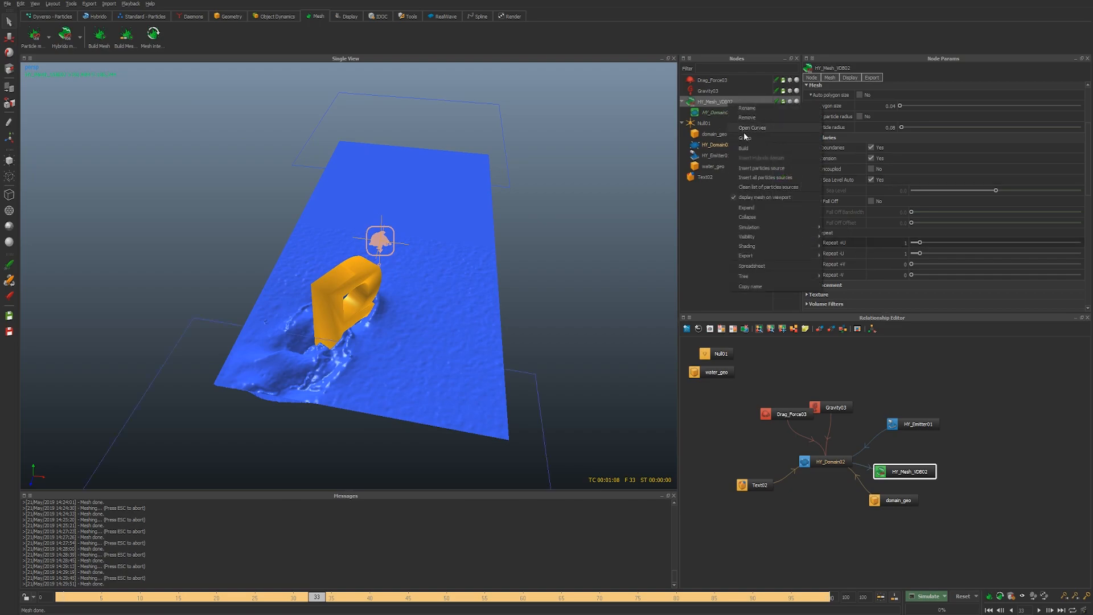
{"action": "left_click_drag", "start_coordinate": [415, 304], "coordinate": [501, 317], "text": "alt"}
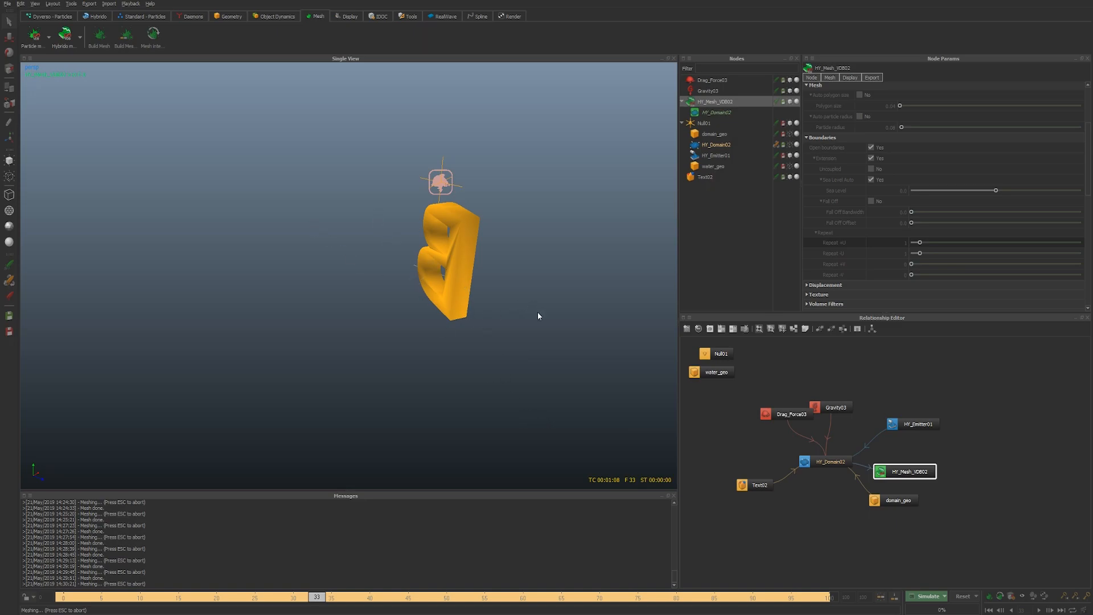
{"action": "left_click_drag", "start_coordinate": [564, 362], "coordinate": [423, 376], "text": "alt"}
{"action": "scroll", "coordinate": [436, 387], "scroll_direction": "down", "scroll_amount": 4}
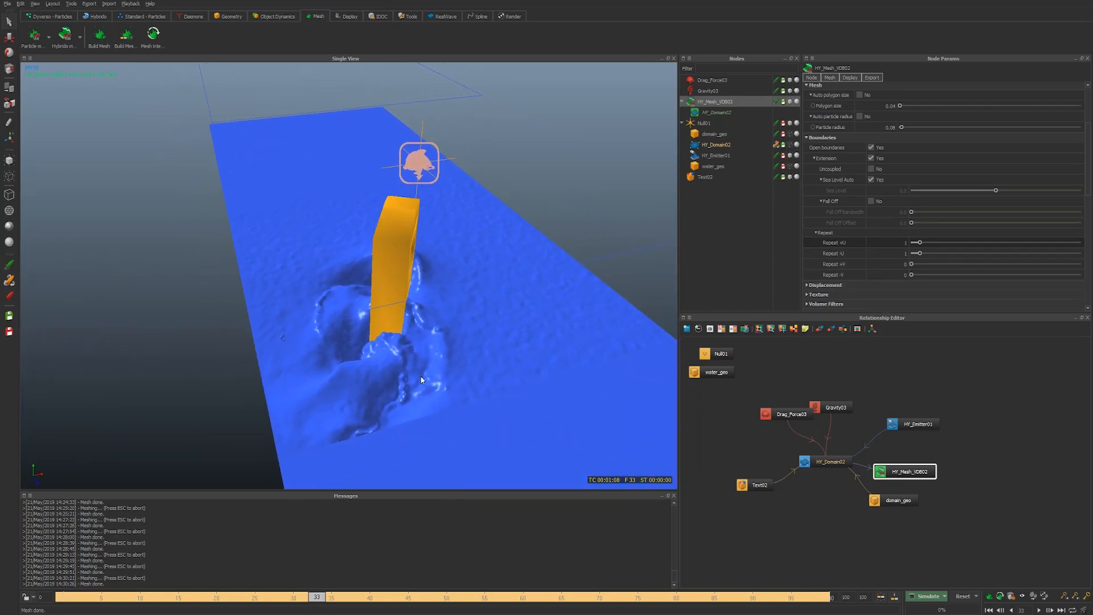
Step: Enable Fall Off for the extension with a Fall Off Bandwidth of 1.0 and rebuild HY_Mesh_VDB02
{"action": "middle_click_drag", "start_coordinate": [423, 376], "coordinate": [408, 372], "text": "alt"}
{"action": "left_click", "coordinate": [872, 201]}
{"action": "double_click", "coordinate": [894, 212]}
{"action": "type", "text": "1"}
{"action": "key", "text": "Tab"}
{"action": "right_click", "coordinate": [728, 102]}
{"action": "left_click", "coordinate": [740, 147]}
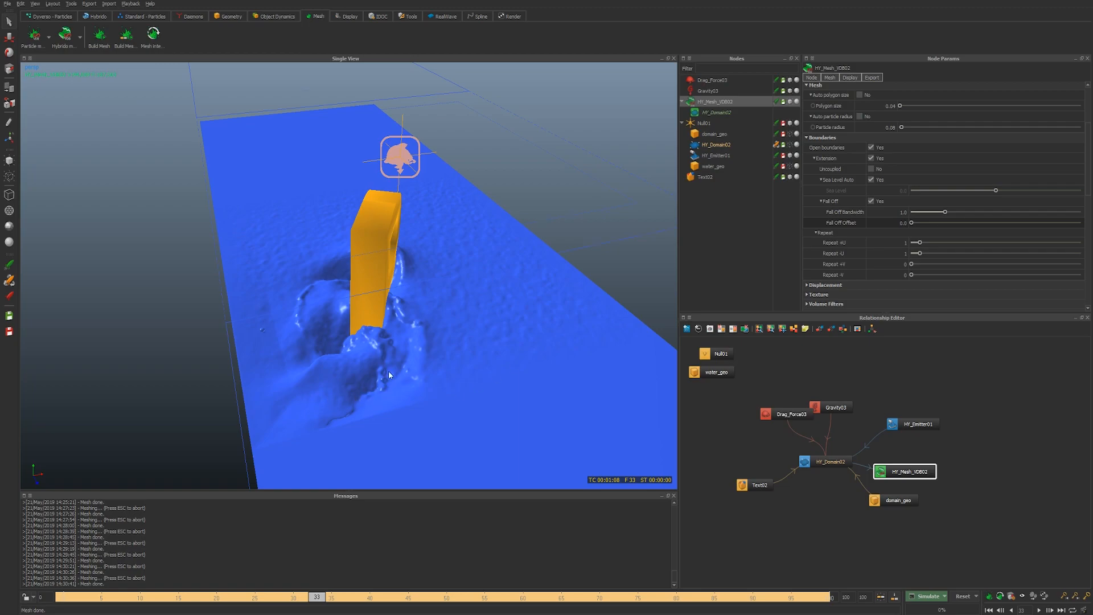
Step: Inspect the blend between the simulated water and its extension, and review the mesh's Displacement parameters
{"action": "middle_click_drag", "start_coordinate": [390, 380], "coordinate": [385, 360], "text": "alt"}
{"action": "scroll", "coordinate": [409, 356], "scroll_direction": "up", "scroll_amount": 4}
{"action": "left_click_drag", "start_coordinate": [385, 360], "coordinate": [329, 361], "text": "alt"}
{"action": "left_click_drag", "start_coordinate": [570, 238], "coordinate": [397, 349], "text": "alt"}
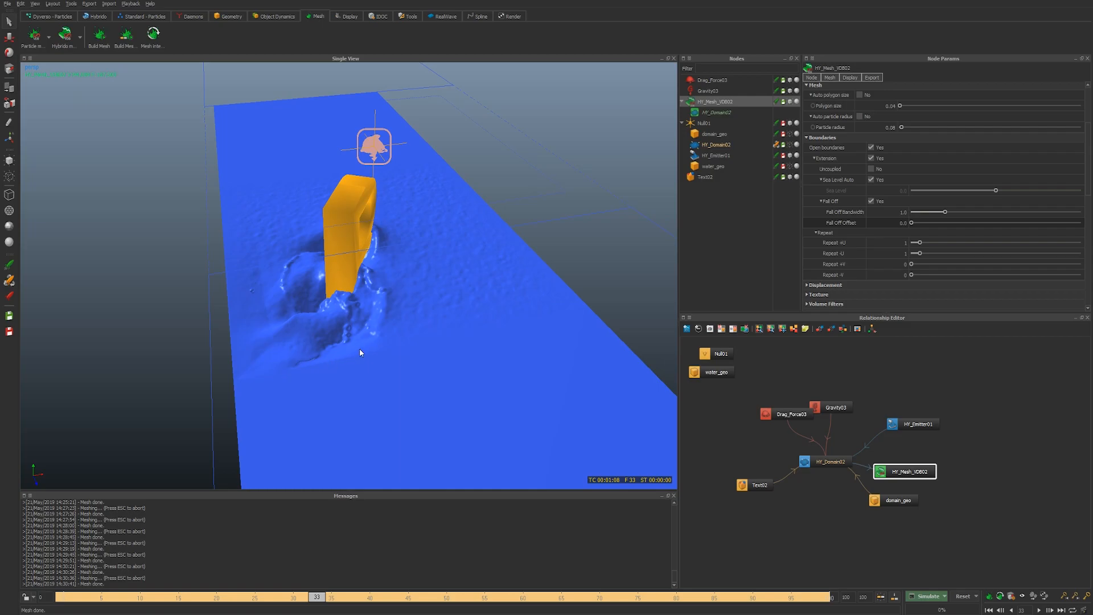
{"action": "left_click_drag", "start_coordinate": [477, 327], "coordinate": [376, 348], "text": "alt"}
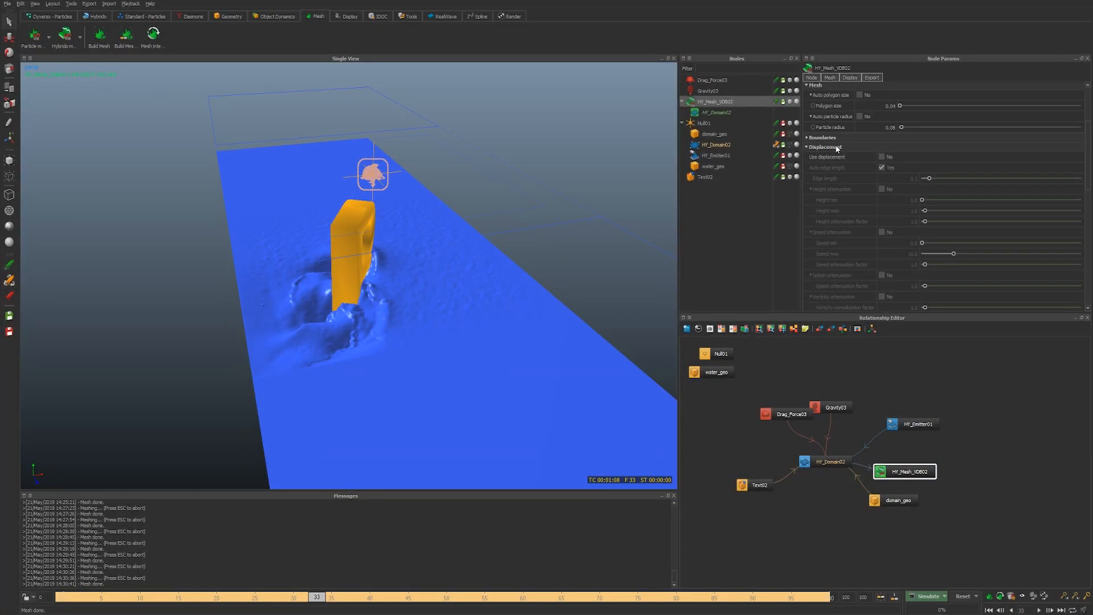
{"action": "left_click", "coordinate": [810, 148]}
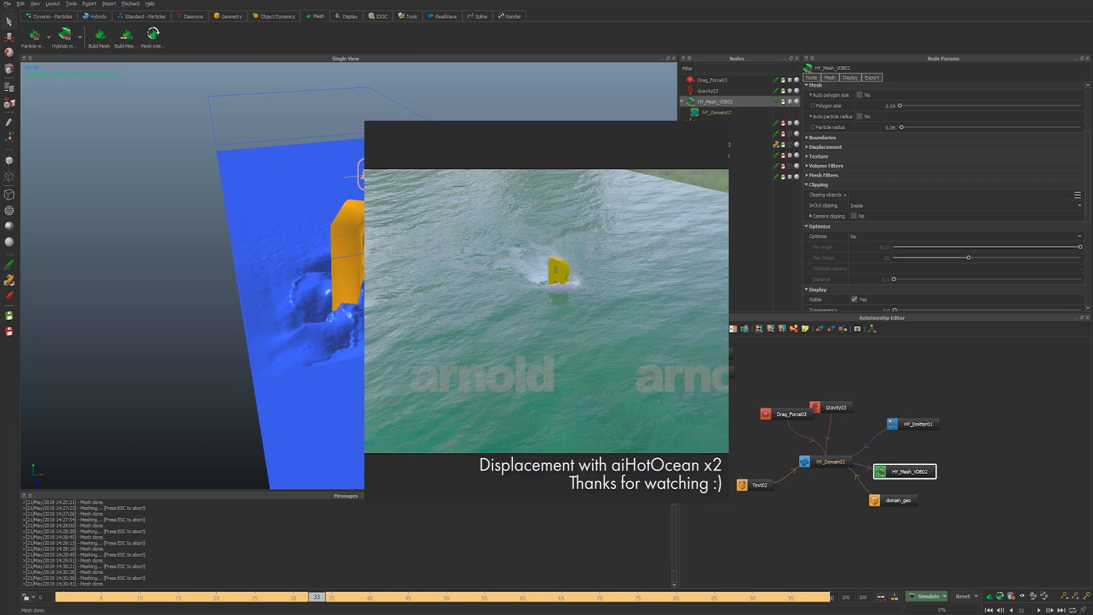
Step: Bring up the RV player with the rendered rwDisp ocean sequence, scrub and play it, and close the player
{"action": "mouse_move", "coordinate": [185, 607]}
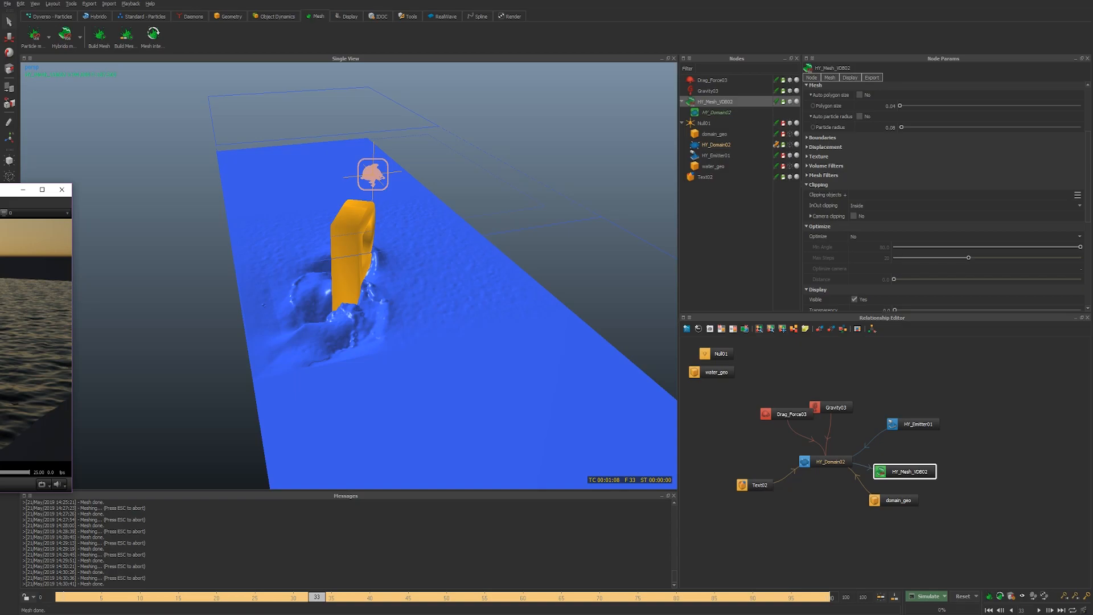
{"action": "left_click_drag", "start_coordinate": [0, 189], "coordinate": [394, 90]}
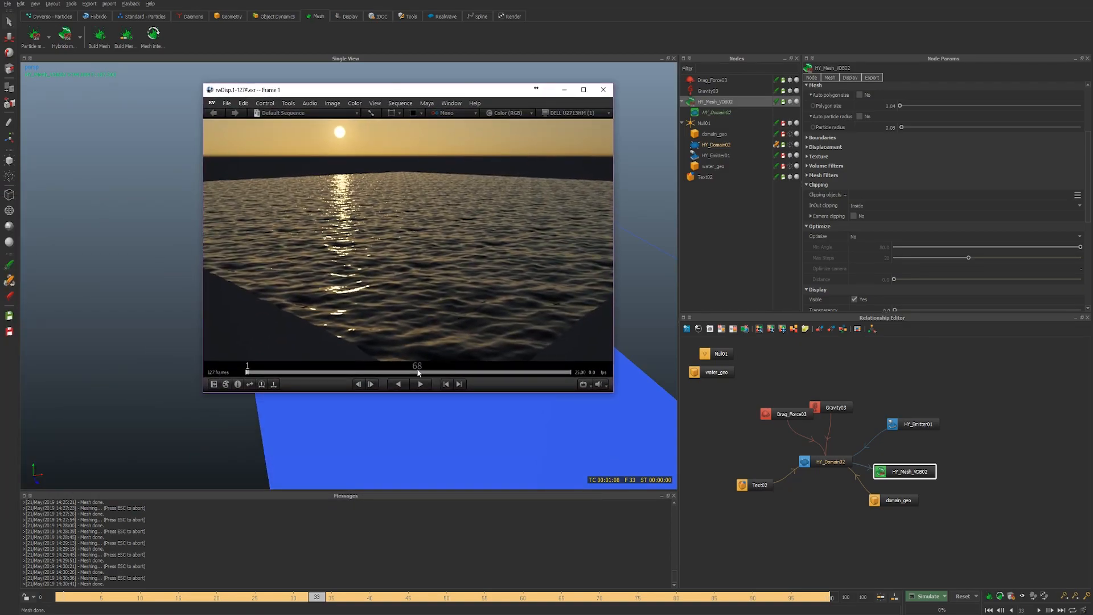
{"action": "mouse_move", "coordinate": [250, 373]}
{"action": "left_mouse_down"}
{"action": "mouse_move", "coordinate": [566, 367]}
{"action": "mouse_move", "coordinate": [422, 367]}
{"action": "mouse_move", "coordinate": [413, 377]}
{"action": "mouse_move", "coordinate": [551, 373]}
{"action": "mouse_move", "coordinate": [389, 378]}
{"action": "left_mouse_up"}
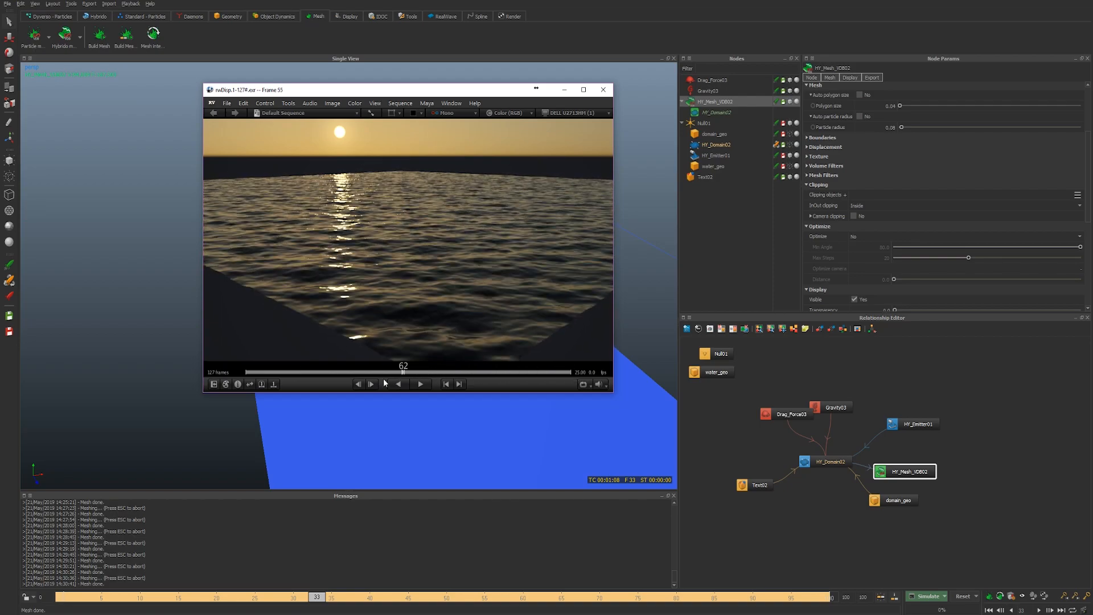
{"action": "key", "text": "space"}
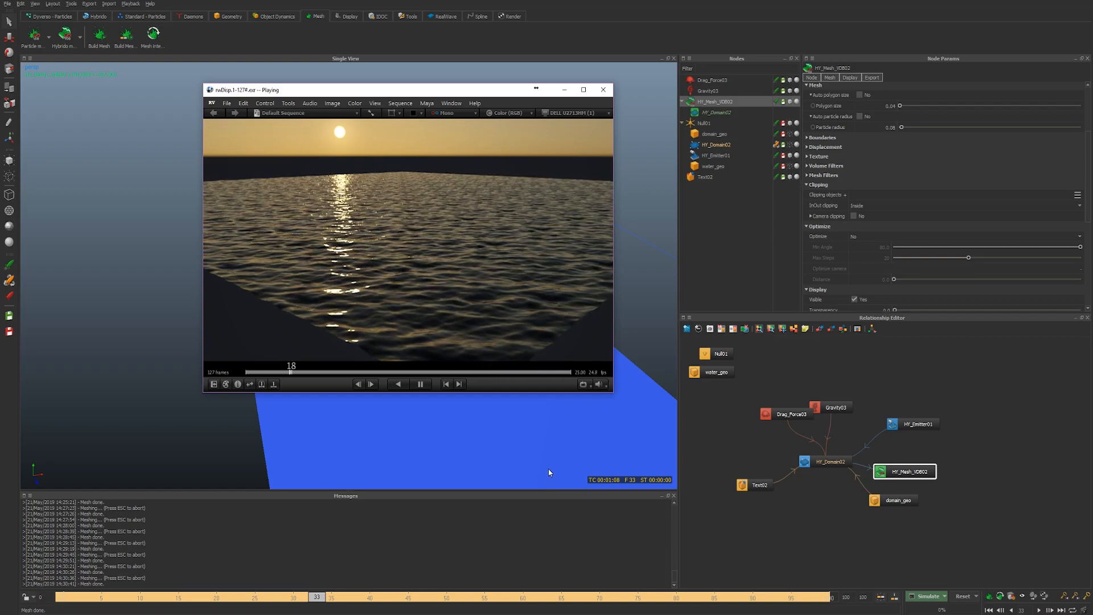
{"action": "key", "text": "space"}
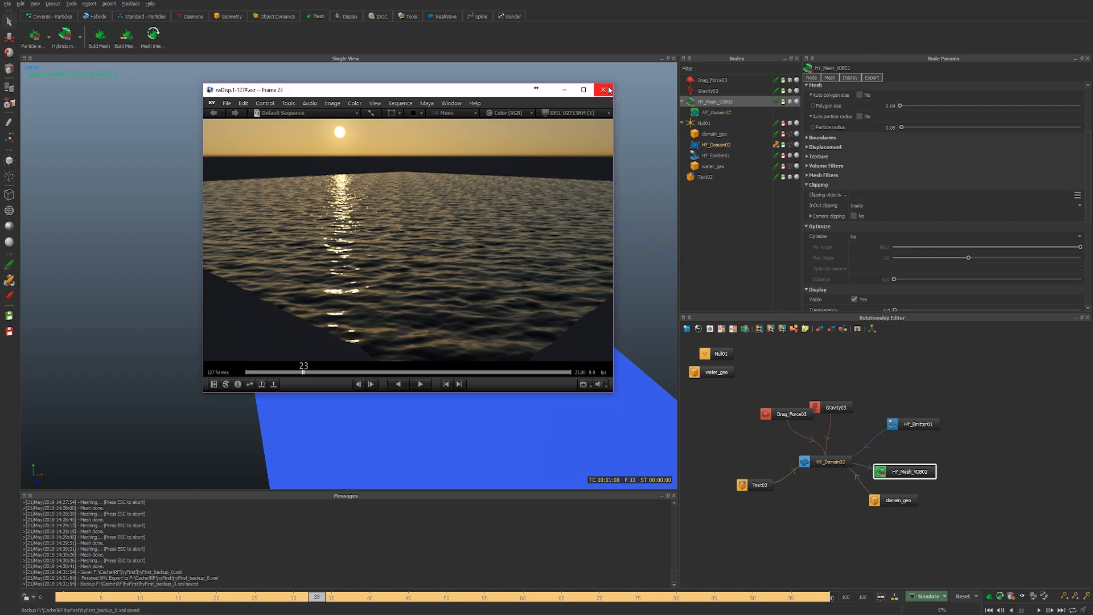
{"action": "left_click", "coordinate": [604, 90]}
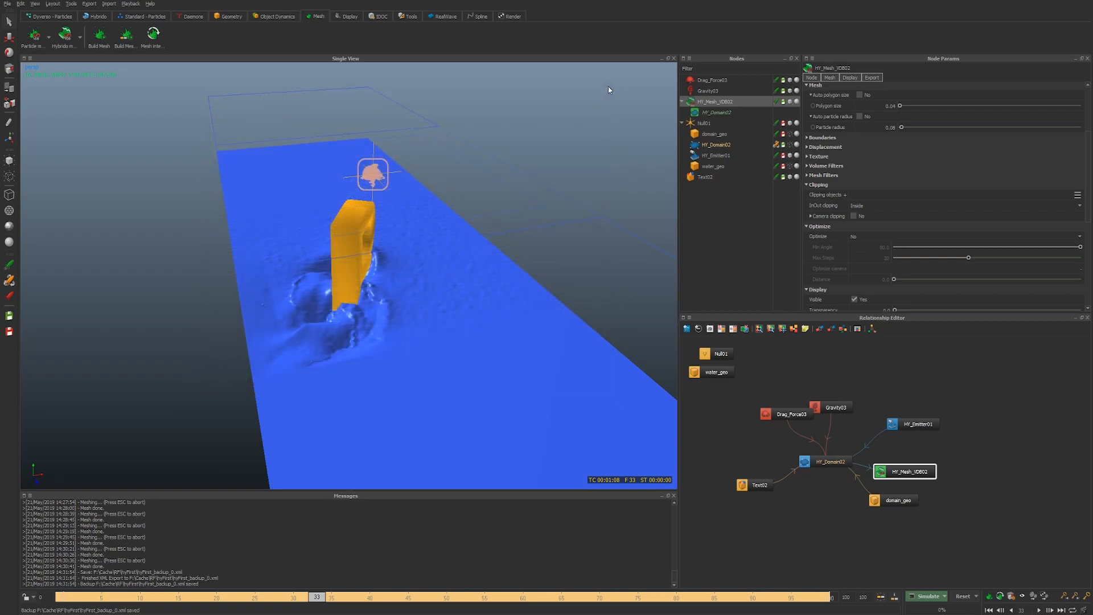
Step: Review the RealWave tools and the Calculate displacement options in HY_Domain02's Ocean Statistical Spectrum
{"action": "left_click", "coordinate": [445, 16]}
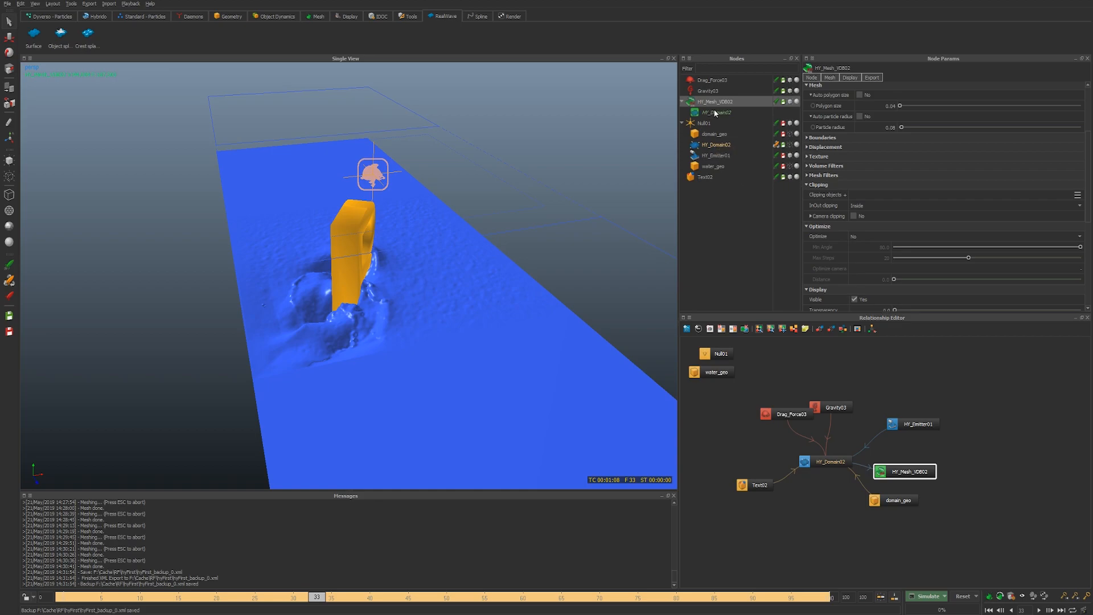
{"action": "left_click", "coordinate": [732, 144]}
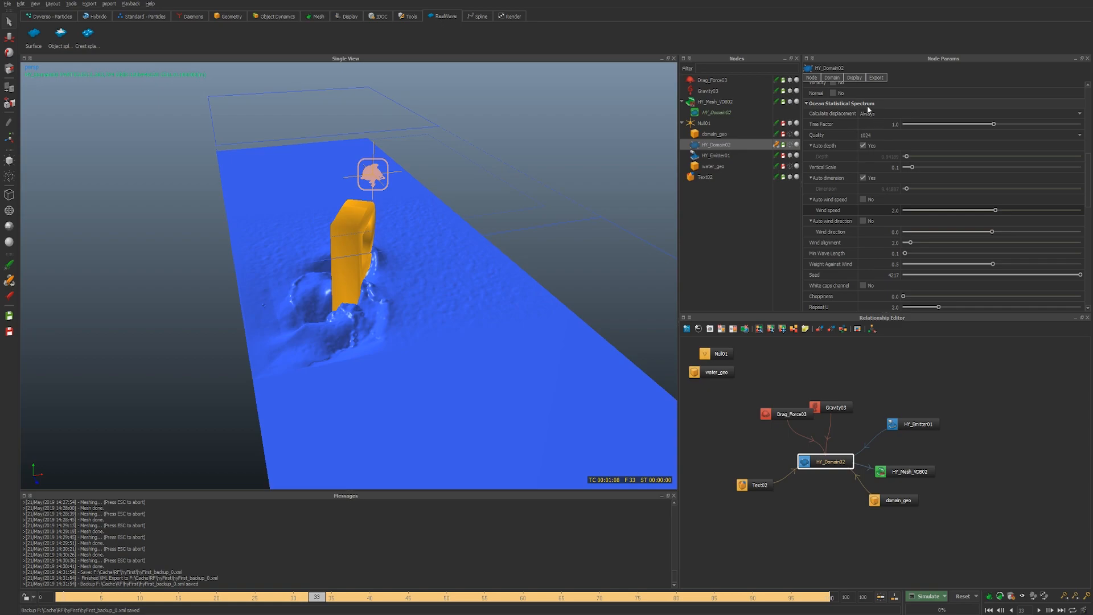
{"action": "scroll", "coordinate": [856, 136], "scroll_direction": "up", "scroll_amount": 2}
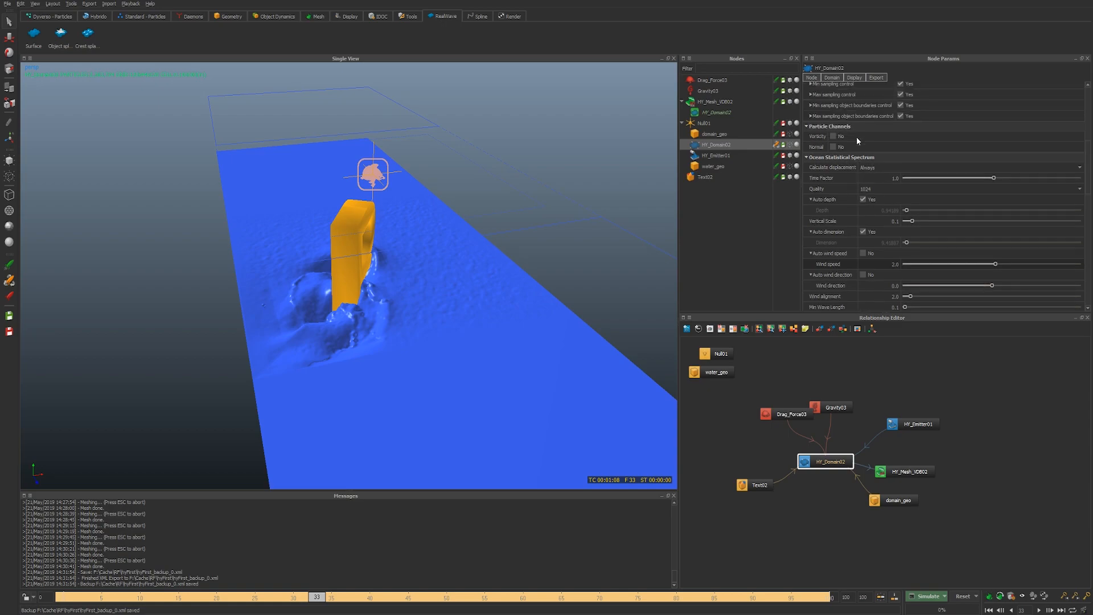
{"action": "left_click", "coordinate": [873, 168]}
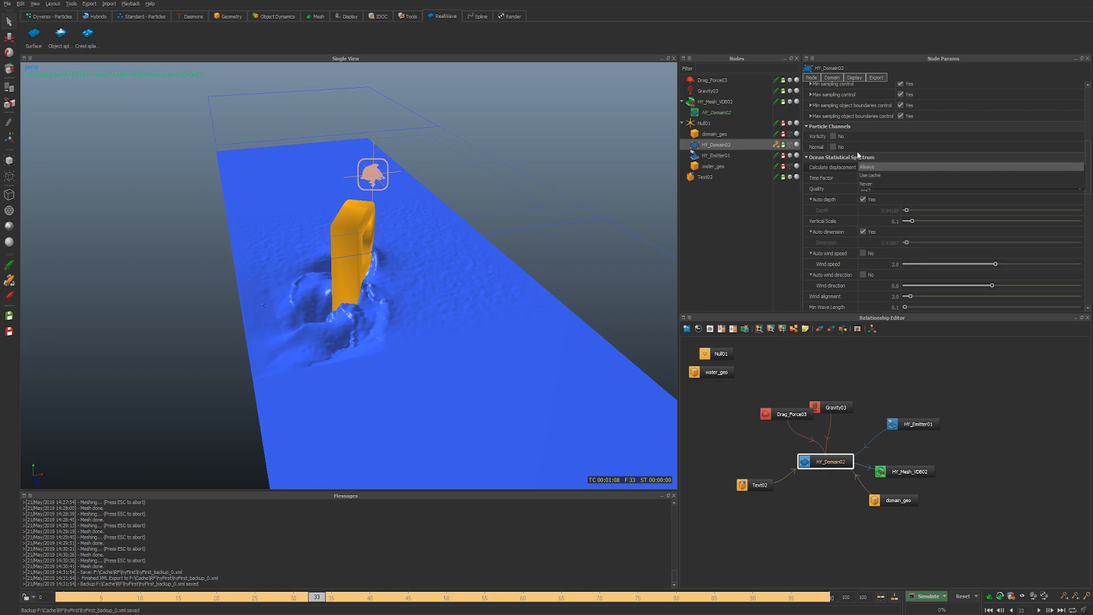
{"action": "left_click", "coordinate": [829, 156]}
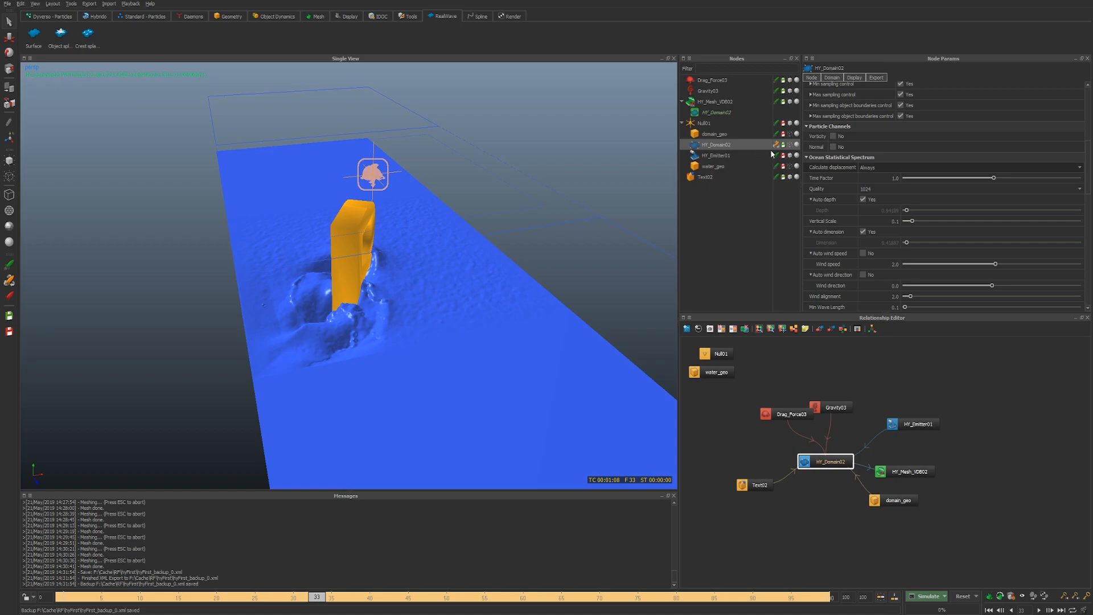
Step: Set HY_Mesh_VDB02's Shader Type to Displacement with Domain as the source and inspect the displaced water surface
{"action": "left_click_drag", "start_coordinate": [535, 228], "coordinate": [516, 217], "text": "alt"}
{"action": "left_click", "coordinate": [726, 103]}
{"action": "scroll", "coordinate": [853, 212], "scroll_direction": "down", "scroll_amount": 5}
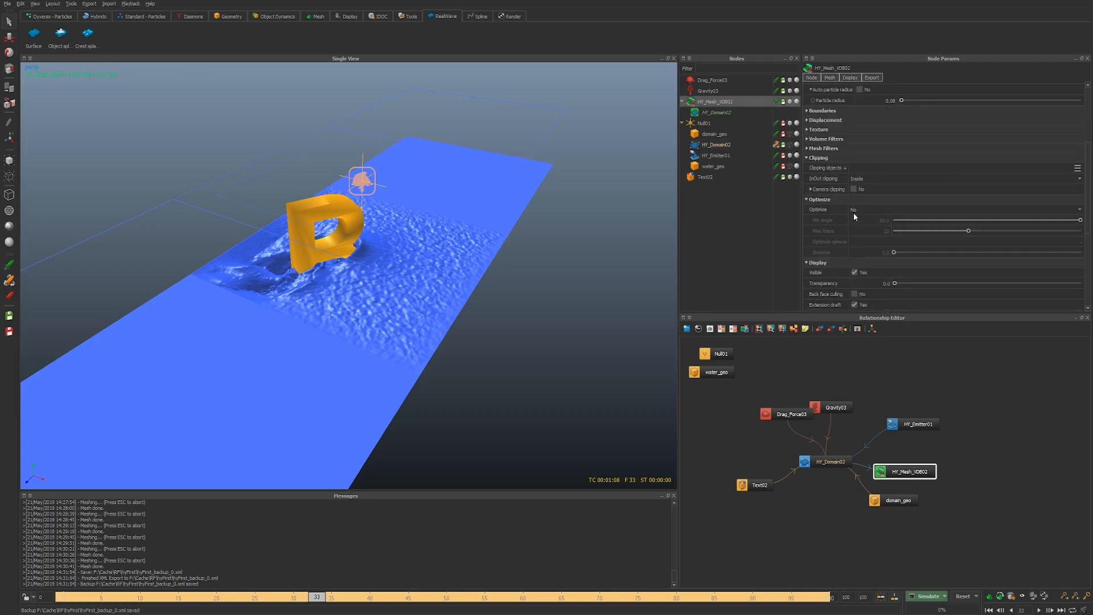
{"action": "left_click", "coordinate": [870, 270]}
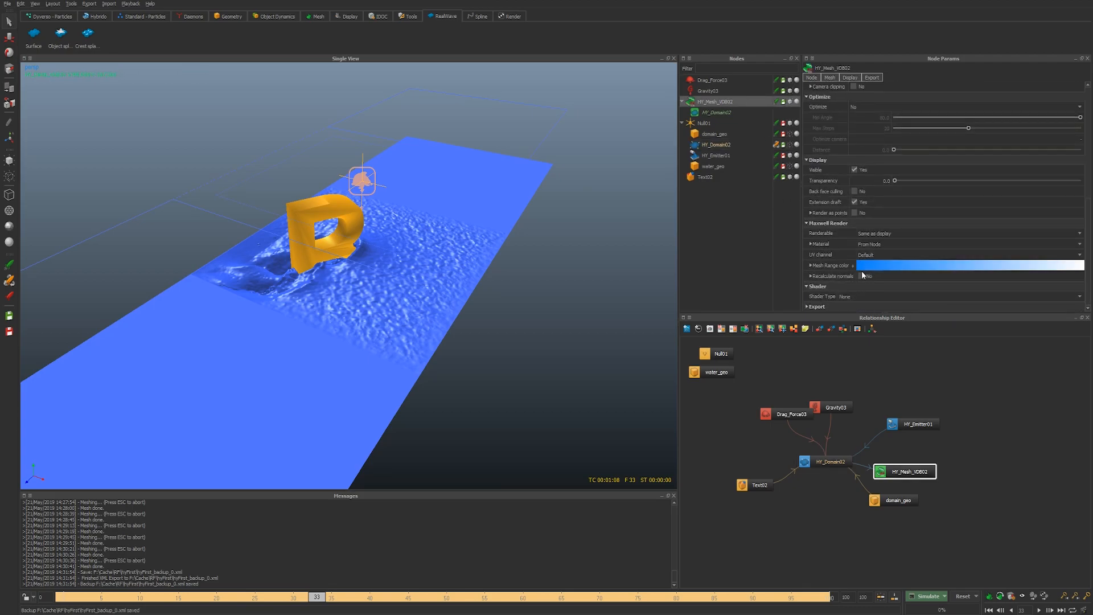
{"action": "left_click", "coordinate": [853, 293]}
{"action": "left_click", "coordinate": [866, 308]}
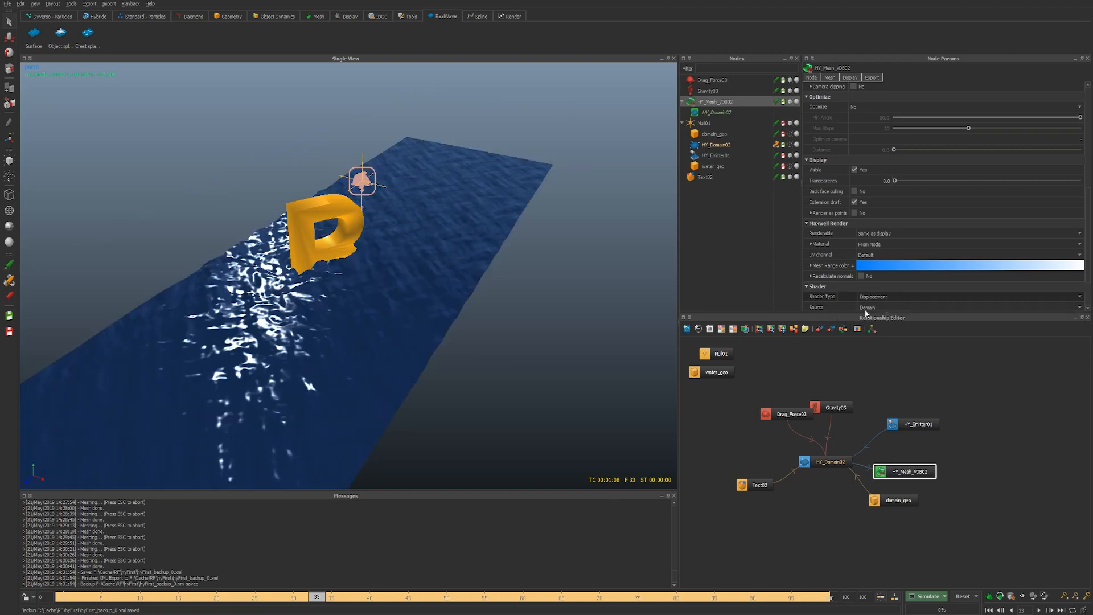
{"action": "left_click_drag", "start_coordinate": [664, 261], "coordinate": [569, 251], "text": "alt"}
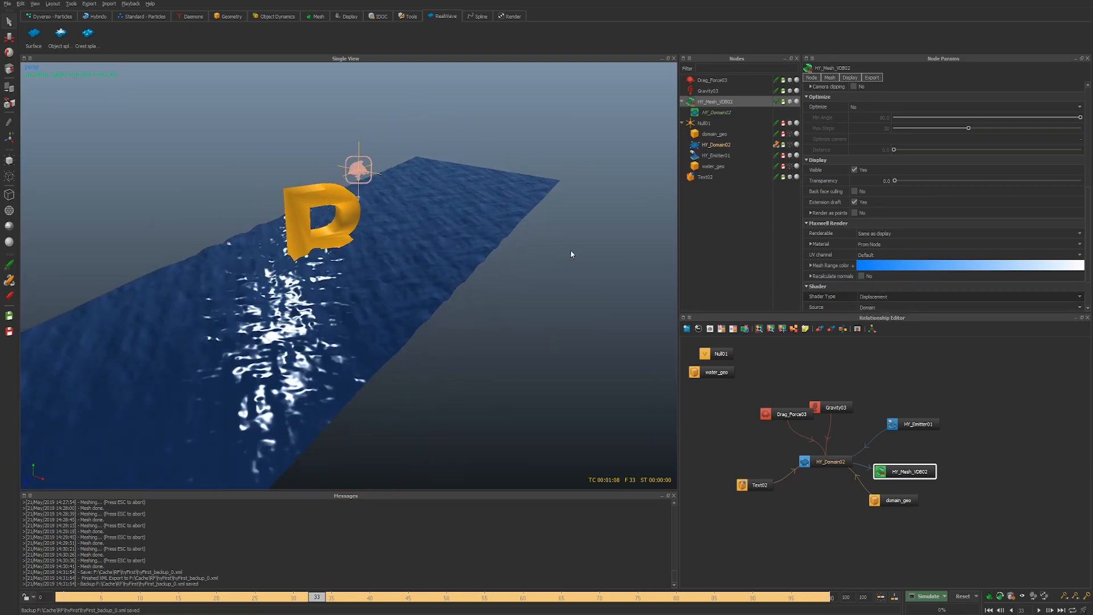
{"action": "right_click_drag", "start_coordinate": [569, 250], "coordinate": [594, 261], "text": "alt"}
{"action": "left_click_drag", "start_coordinate": [593, 261], "coordinate": [560, 262], "text": "alt"}
{"action": "right_click_drag", "start_coordinate": [559, 266], "coordinate": [542, 265], "text": "alt"}
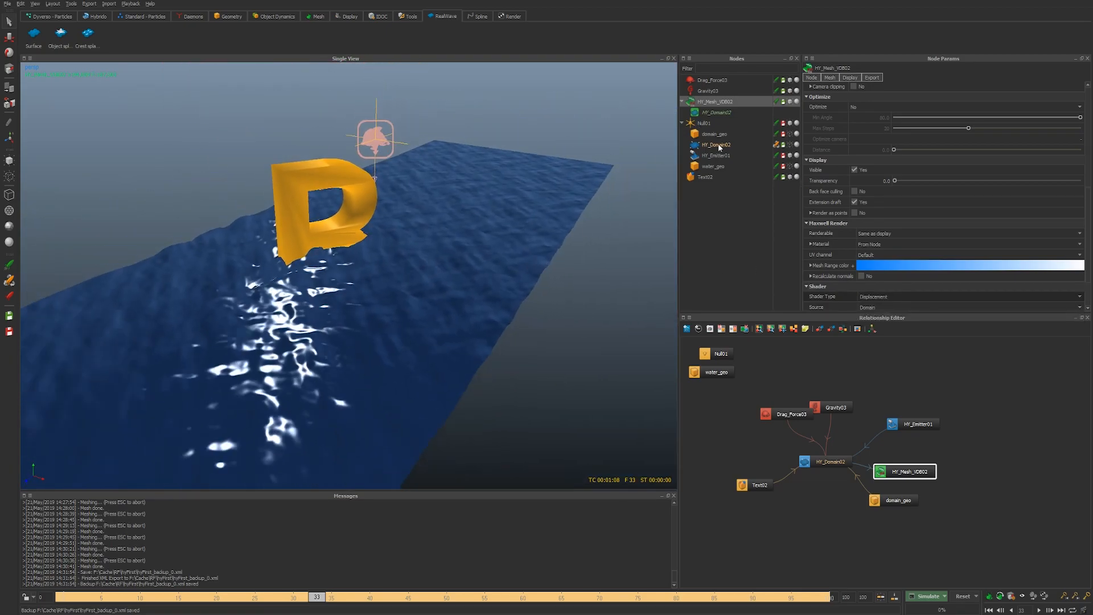
Step: Turn off Auto dimension in HY_Domain02's Ocean Statistical Spectrum and set Dimension to 30
{"action": "left_click", "coordinate": [718, 144]}
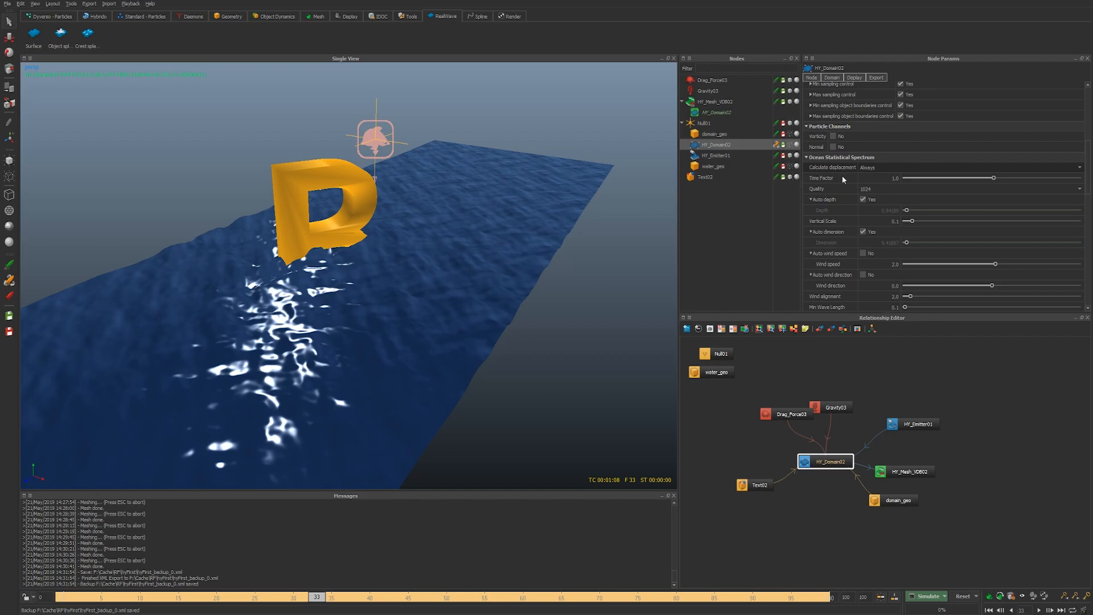
{"action": "left_click_drag", "start_coordinate": [655, 219], "coordinate": [539, 223], "text": "alt"}
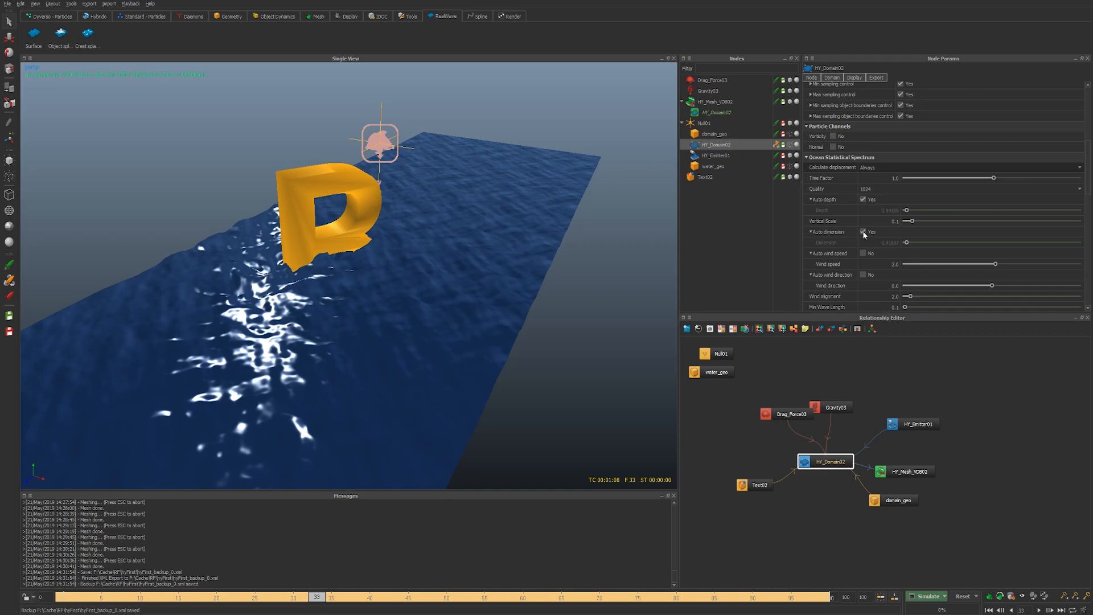
{"action": "left_click_drag", "start_coordinate": [550, 229], "coordinate": [474, 236], "text": "alt"}
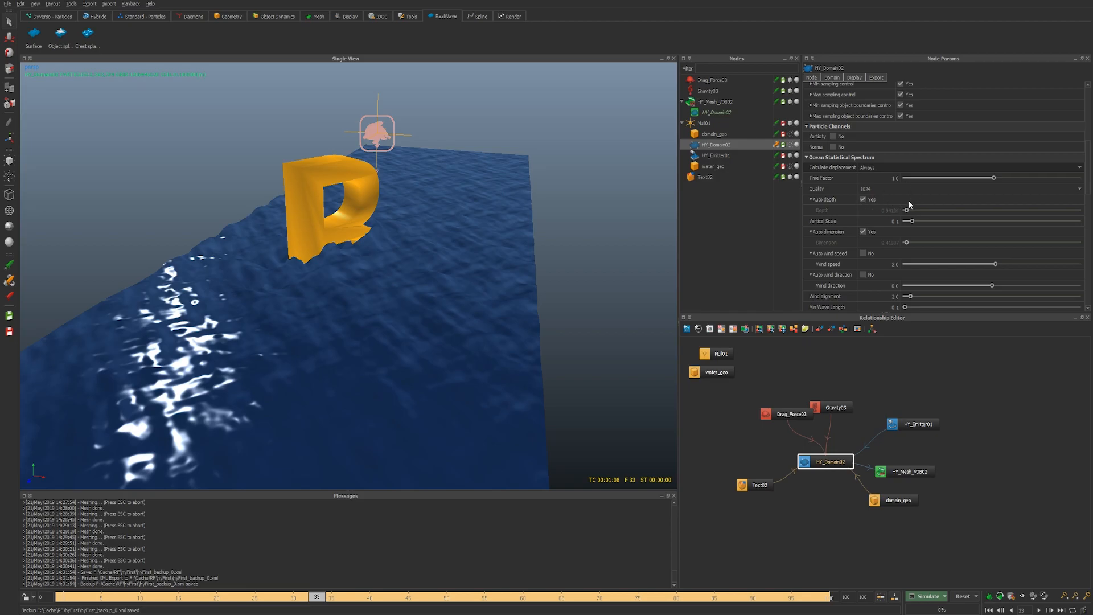
{"action": "left_click", "coordinate": [862, 232]}
{"action": "left_click", "coordinate": [887, 242]}
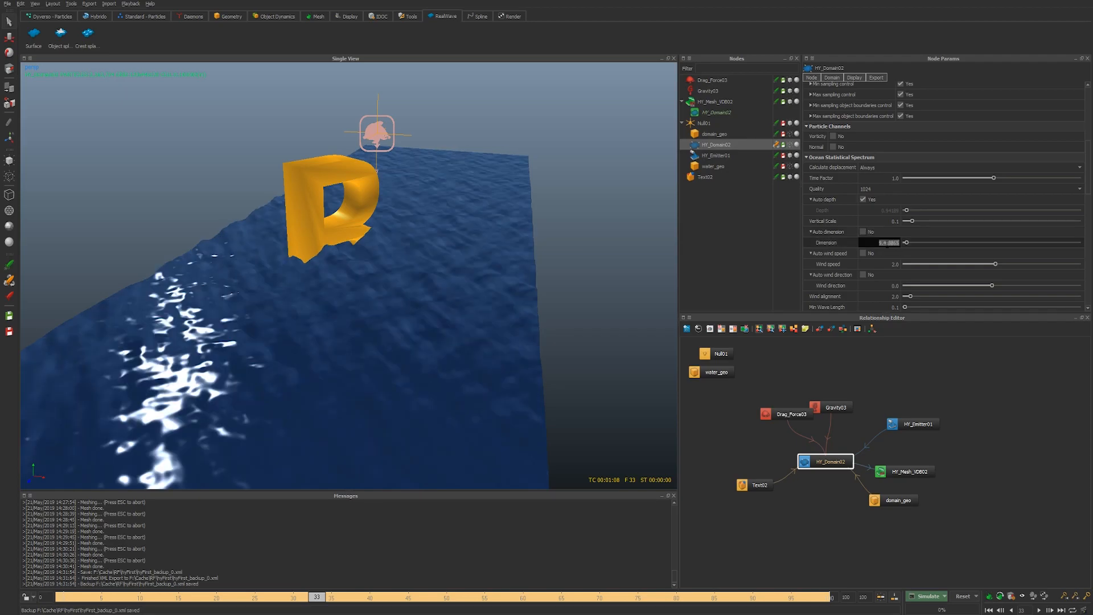
{"action": "type", "text": "30"}
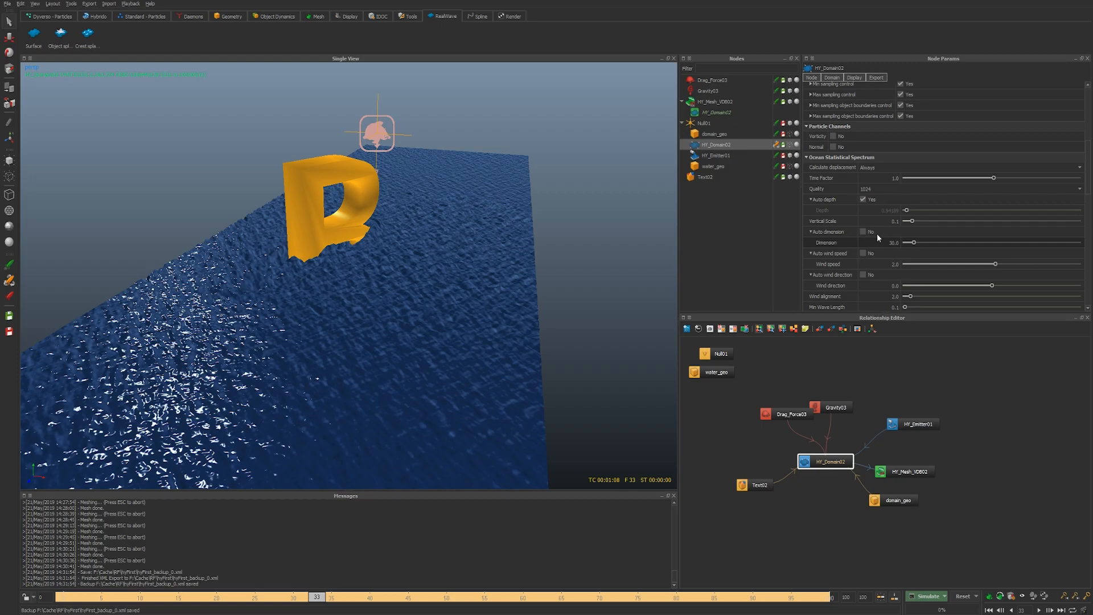
Step: Turn off Auto depth in HY_Domain02's Ocean Statistical Spectrum and set Depth to 45.07
{"action": "left_click", "coordinate": [863, 200]}
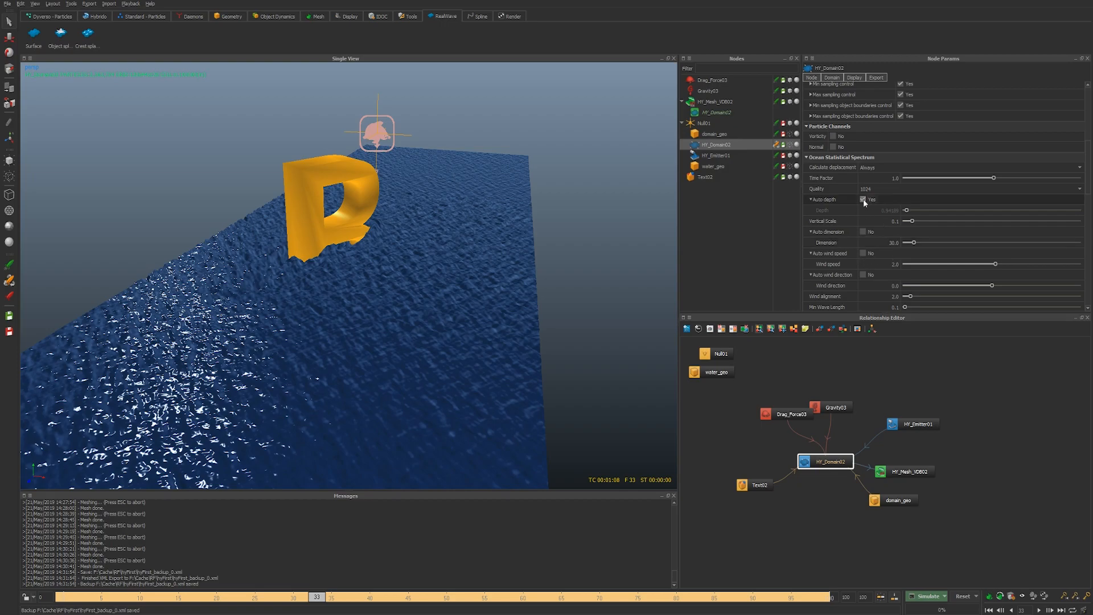
{"action": "left_click", "coordinate": [886, 210]}
{"action": "type", "text": "45.07"}
{"action": "key", "text": "Return"}
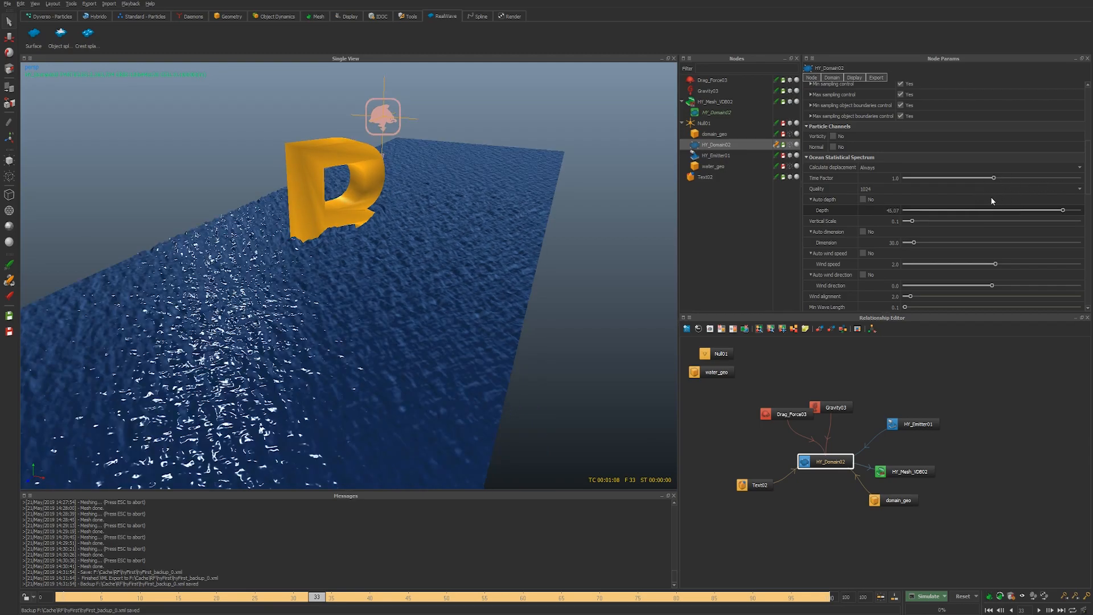
Step: Set Vertical Scale to 0.187 in HY_Domain02's Ocean Statistical Spectrum and inspect the displaced water surface
{"action": "left_click", "coordinate": [907, 221]}
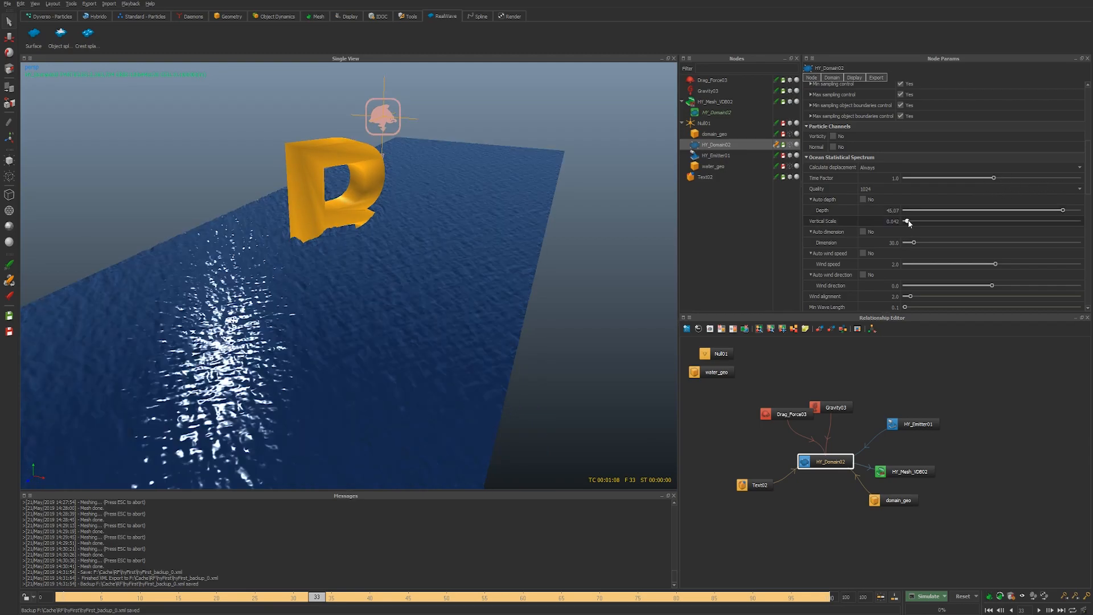
{"action": "left_click", "coordinate": [918, 221]}
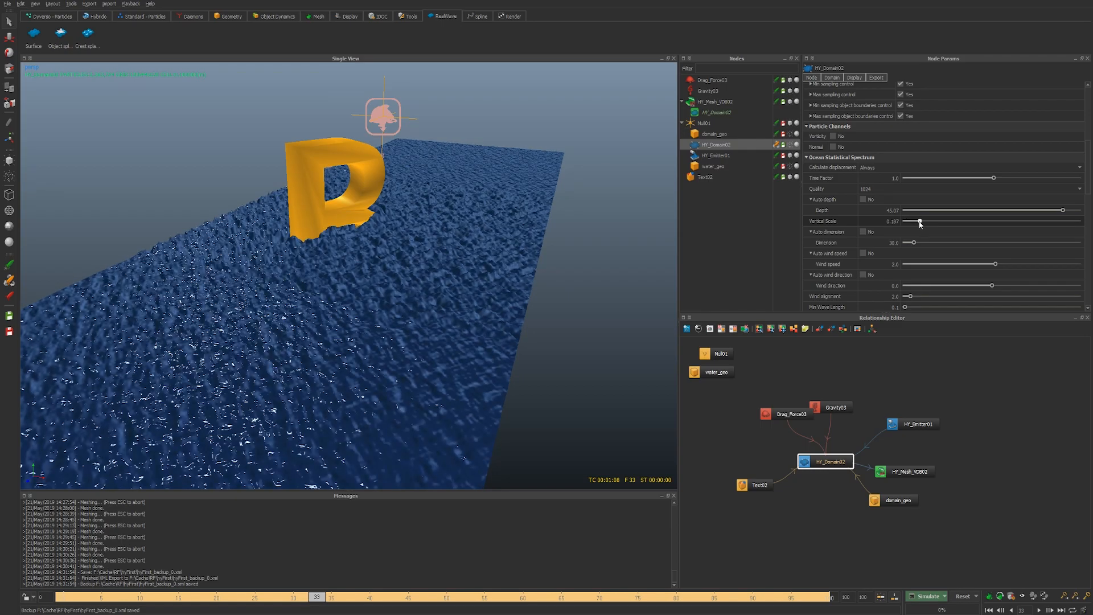
{"action": "left_click_drag", "start_coordinate": [568, 262], "coordinate": [515, 258], "text": "alt"}
{"action": "mouse_move", "coordinate": [514, 258]}
{"action": "right_mouse_down", "text": "alt"}
{"action": "mouse_move", "coordinate": [433, 290]}
{"action": "mouse_move", "coordinate": [510, 276]}
{"action": "right_mouse_up", "text": "alt"}
{"action": "left_click_drag", "start_coordinate": [510, 279], "coordinate": [550, 311], "text": "alt"}
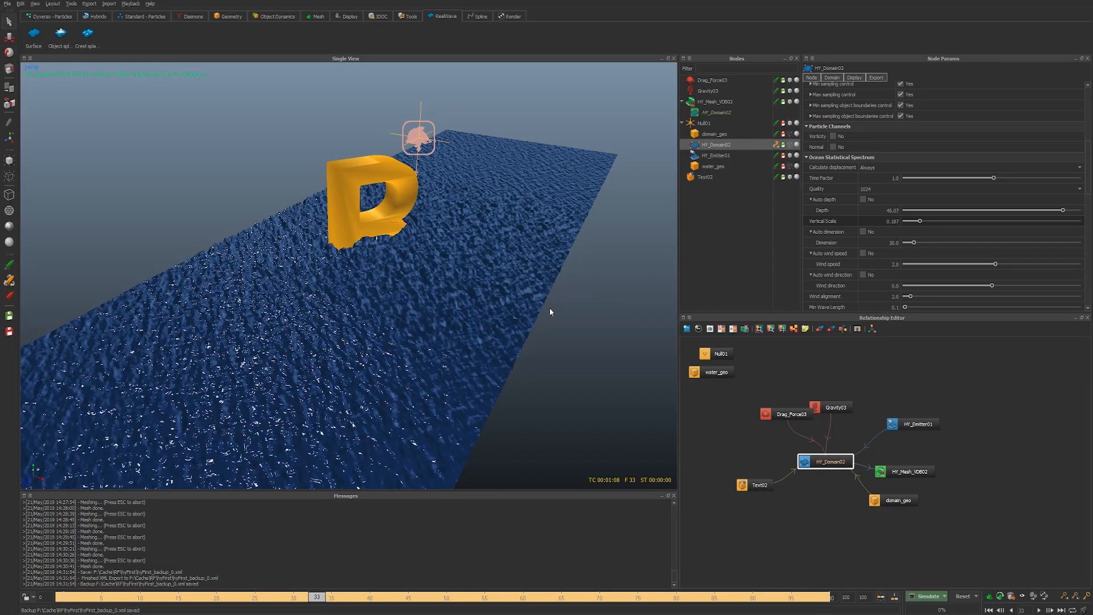
Step: Set Wind alignment and Wind direction to 6.572 in HY_Domain02's Ocean Statistical Spectrum
{"action": "scroll", "coordinate": [822, 267], "scroll_direction": "down", "scroll_amount": 3}
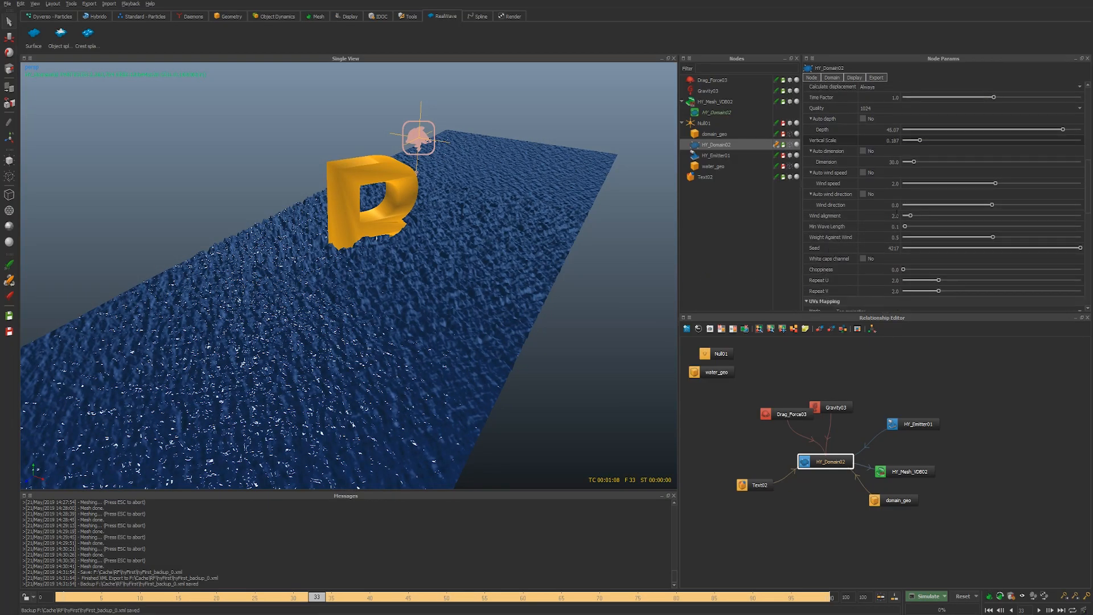
{"action": "left_click_drag", "start_coordinate": [918, 215], "coordinate": [928, 214]}
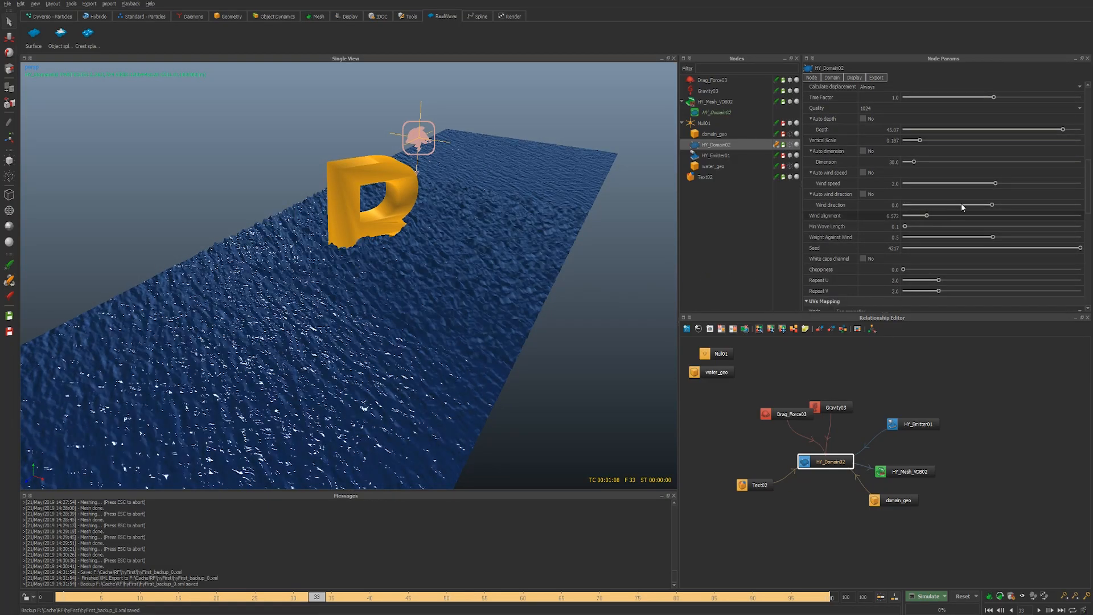
{"action": "left_click", "coordinate": [1004, 205]}
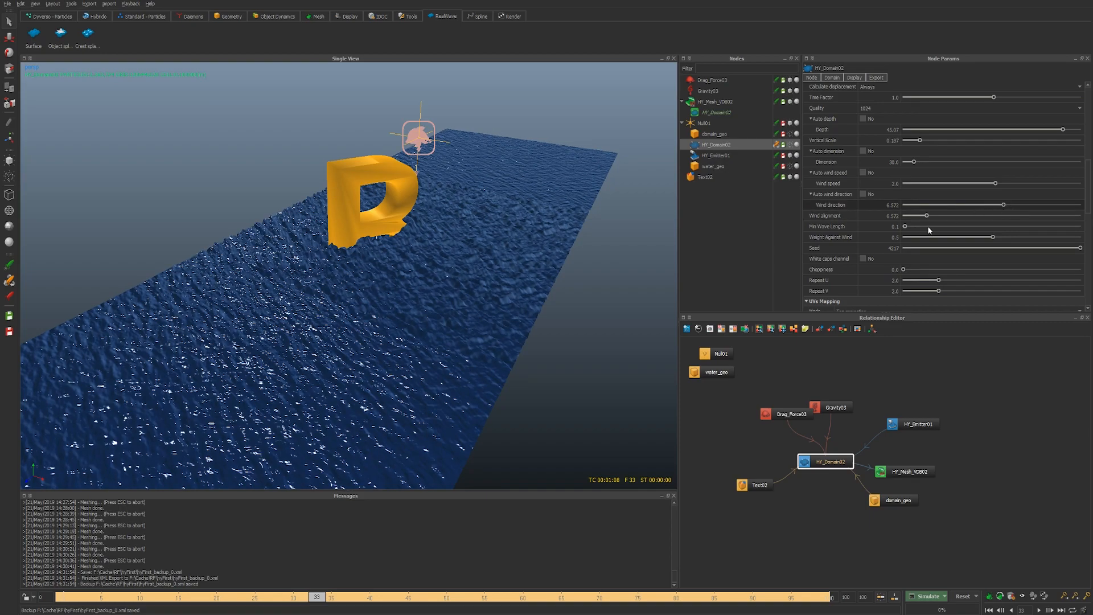
Step: Set Wind speed to 8.46 in HY_Domain02's Ocean Statistical Spectrum and inspect the water from another angle
{"action": "left_click", "coordinate": [1016, 184]}
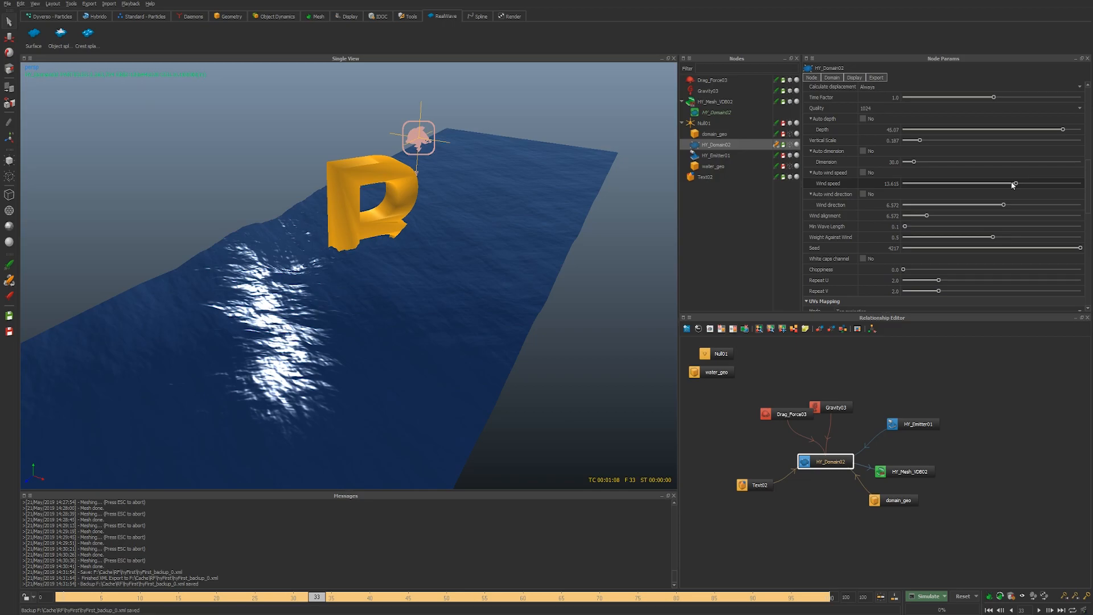
{"action": "left_click", "coordinate": [1007, 184]}
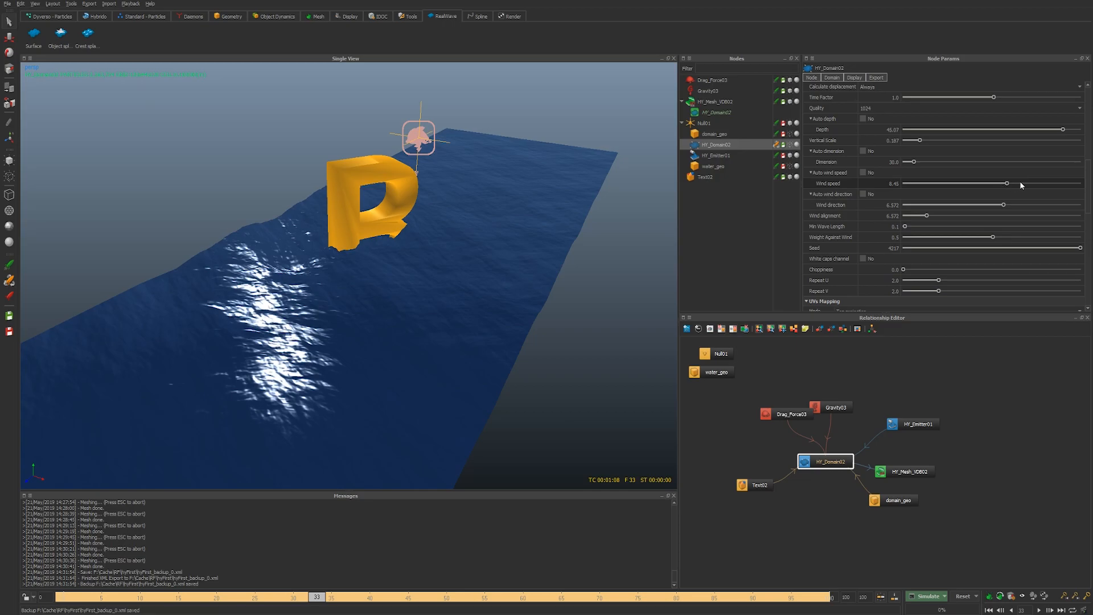
{"action": "left_click_drag", "start_coordinate": [491, 234], "coordinate": [519, 236], "text": "alt"}
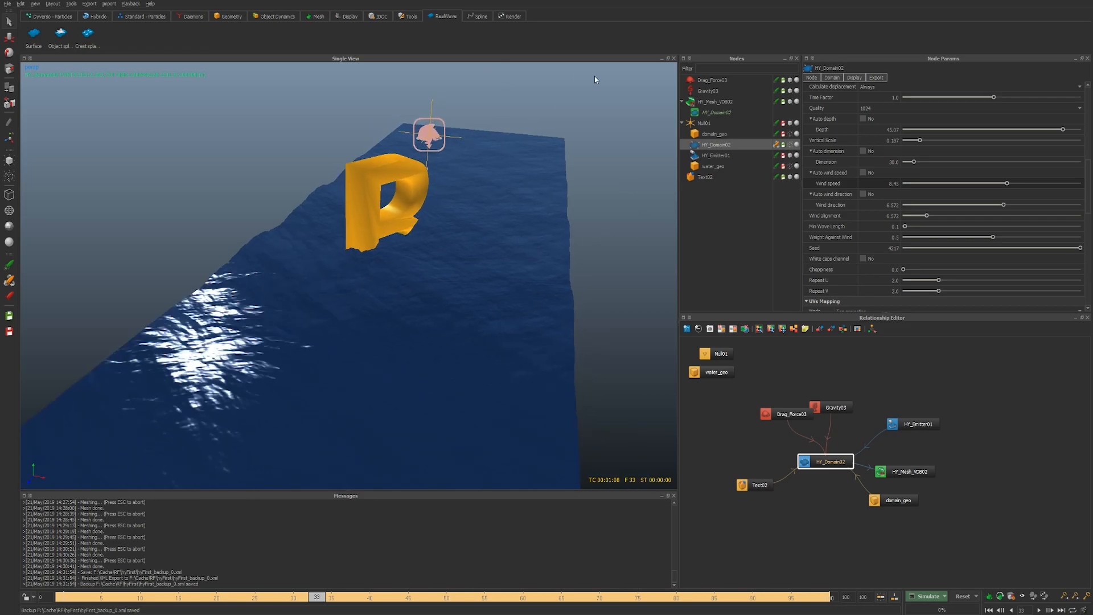
{"action": "scroll", "coordinate": [874, 162], "scroll_direction": "up", "scroll_amount": 2}
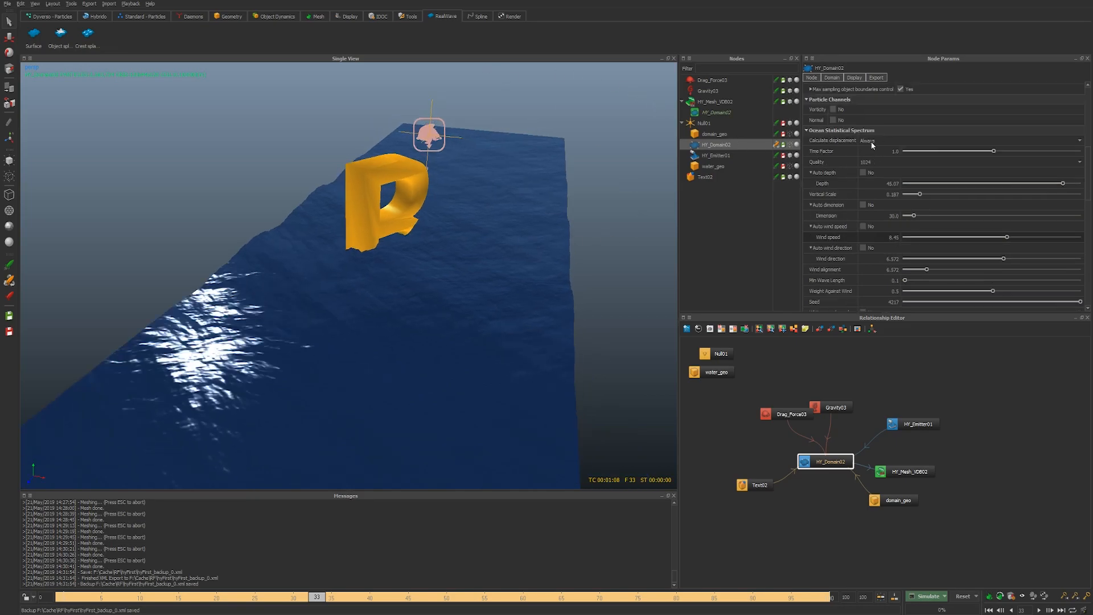
Step: Add a RealWave surface to the scene and scale it up uniformly around the text object
{"action": "left_click", "coordinate": [34, 40]}
{"action": "left_click_drag", "start_coordinate": [527, 169], "coordinate": [489, 179], "text": "alt"}
{"action": "key", "text": "r"}
{"action": "left_click_drag", "start_coordinate": [417, 184], "coordinate": [445, 189]}
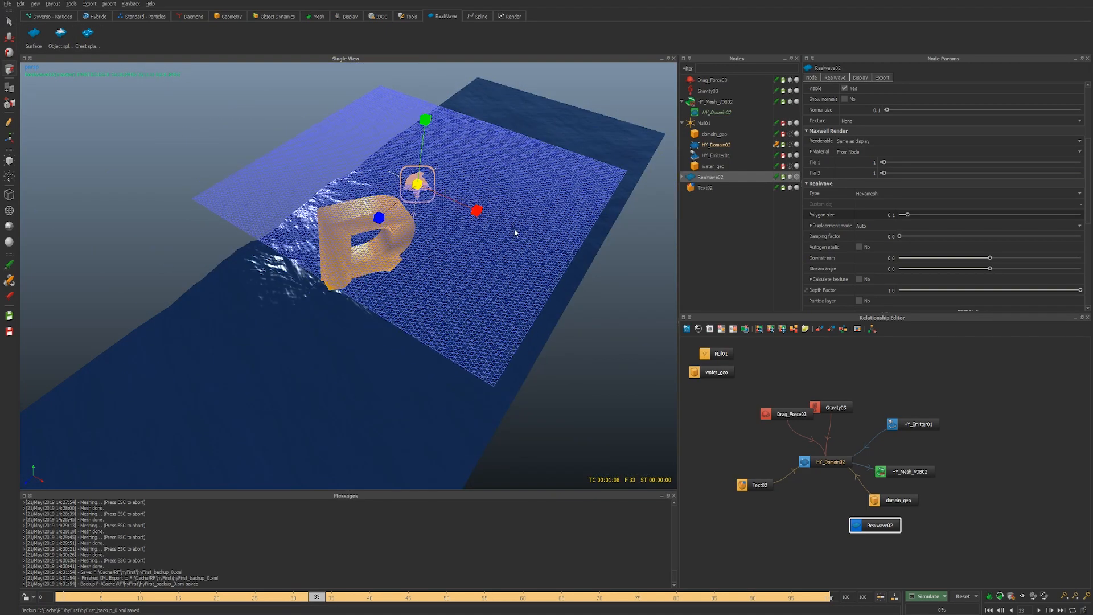
{"action": "left_click_drag", "start_coordinate": [513, 231], "coordinate": [488, 234], "text": "alt"}
{"action": "middle_click_drag", "start_coordinate": [488, 234], "coordinate": [444, 262], "text": "alt"}
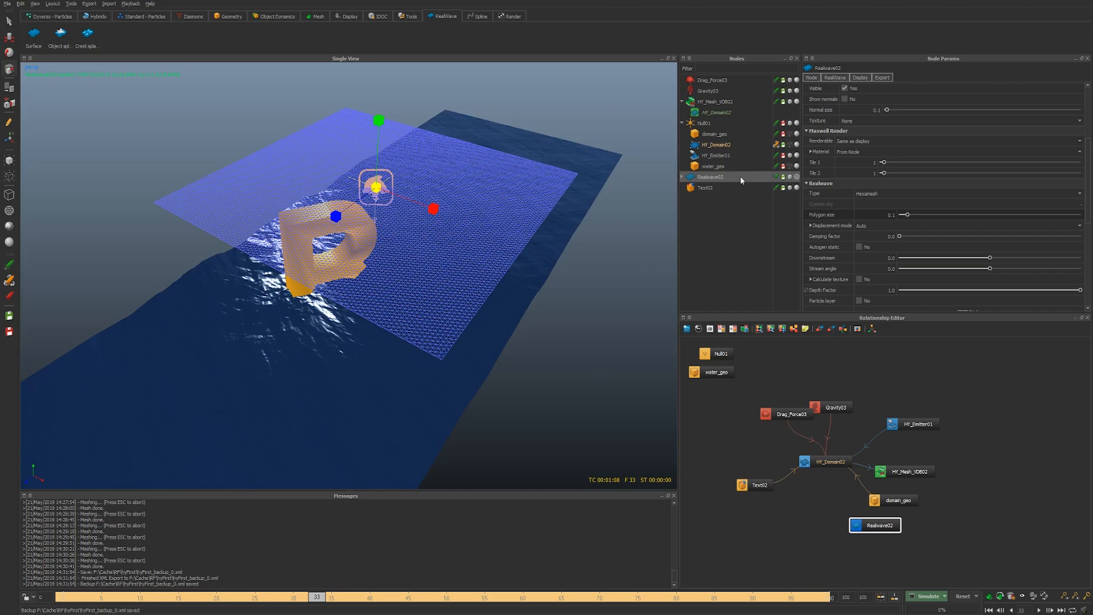
Step: Disable HY_Domain02 and HY_Mesh_VDB02, hide Text02, and reset the scene to frame 0
{"action": "left_click", "coordinate": [776, 145]}
{"action": "left_click", "coordinate": [776, 102]}
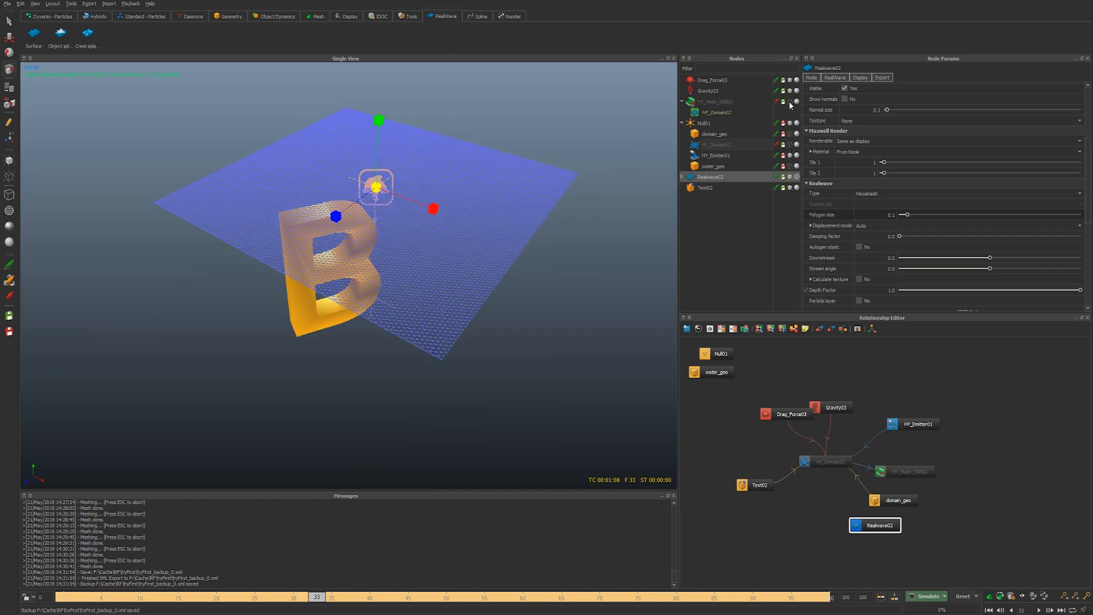
{"action": "left_click", "coordinate": [790, 189]}
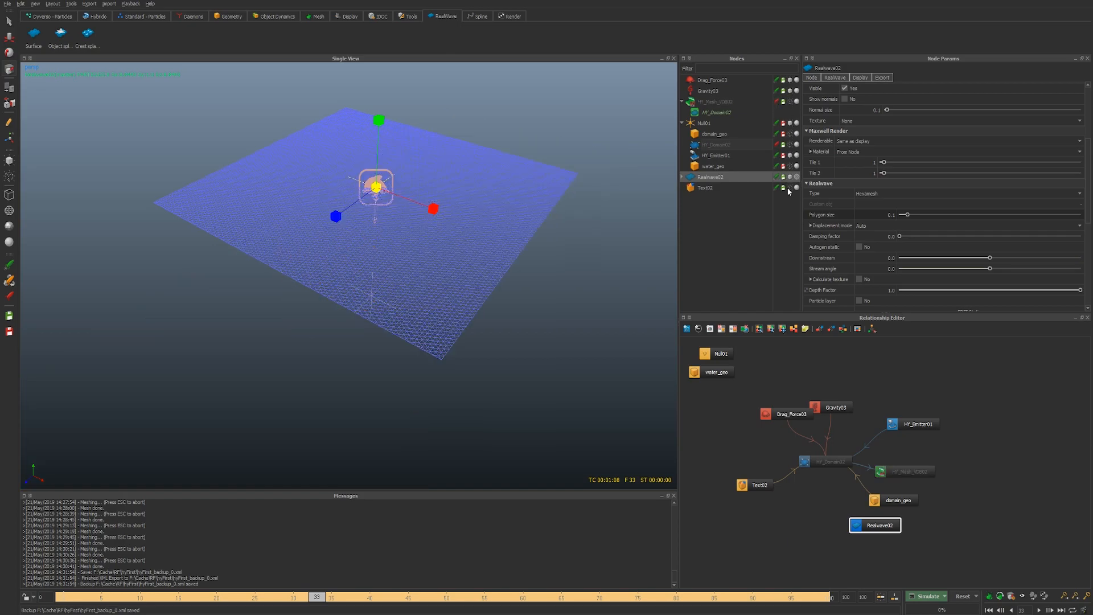
{"action": "left_click_drag", "start_coordinate": [465, 210], "coordinate": [492, 258], "text": "alt"}
{"action": "key", "text": "ctrl+r"}
{"action": "left_click_drag", "start_coordinate": [435, 324], "coordinate": [447, 347], "text": "alt"}
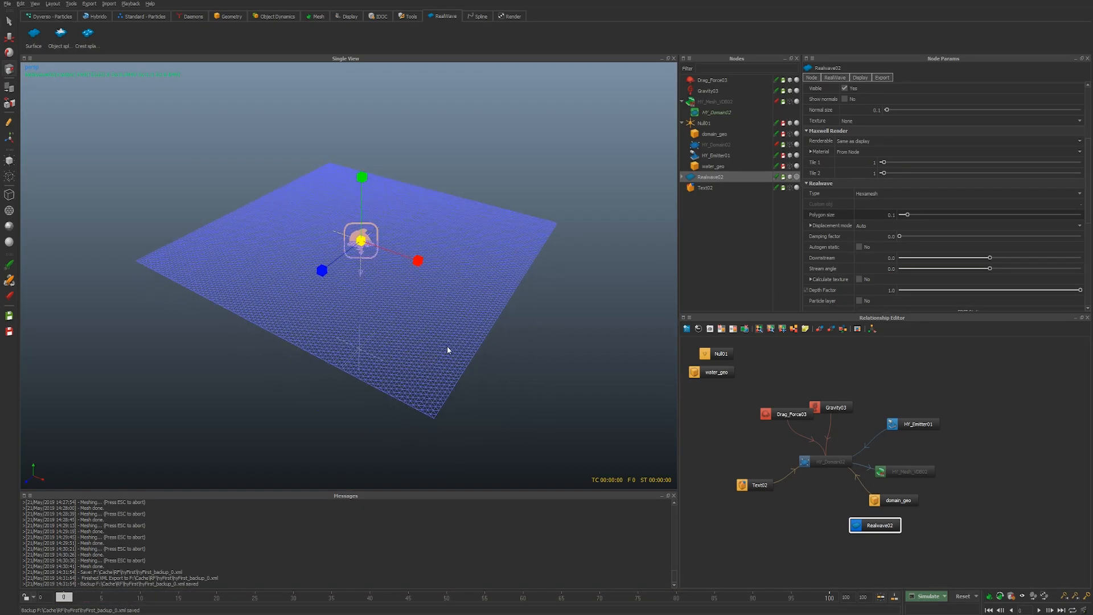
Step: Add an Ocean Statistical Spectrum wave to Realwave02
{"action": "left_click", "coordinate": [683, 177]}
{"action": "right_click", "coordinate": [726, 175]}
{"action": "mouse_move", "coordinate": [753, 222]}
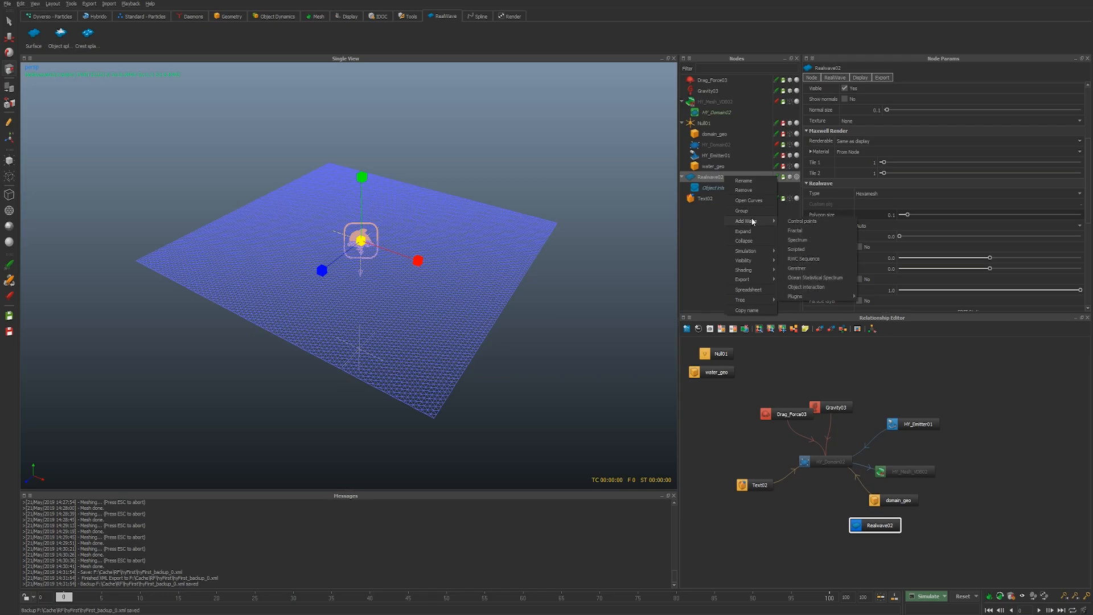
{"action": "left_click", "coordinate": [826, 278]}
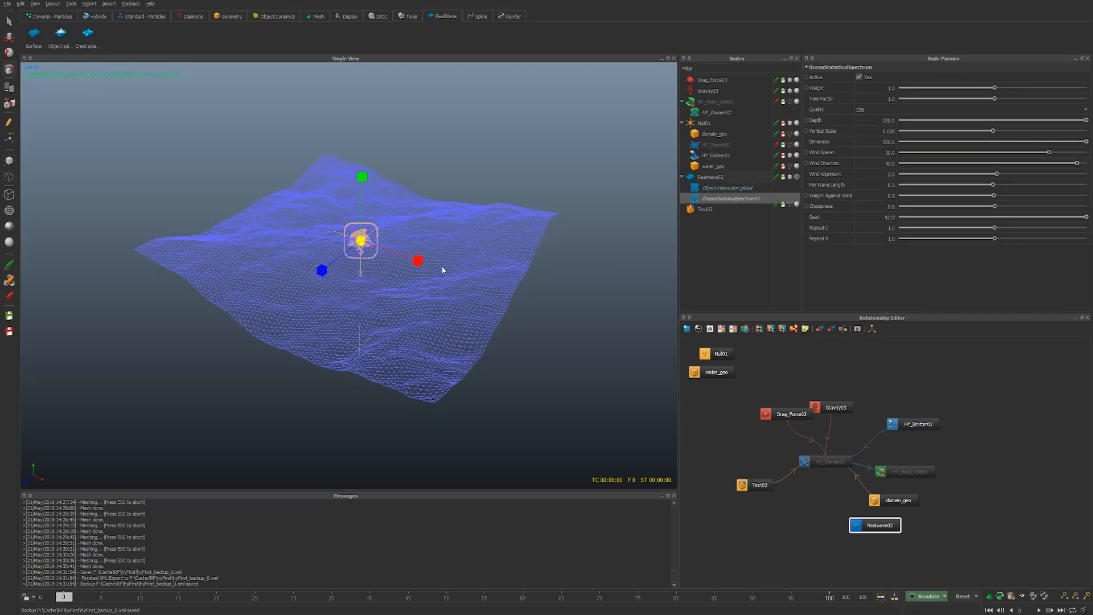
Step: Display the RealWave surface shaded instead of as wireframe and inspect its waves up close and from afar
{"action": "key", "text": "0"}
{"action": "middle_click_drag", "start_coordinate": [406, 260], "coordinate": [426, 290], "text": "alt"}
{"action": "scroll", "coordinate": [426, 291], "scroll_direction": "up", "scroll_amount": 3}
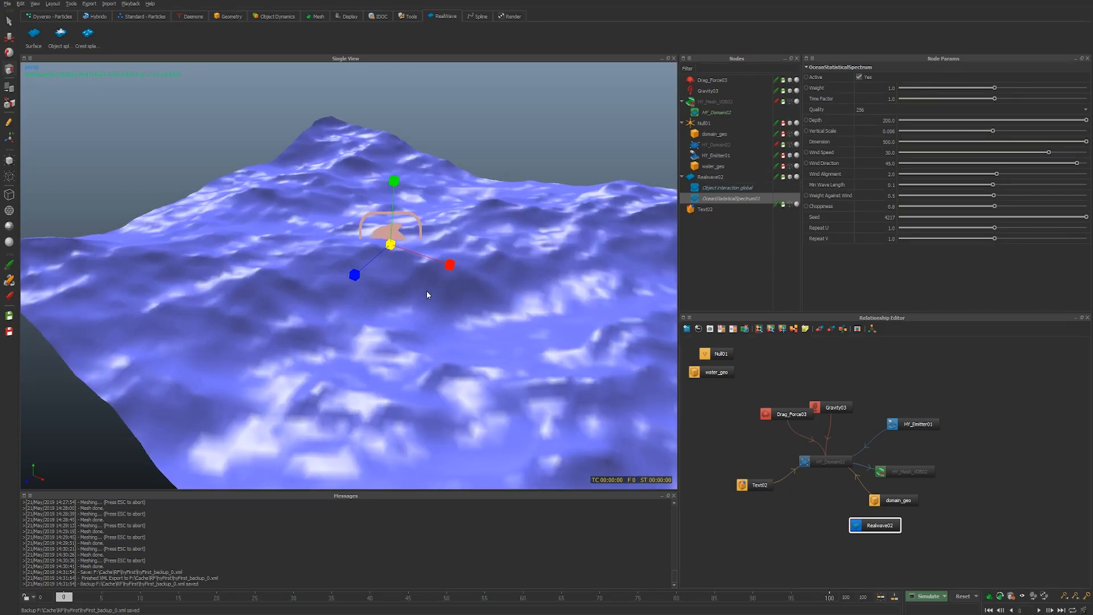
{"action": "left_click_drag", "start_coordinate": [426, 290], "coordinate": [462, 295], "text": "alt"}
{"action": "scroll", "coordinate": [426, 296], "scroll_direction": "down", "scroll_amount": 5}
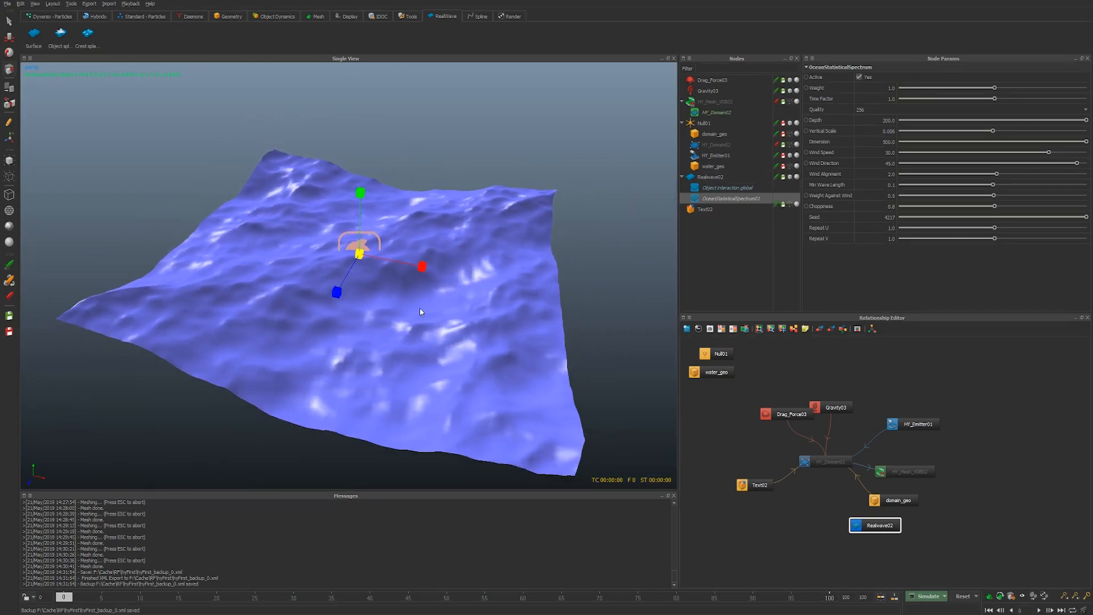
{"action": "scroll", "coordinate": [421, 310], "scroll_direction": "down", "scroll_amount": 2}
Step: Set the RealWave spectrum's Quality to 512 and Realwave02's Polygon size to 0.05
{"action": "left_click", "coordinate": [876, 107]}
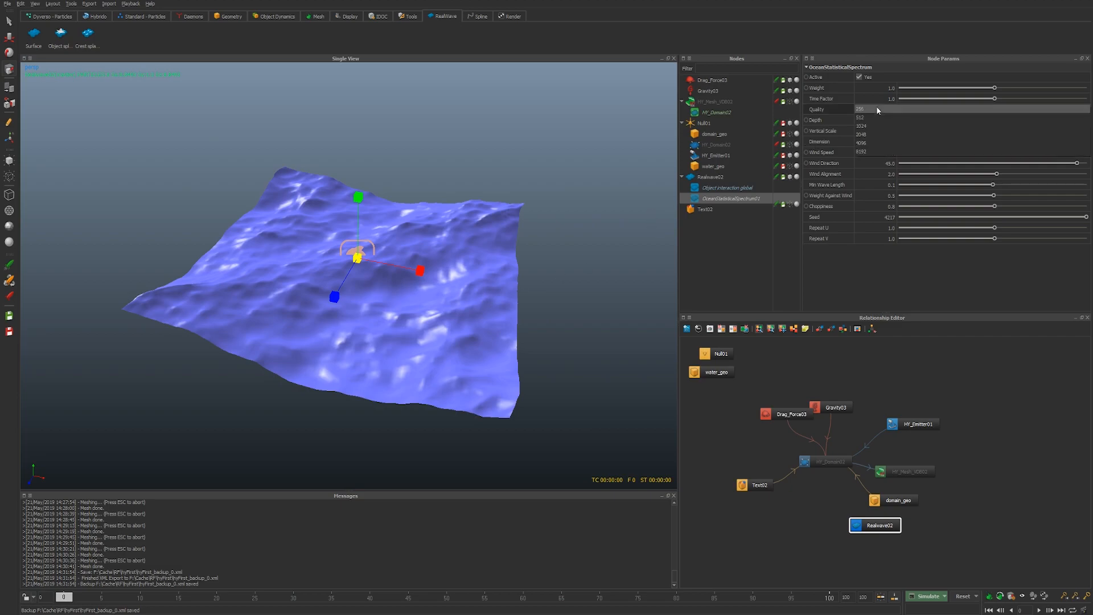
{"action": "left_click", "coordinate": [868, 118]}
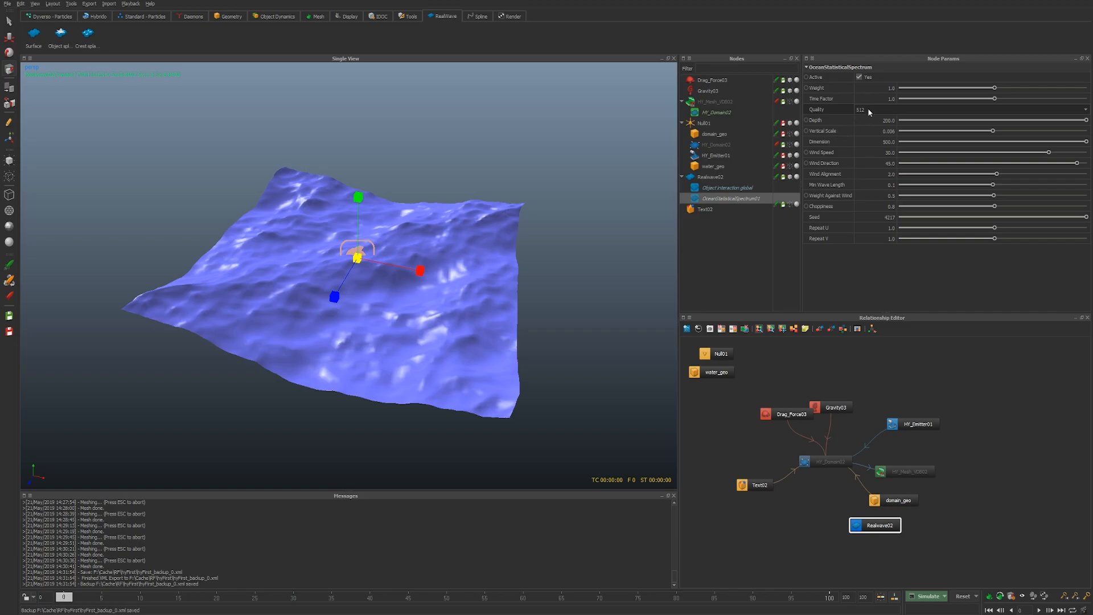
{"action": "left_click", "coordinate": [728, 179]}
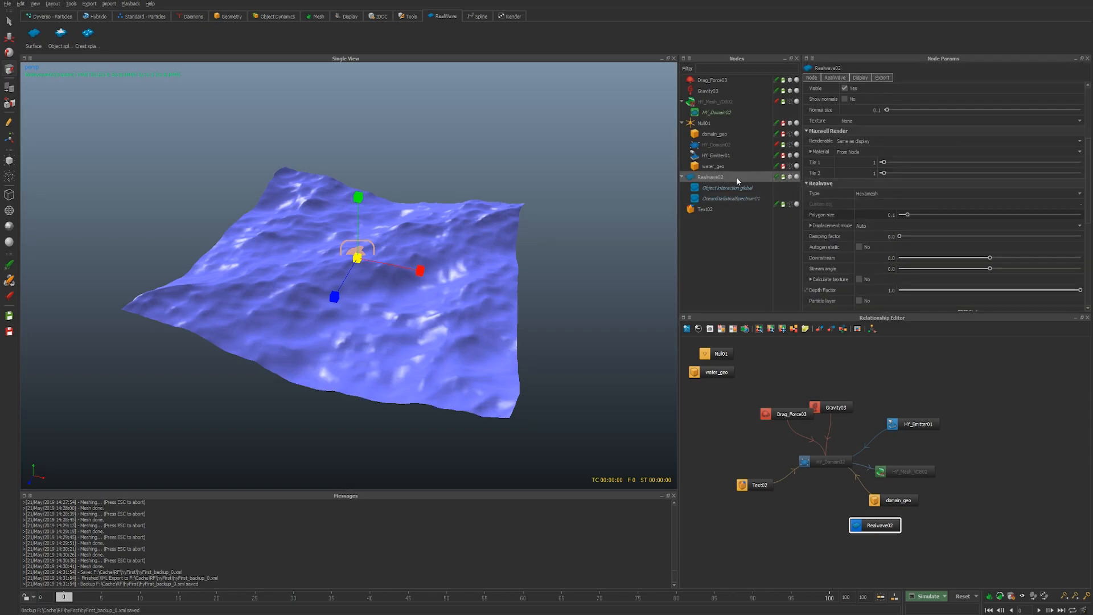
{"action": "left_click", "coordinate": [879, 216]}
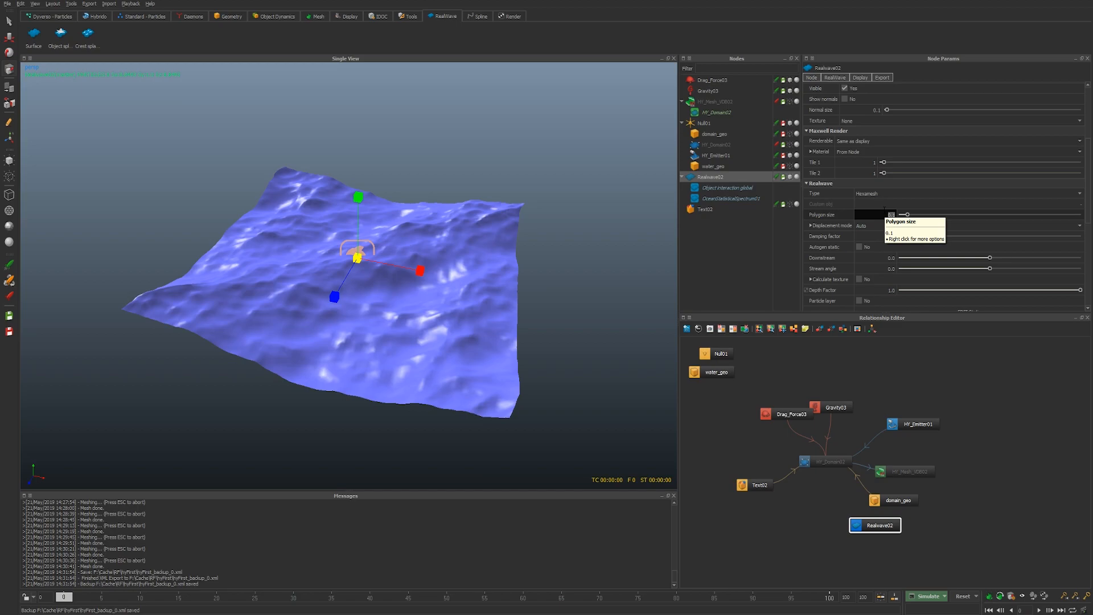
{"action": "type", "text": "0.05"}
{"action": "key", "text": "Return"}
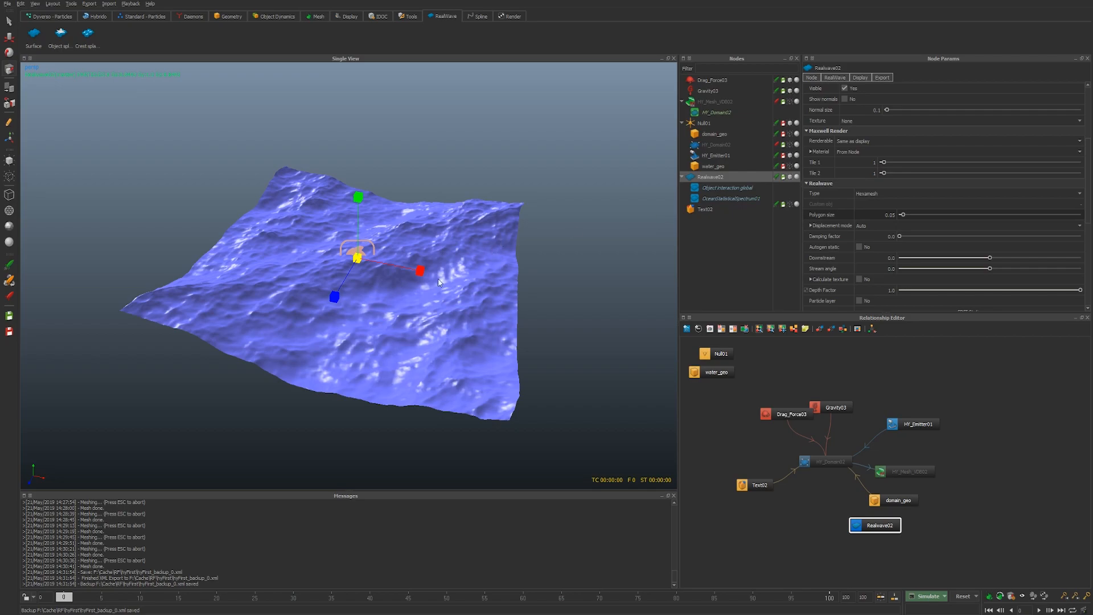
{"action": "scroll", "coordinate": [426, 309], "scroll_direction": "up", "scroll_amount": 5}
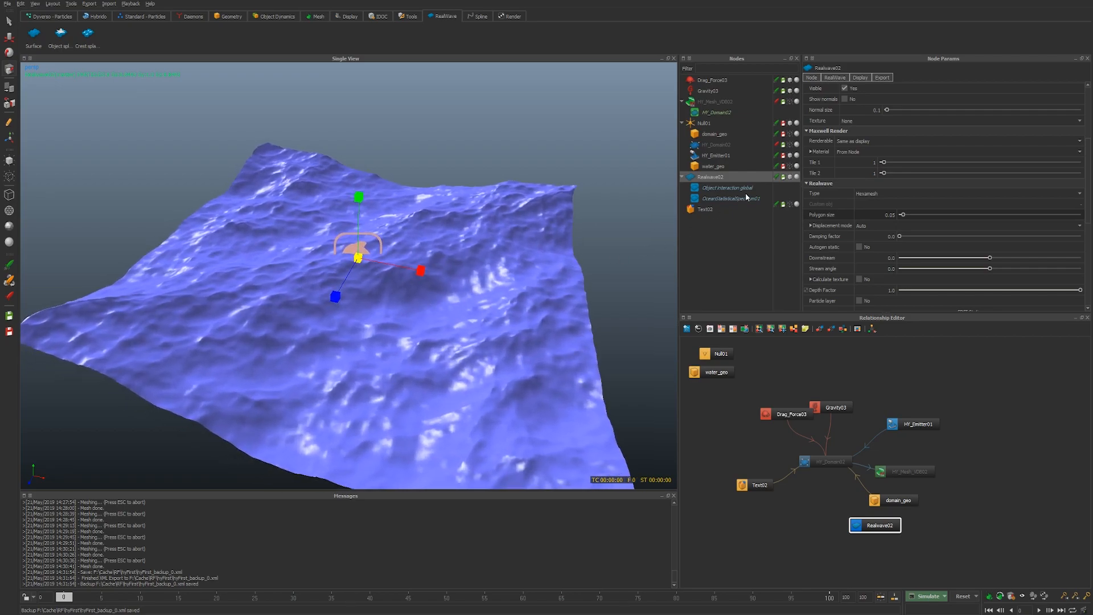
Step: Set Depth to 50 in the RealWave's Ocean Statistical Spectrum
{"action": "left_click", "coordinate": [755, 199]}
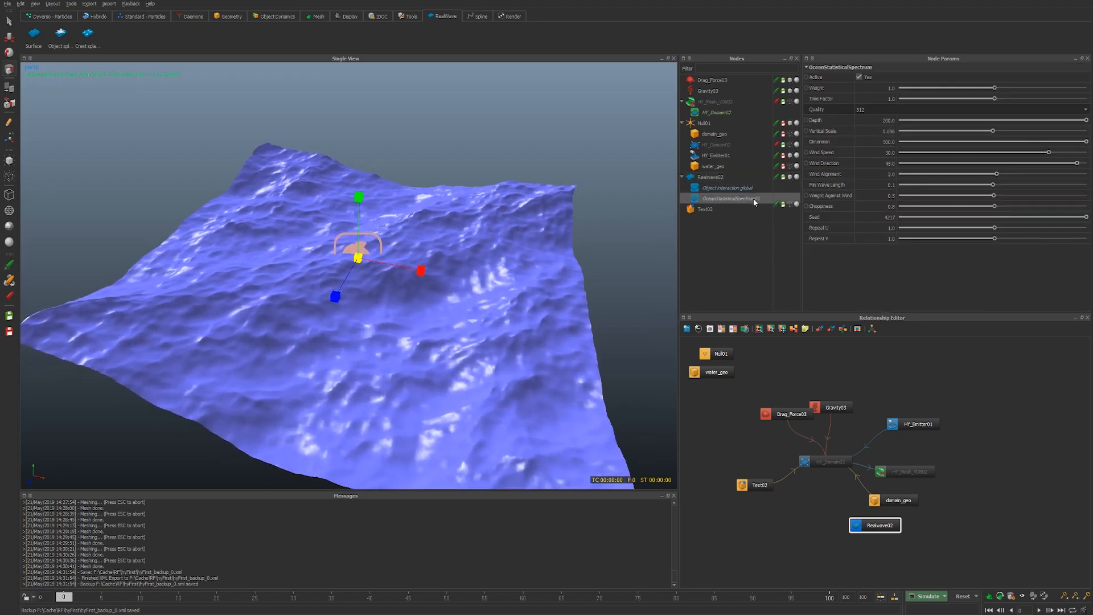
{"action": "double_click", "coordinate": [885, 119]}
{"action": "type", "text": "50"}
{"action": "key", "text": "Return"}
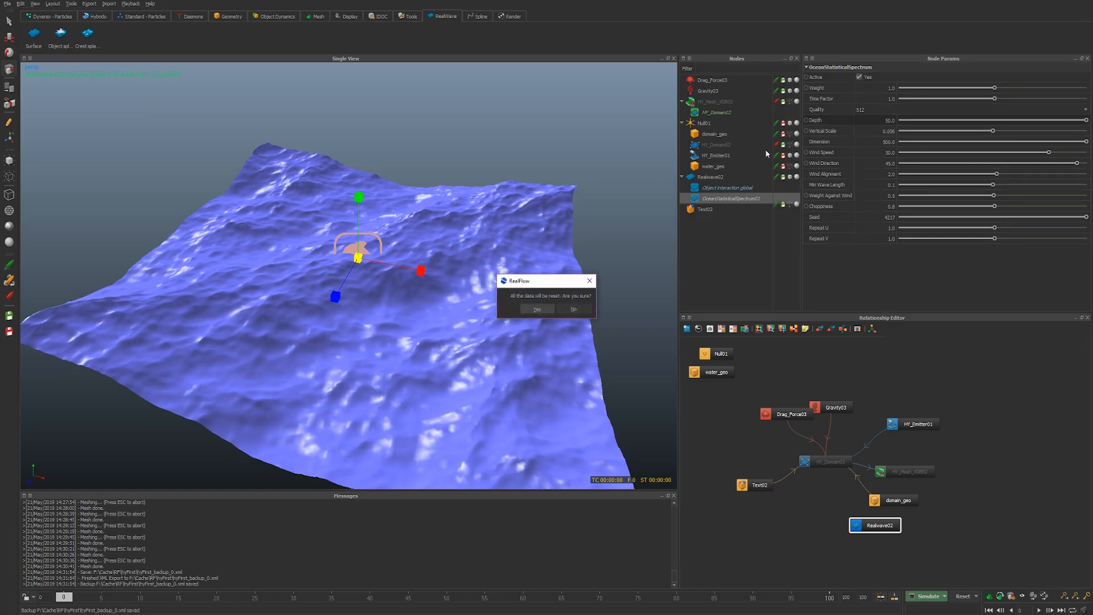
Step: Try a Dimension of 250 for the RealWave's Ocean Statistical Spectrum, and settle on 300
{"action": "double_click", "coordinate": [884, 140]}
{"action": "type", "text": "250"}
{"action": "key", "text": "Return"}
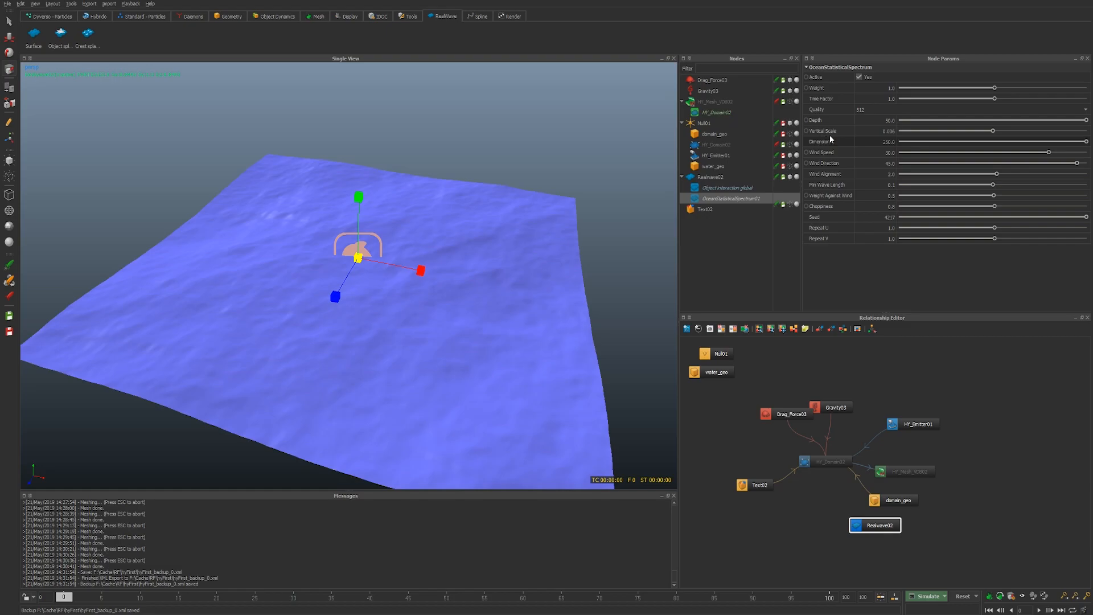
{"action": "double_click", "coordinate": [871, 140]}
{"action": "type", "text": "300"}
{"action": "key", "text": "Return"}
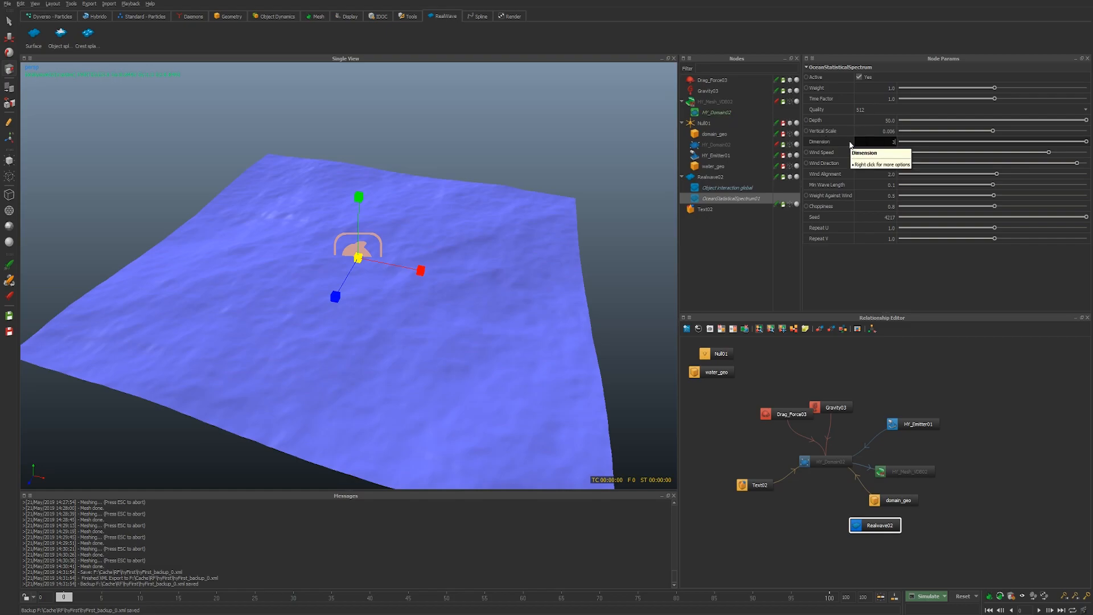
Step: Reset the scene and start simulating the RealWave ocean surface
{"action": "mouse_move", "coordinate": [568, 257]}
{"action": "left_mouse_down", "text": "alt"}
{"action": "mouse_move", "coordinate": [545, 254]}
{"action": "mouse_move", "coordinate": [593, 250]}
{"action": "mouse_move", "coordinate": [551, 250]}
{"action": "left_mouse_up", "text": "alt"}
{"action": "key", "text": "alt+a"}
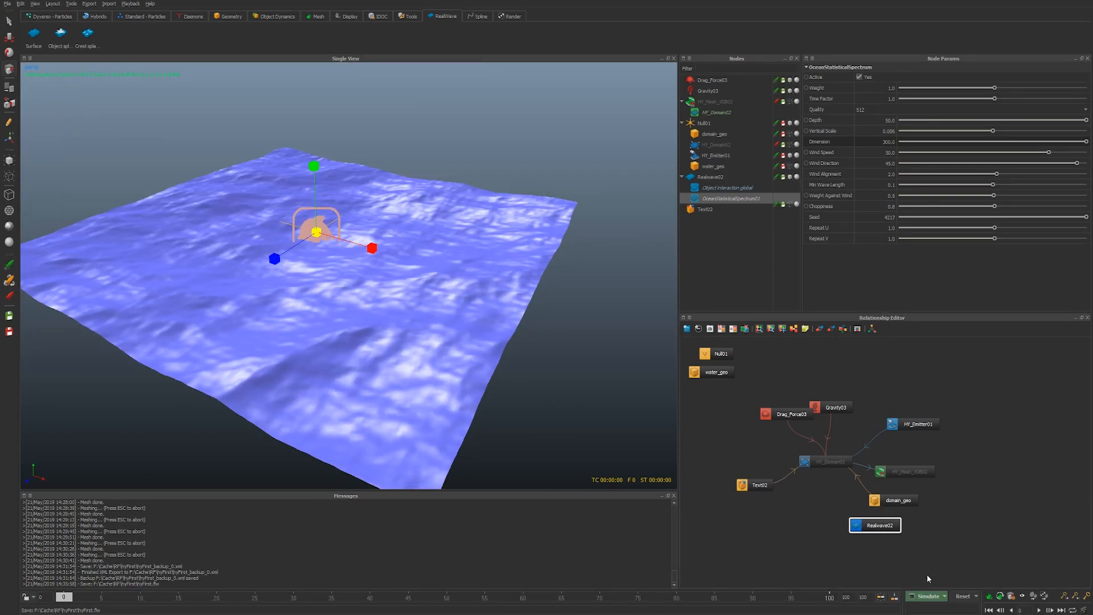
{"action": "left_click", "coordinate": [943, 599]}
{"action": "left_click", "coordinate": [941, 608]}
{"action": "key", "text": "ctrl+r"}
{"action": "key", "text": "Return"}
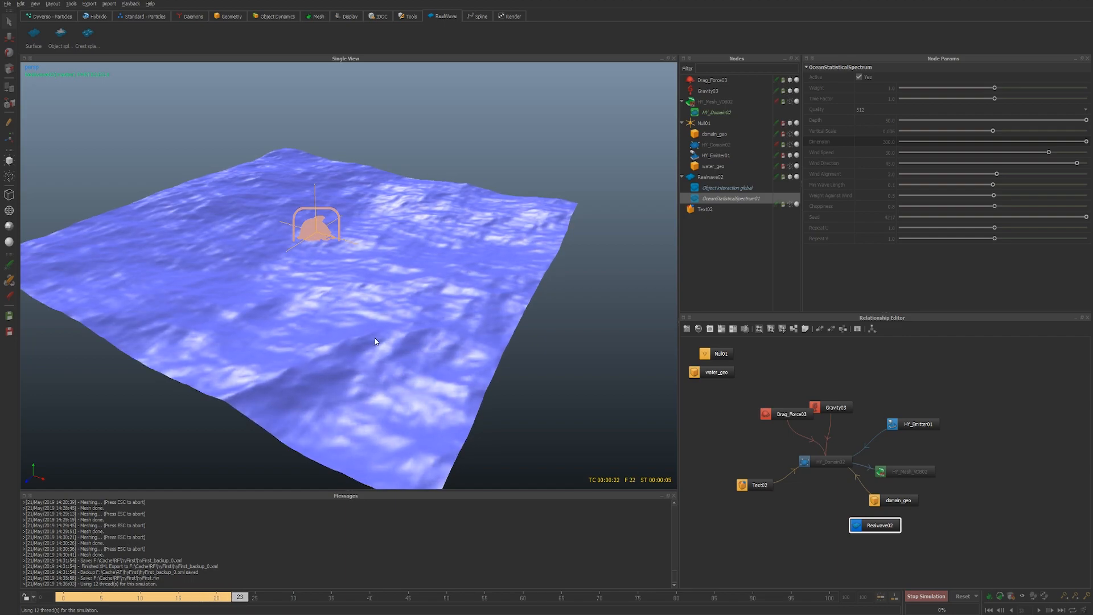
Step: Watch the simulated ocean waves from several angles and stop the simulation
{"action": "scroll", "coordinate": [392, 351], "scroll_direction": "up", "scroll_amount": 3}
{"action": "left_click_drag", "start_coordinate": [392, 349], "coordinate": [381, 338], "text": "alt"}
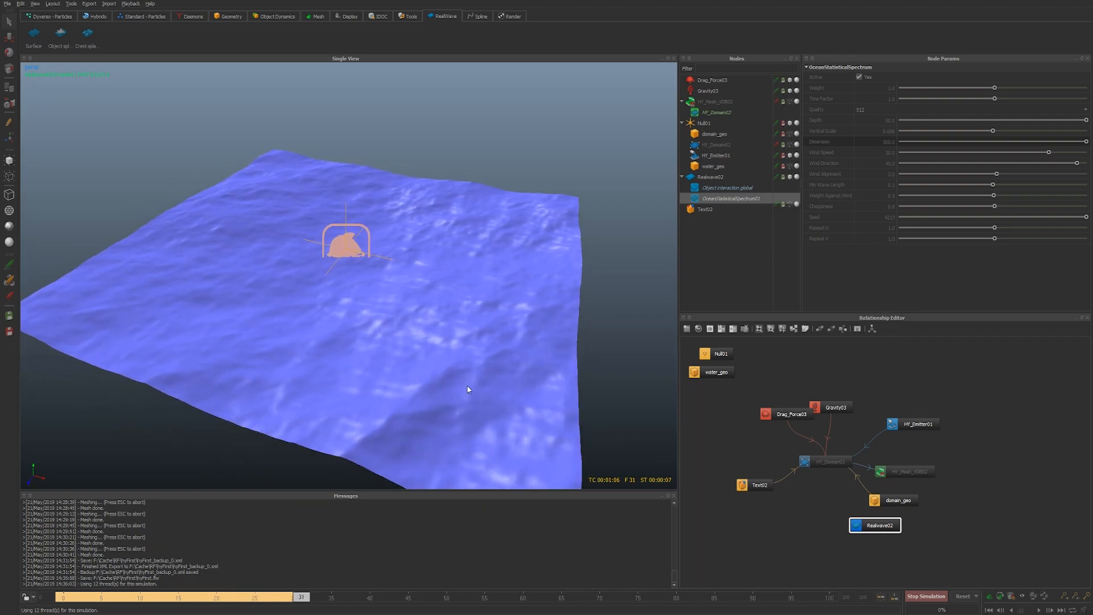
{"action": "left_click_drag", "start_coordinate": [469, 386], "coordinate": [457, 384], "text": "alt"}
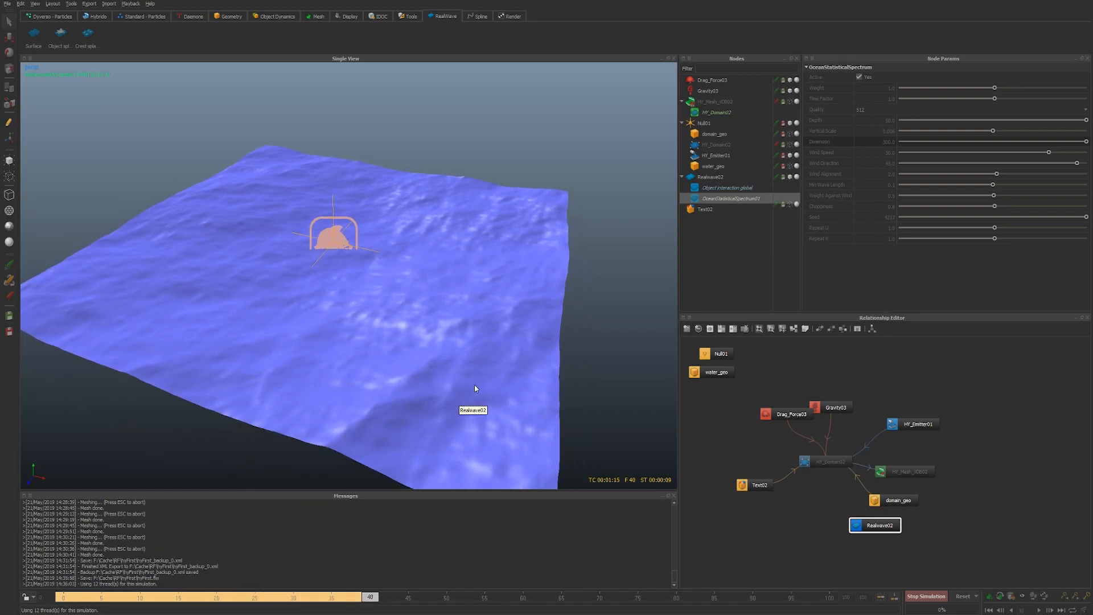
{"action": "key", "text": "Escape"}
Step: Set Wind Speed to 40 in the RealWave's Ocean Statistical Spectrum and view the whole surface
{"action": "double_click", "coordinate": [885, 153]}
{"action": "type", "text": "40"}
{"action": "key", "text": "Return"}
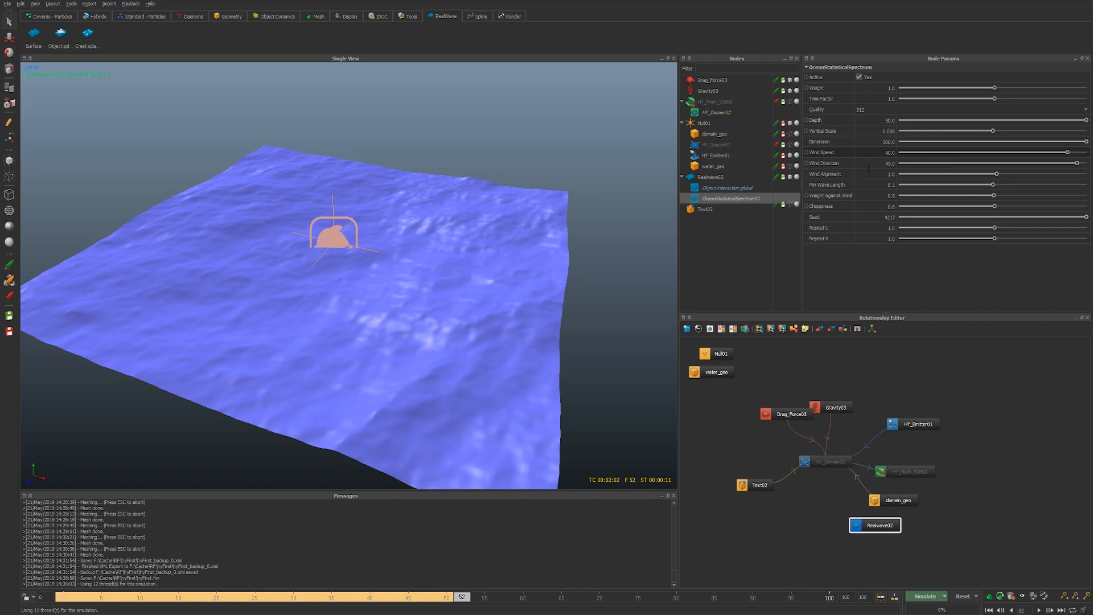
{"action": "scroll", "coordinate": [618, 196], "scroll_direction": "down", "scroll_amount": 5}
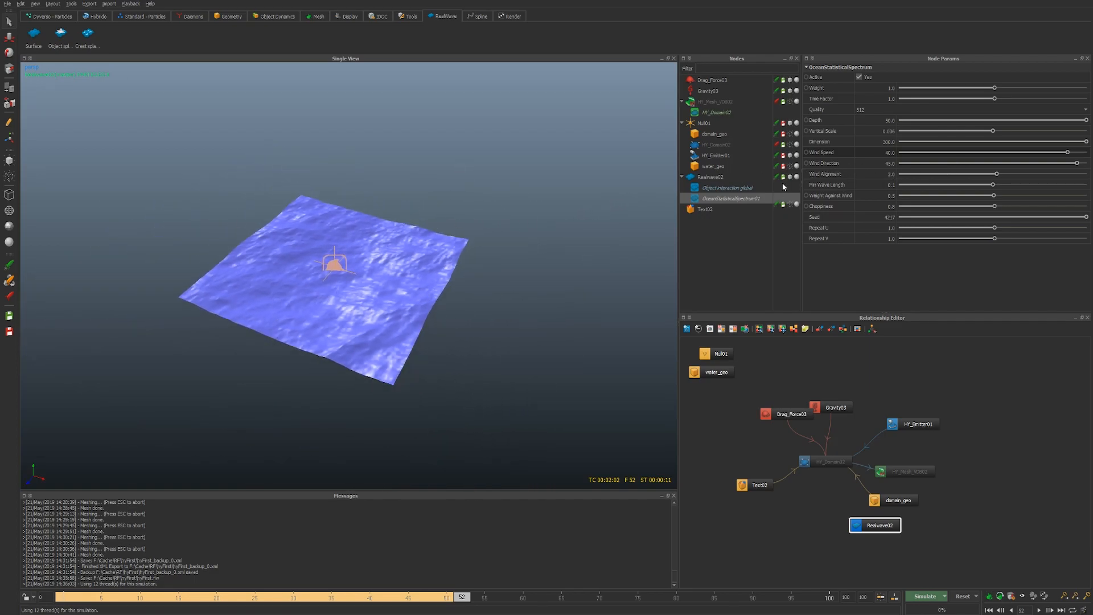
Step: Try a much higher Wind Alignment in the RealWave's Ocean Statistical Spectrum, reset the scene, and return the value to 2
{"action": "double_click", "coordinate": [884, 175]}
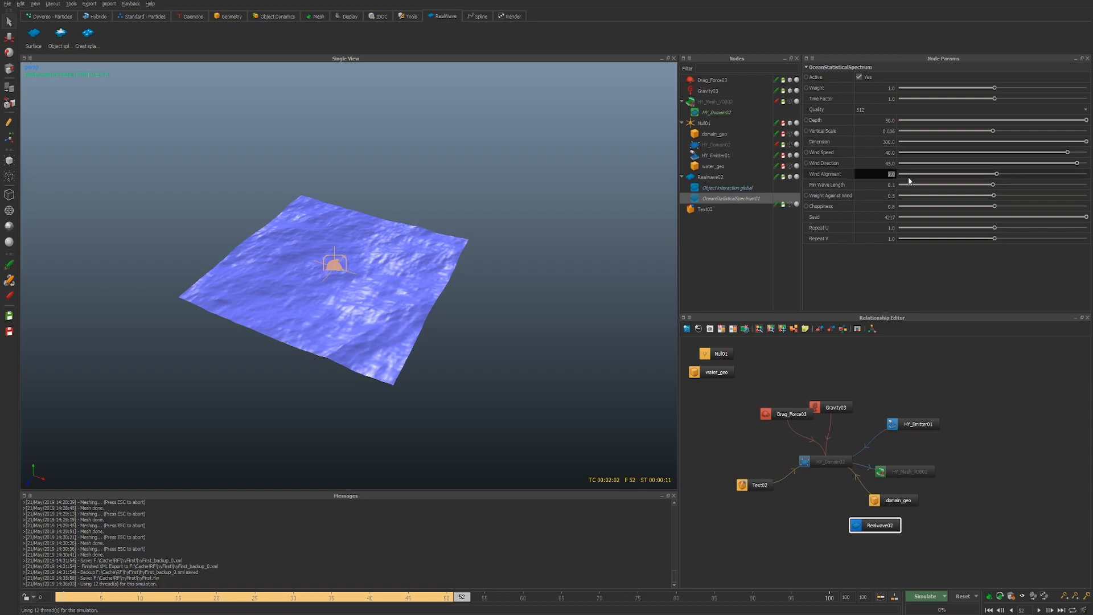
{"action": "scroll", "coordinate": [574, 275], "scroll_direction": "up", "scroll_amount": 2}
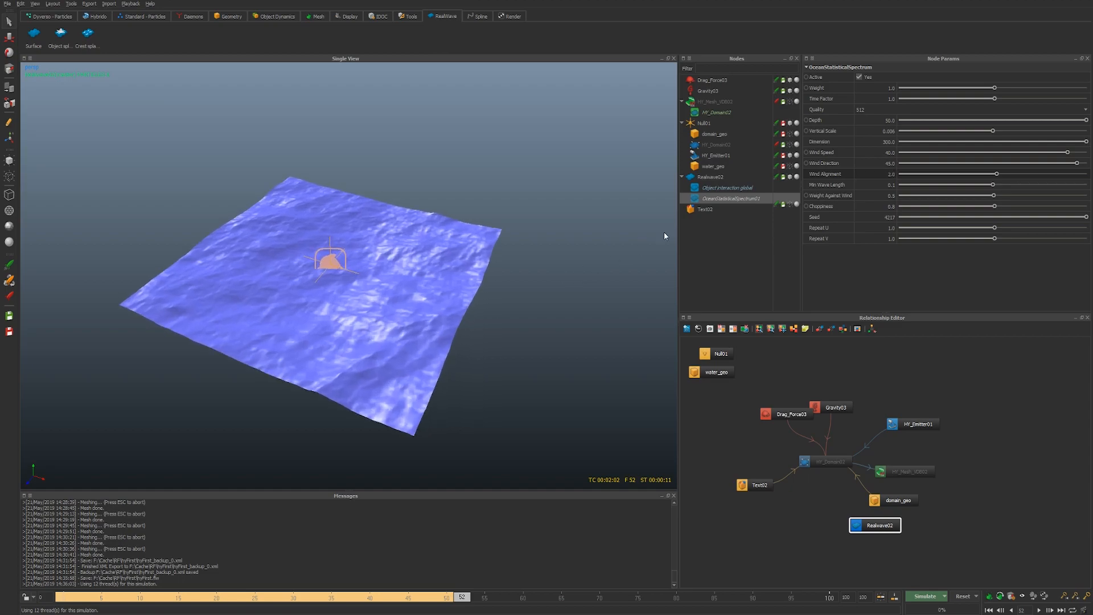
{"action": "left_click", "coordinate": [1048, 173]}
{"action": "key", "text": "ctrl+r"}
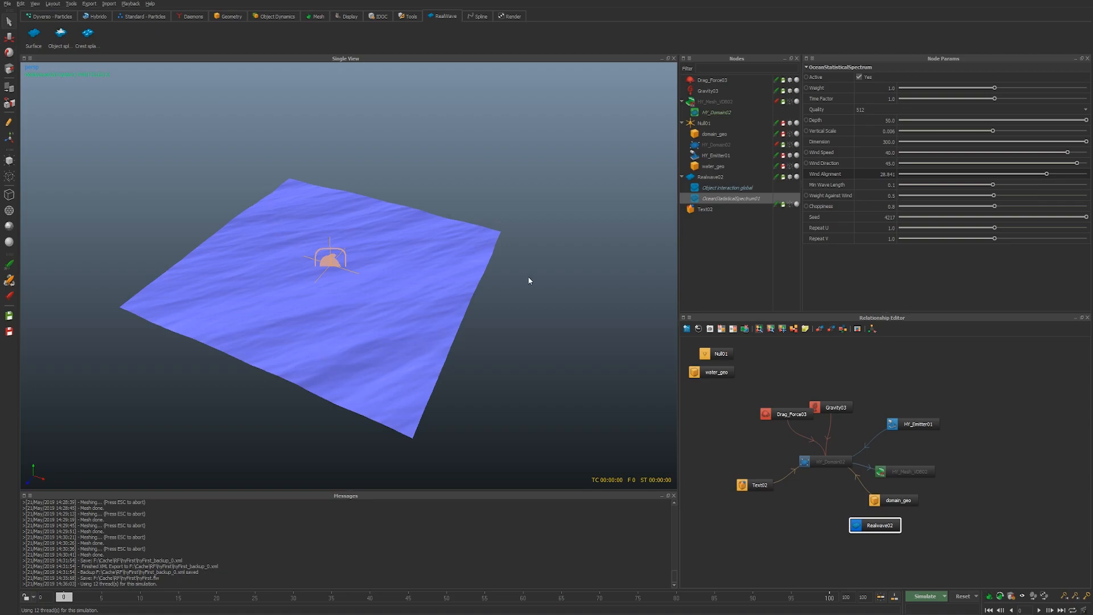
{"action": "double_click", "coordinate": [862, 176]}
{"action": "type", "text": "2"}
{"action": "key", "text": "Return"}
Step: Set Choppiness to 0.9 in the RealWave's Ocean Statistical Spectrum and view the surface up close
{"action": "double_click", "coordinate": [877, 206]}
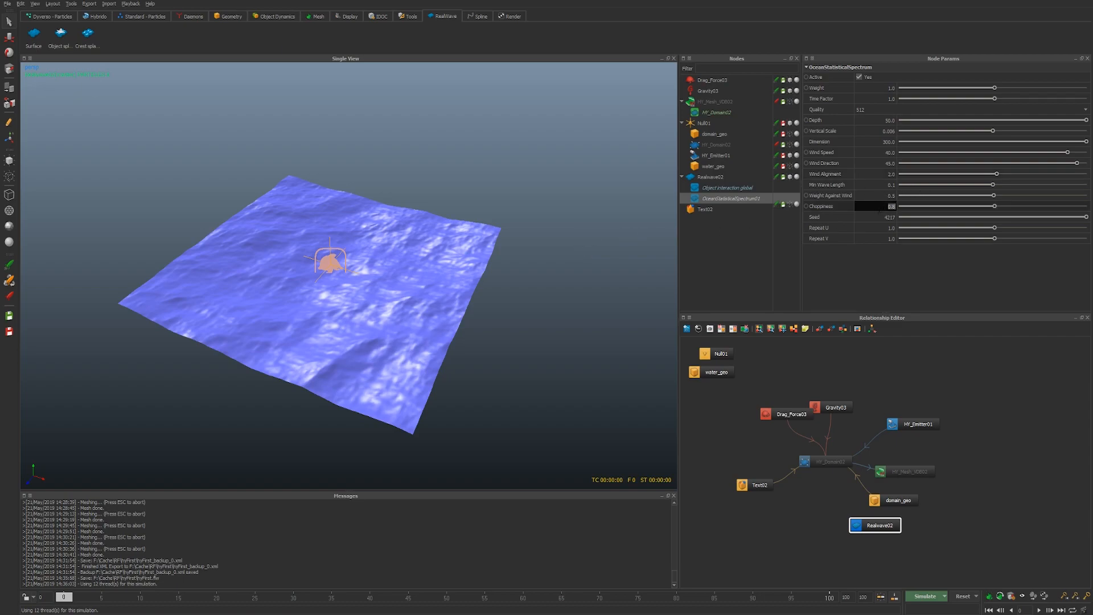
{"action": "type", "text": "0.9"}
{"action": "key", "text": "Return"}
{"action": "scroll", "coordinate": [526, 319], "scroll_direction": "up", "scroll_amount": 5}
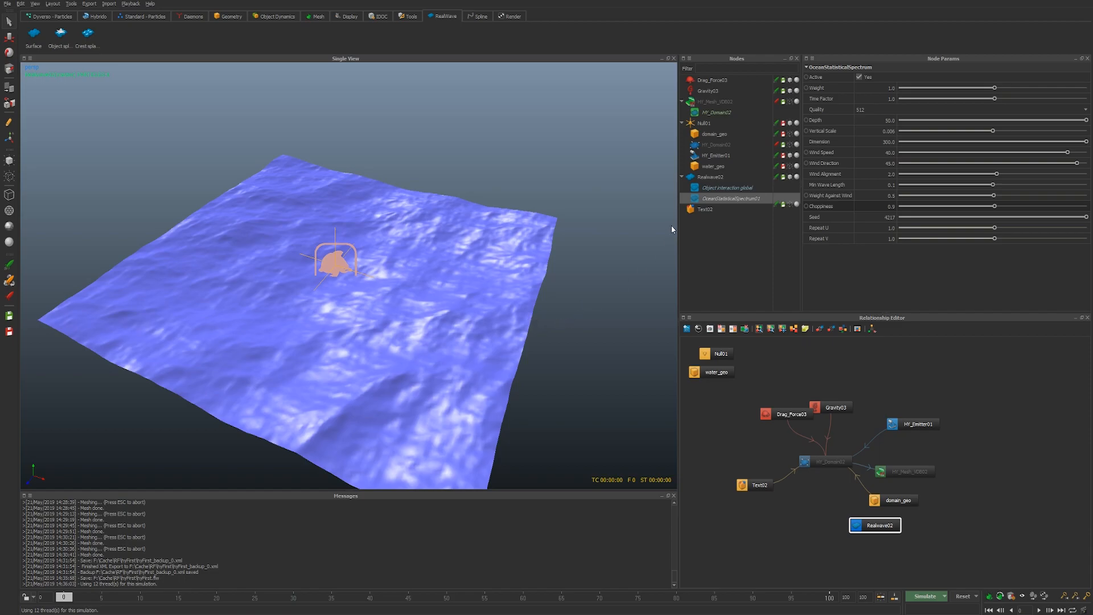
{"action": "scroll", "coordinate": [607, 211], "scroll_direction": "down", "scroll_amount": 1}
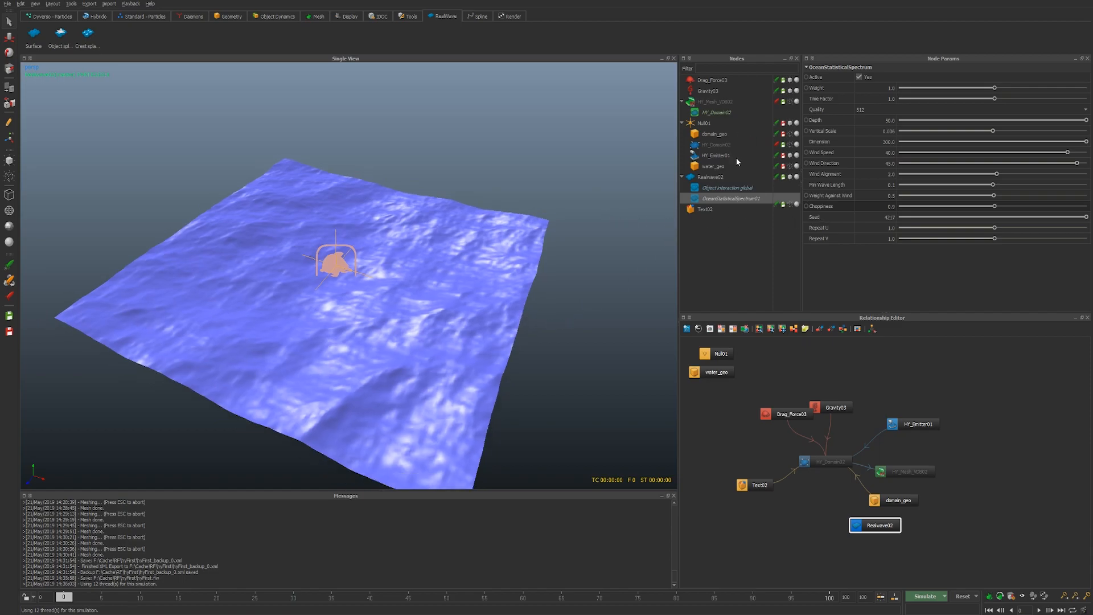
Step: Review the RealWave's export formats in Export Central, including Displacement texture
{"action": "key", "text": "Print"}
{"action": "left_click_drag", "start_coordinate": [801, 55], "coordinate": [1089, 255]}
{"action": "left_click", "coordinate": [715, 178]}
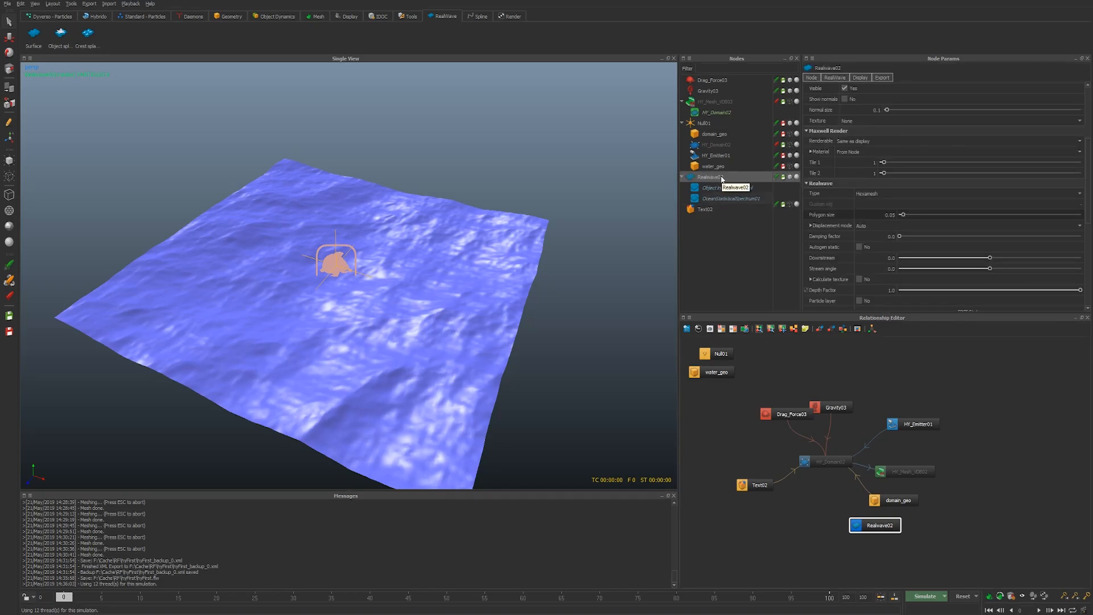
{"action": "key", "text": "F12"}
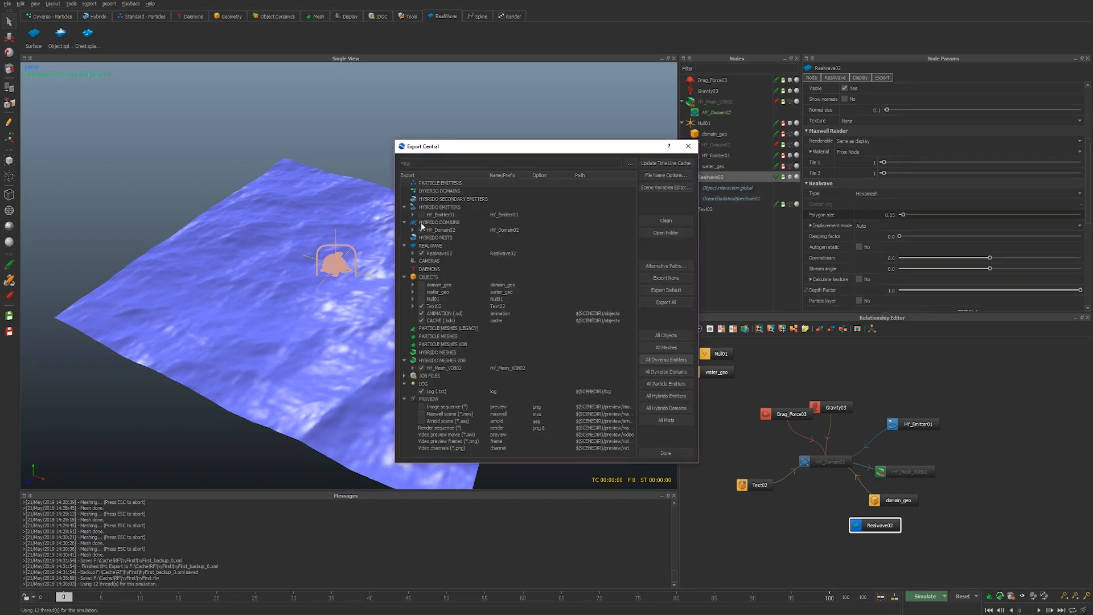
{"action": "left_click", "coordinate": [413, 253]}
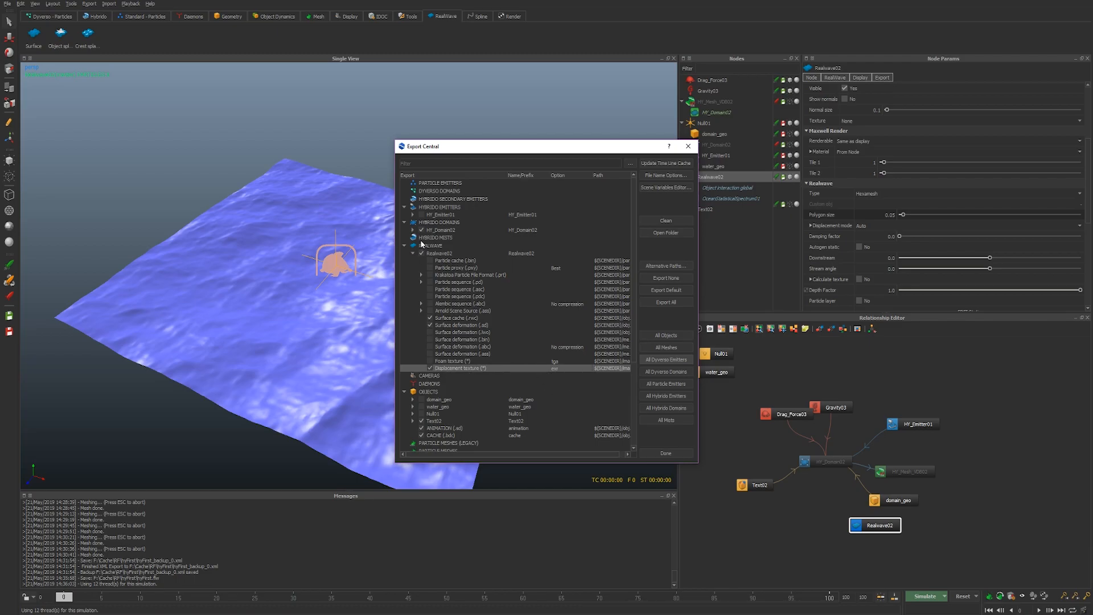
{"action": "left_click", "coordinate": [688, 146]}
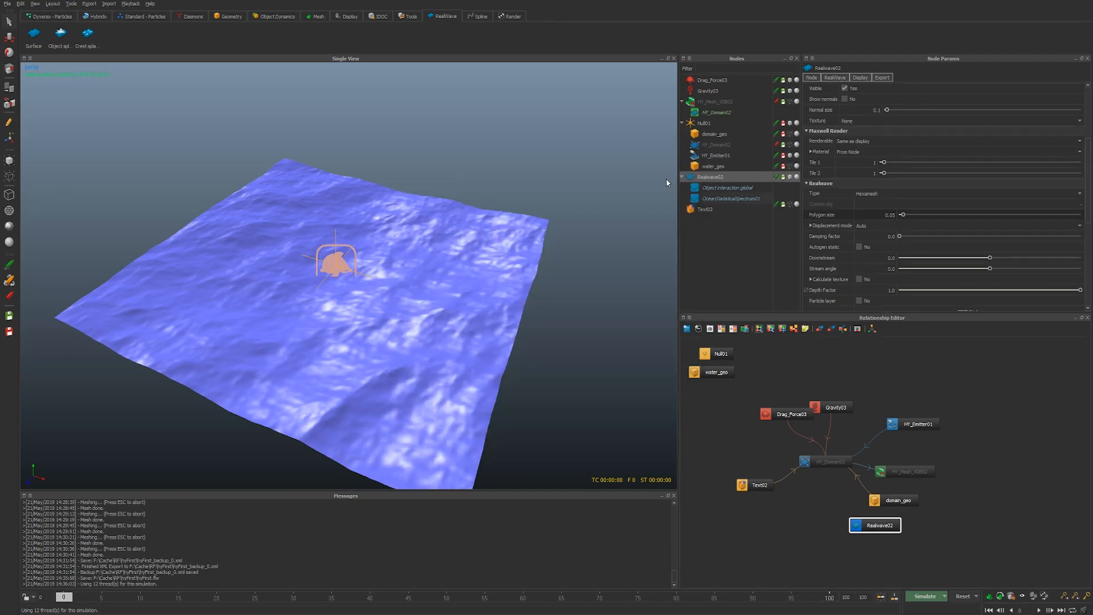
Step: Delete the RealWave and reactivate the HY_Mesh_VDB02 and HY_Domain02 nodes
{"action": "key", "text": "Delete"}
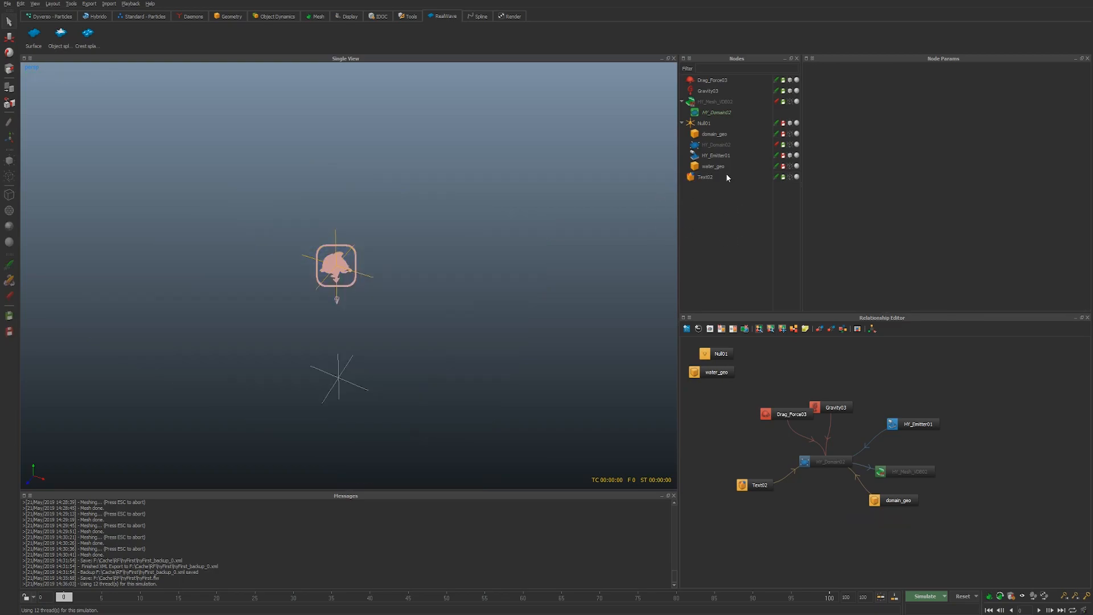
{"action": "left_click", "coordinate": [776, 101]}
{"action": "left_click", "coordinate": [776, 145]}
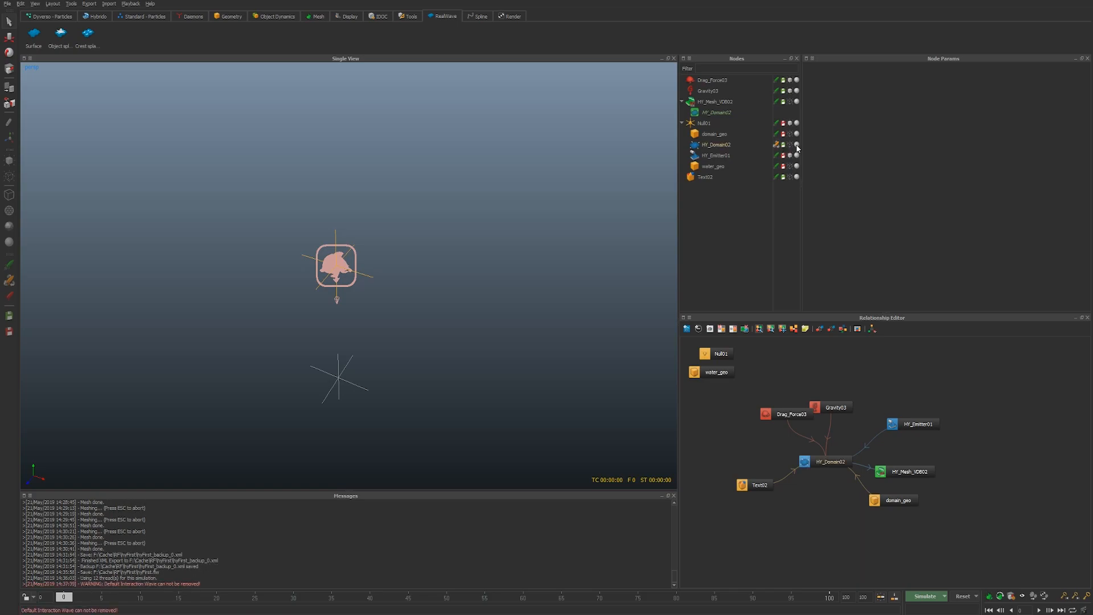
{"action": "left_click", "coordinate": [791, 144]}
Step: Refresh the timeline cache and go to frame 33 to view the displaced Hybrido water
{"action": "left_click", "coordinate": [881, 597]}
{"action": "left_click", "coordinate": [315, 598]}
{"action": "left_click_drag", "start_coordinate": [431, 379], "coordinate": [512, 319], "text": "alt"}
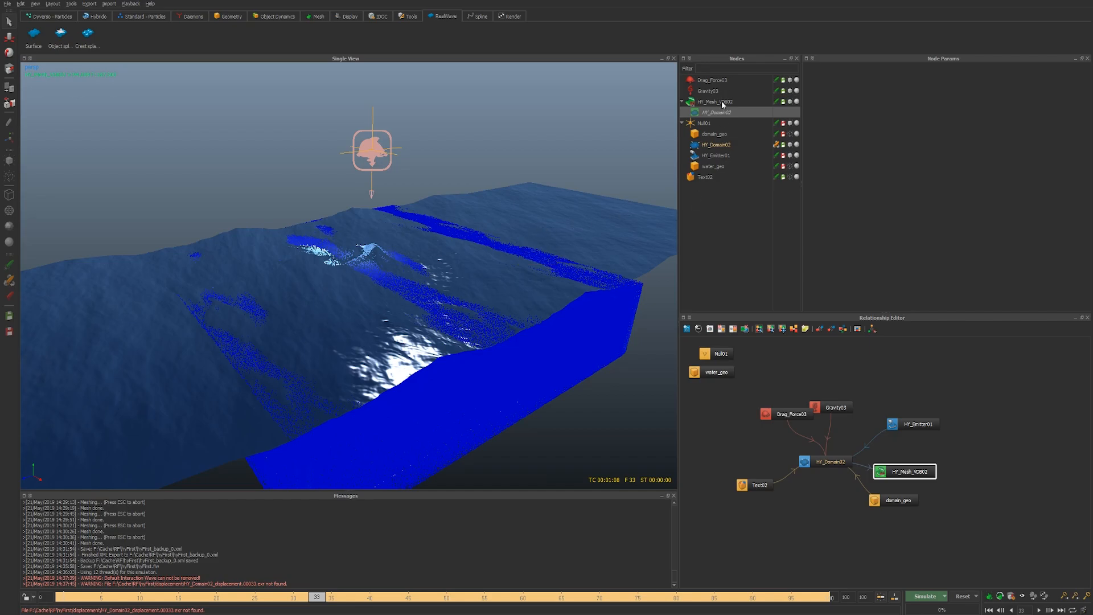
Step: Set Depth to 50 and Dimension to 300 in HY_Domain02's Ocean Statistical Spectrum
{"action": "left_click", "coordinate": [721, 111]}
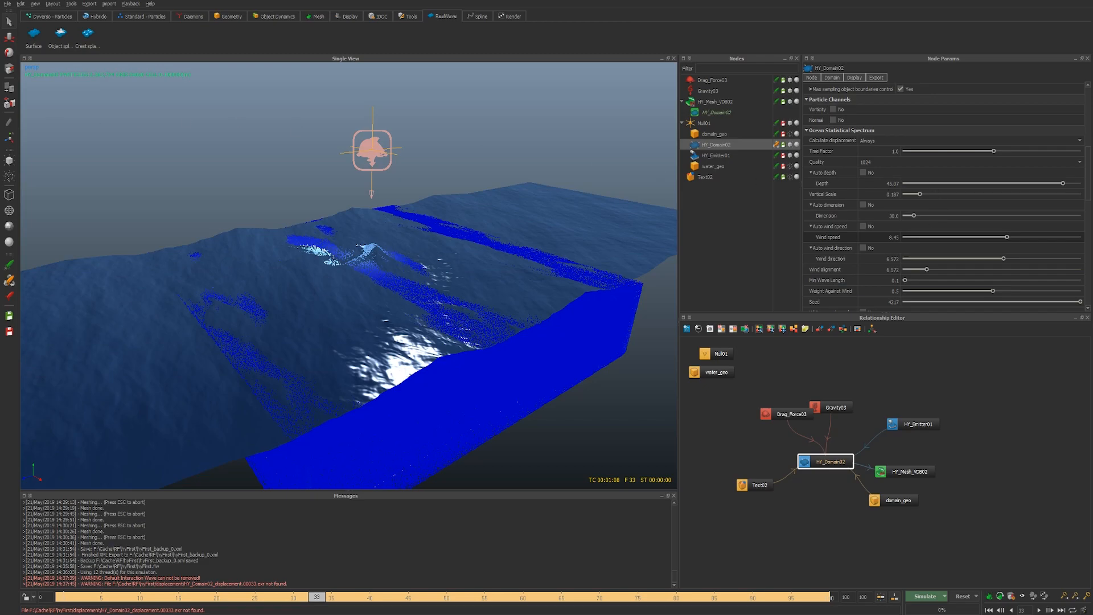
{"action": "double_click", "coordinate": [884, 186]}
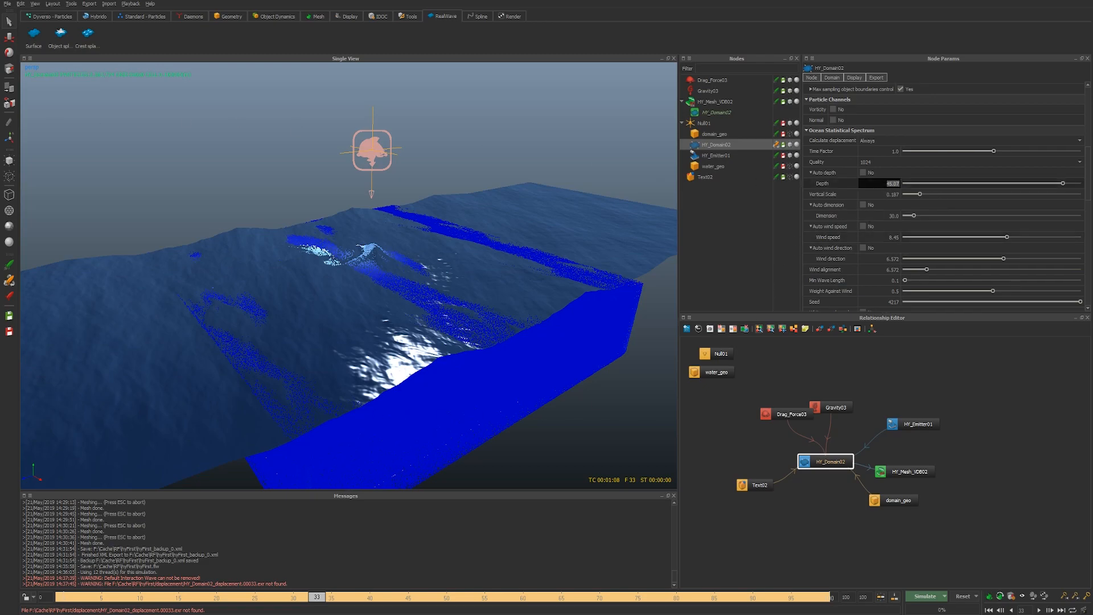
{"action": "type", "text": "50"}
{"action": "key", "text": "Return"}
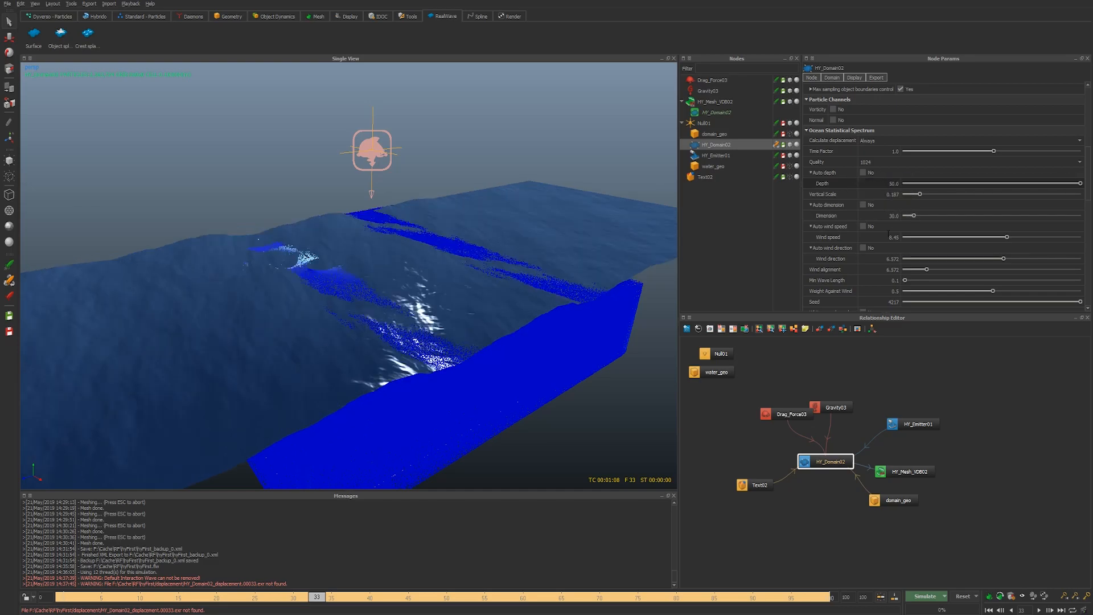
{"action": "left_click", "coordinate": [893, 216]}
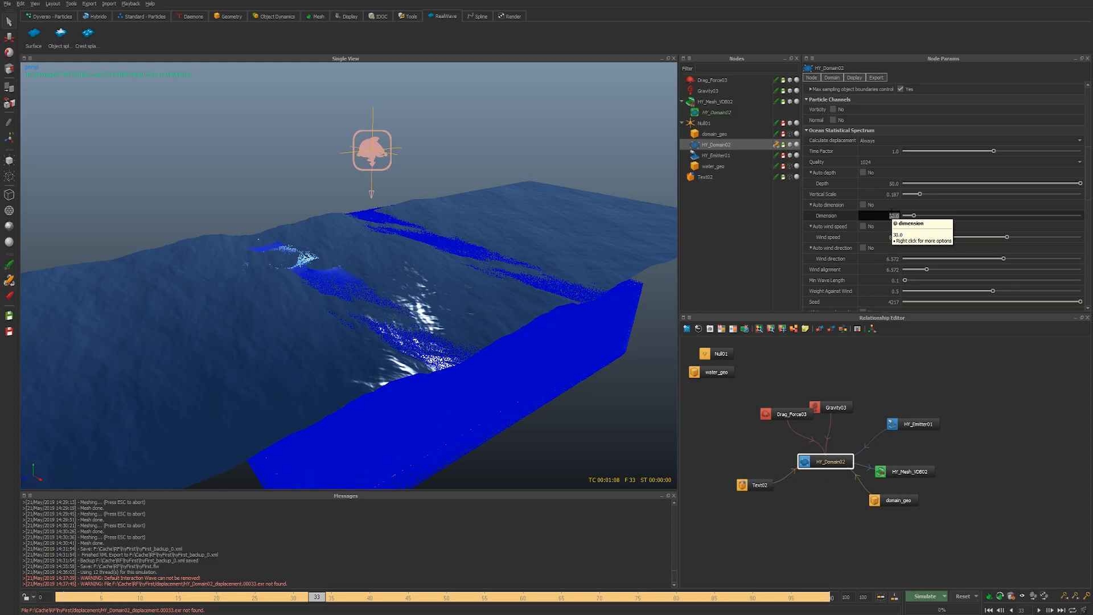
{"action": "type", "text": "300"}
{"action": "key", "text": "Return"}
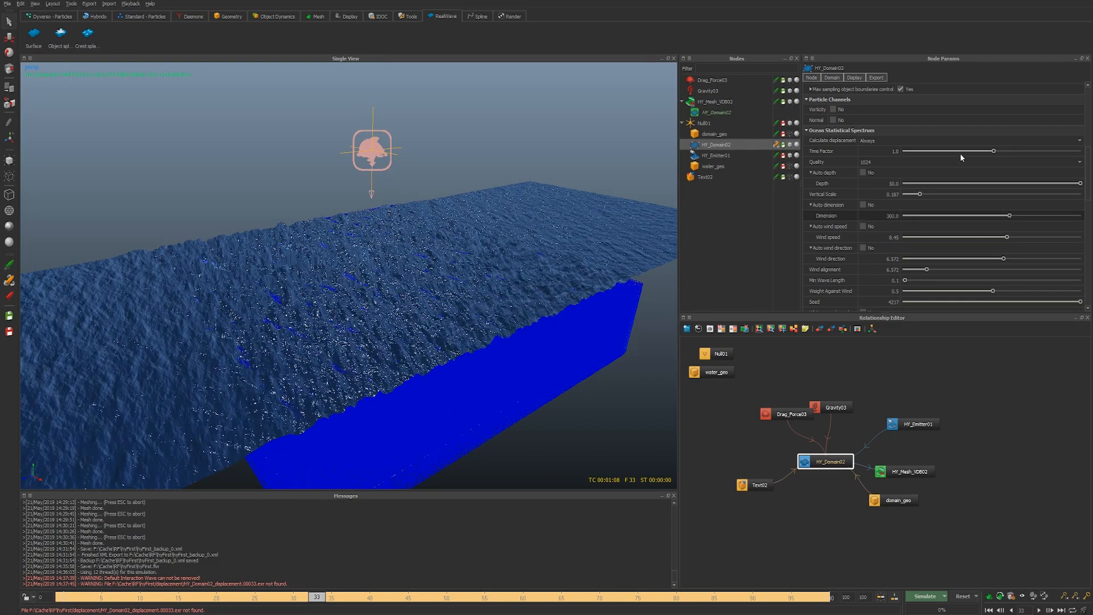
Step: Lower the Vertical Scale of HY_Domain02's Ocean Statistical Spectrum to about 0.04 and view the calmer waves
{"action": "left_click", "coordinate": [886, 195]}
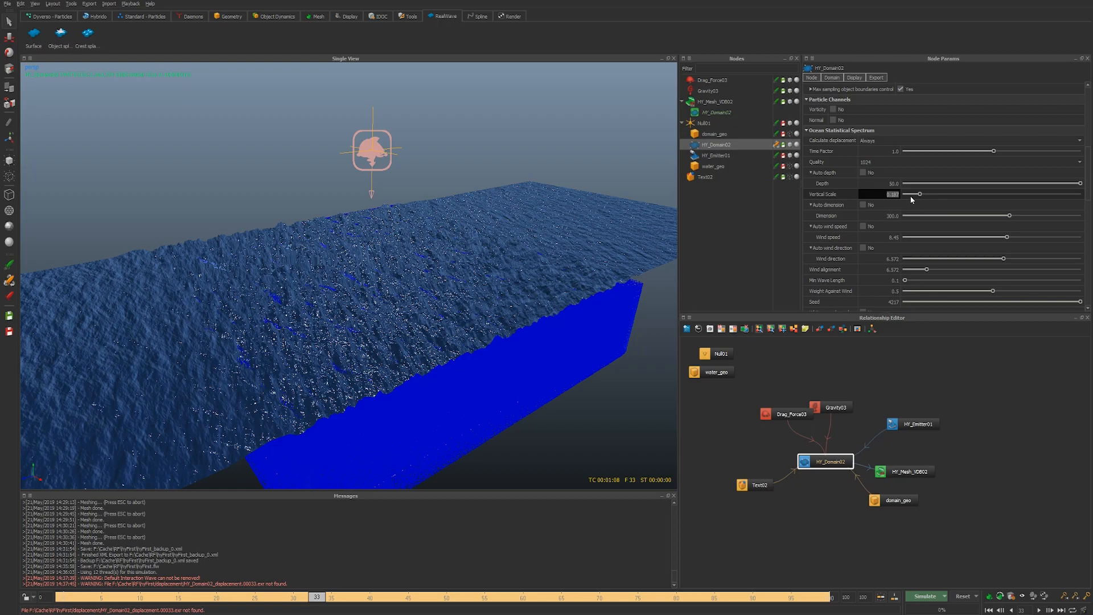
{"action": "left_click_drag", "start_coordinate": [913, 194], "coordinate": [907, 195]}
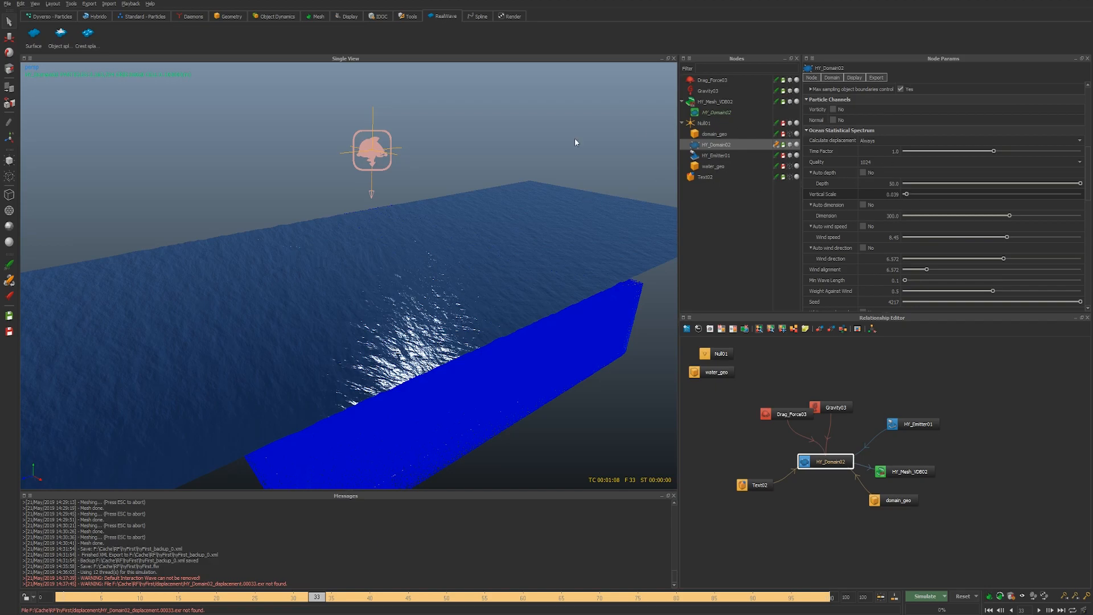
{"action": "left_click_drag", "start_coordinate": [571, 244], "coordinate": [481, 253], "text": "alt"}
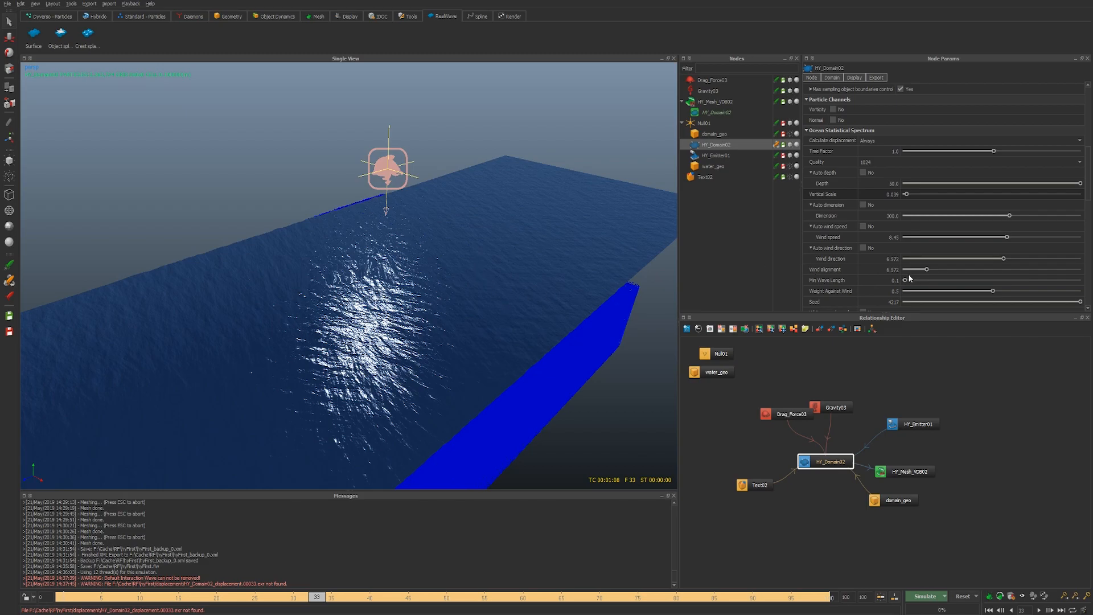
Step: Set Wind direction to 40 in HY_Domain02's Ocean Statistical Spectrum and view the surface
{"action": "scroll", "coordinate": [894, 253], "scroll_direction": "down", "scroll_amount": 2}
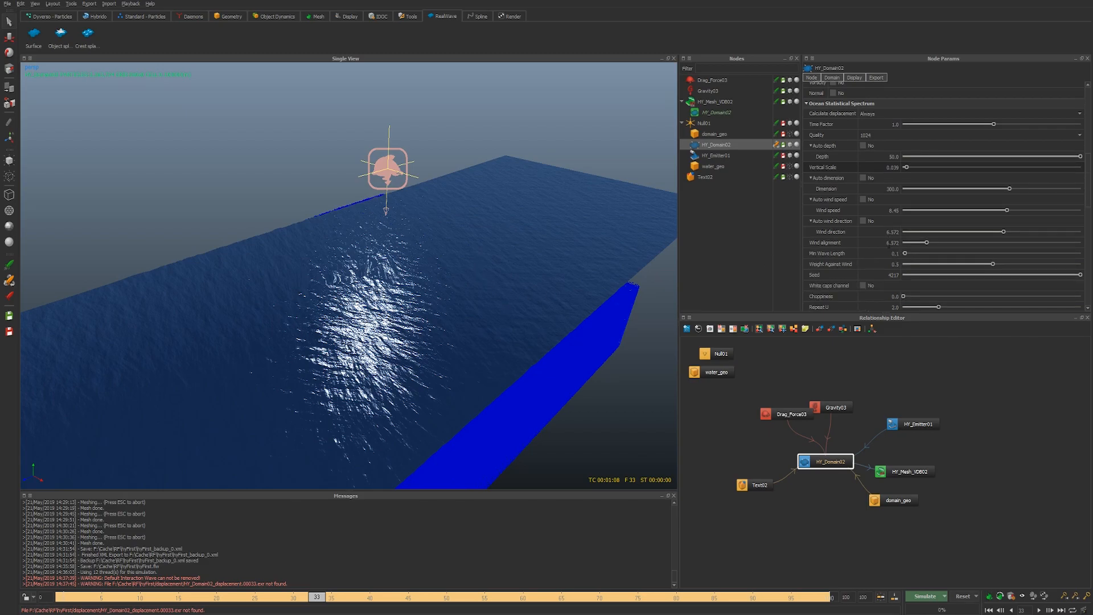
{"action": "left_click", "coordinate": [887, 233]}
{"action": "type", "text": "40"}
{"action": "key", "text": "Return"}
{"action": "mouse_move", "coordinate": [565, 306]}
{"action": "left_mouse_down", "text": "alt"}
{"action": "mouse_move", "coordinate": [573, 325]}
{"action": "mouse_move", "coordinate": [567, 305]}
{"action": "left_mouse_up", "text": "alt"}
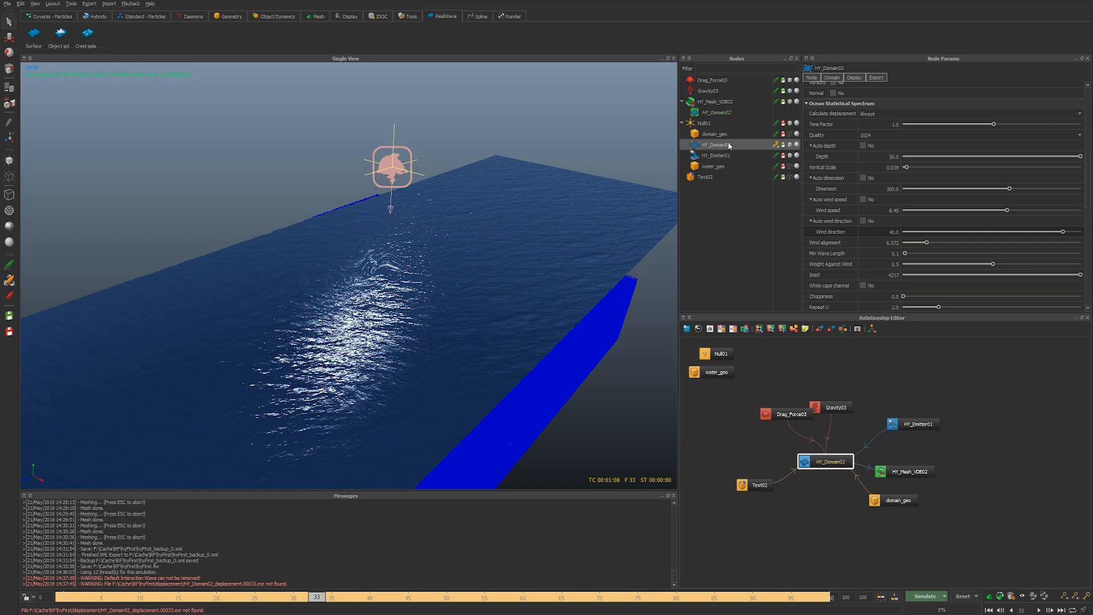
Step: Review HY_Domain02's export formats in Export Central, including Displacement texture, and close it
{"action": "key", "text": "F12"}
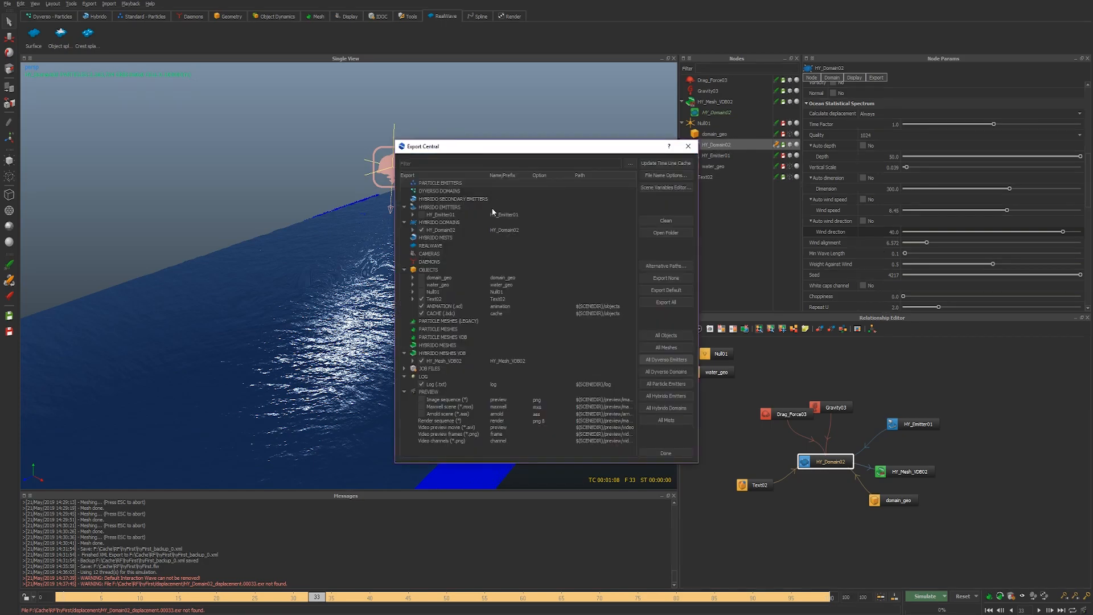
{"action": "left_click", "coordinate": [413, 230]}
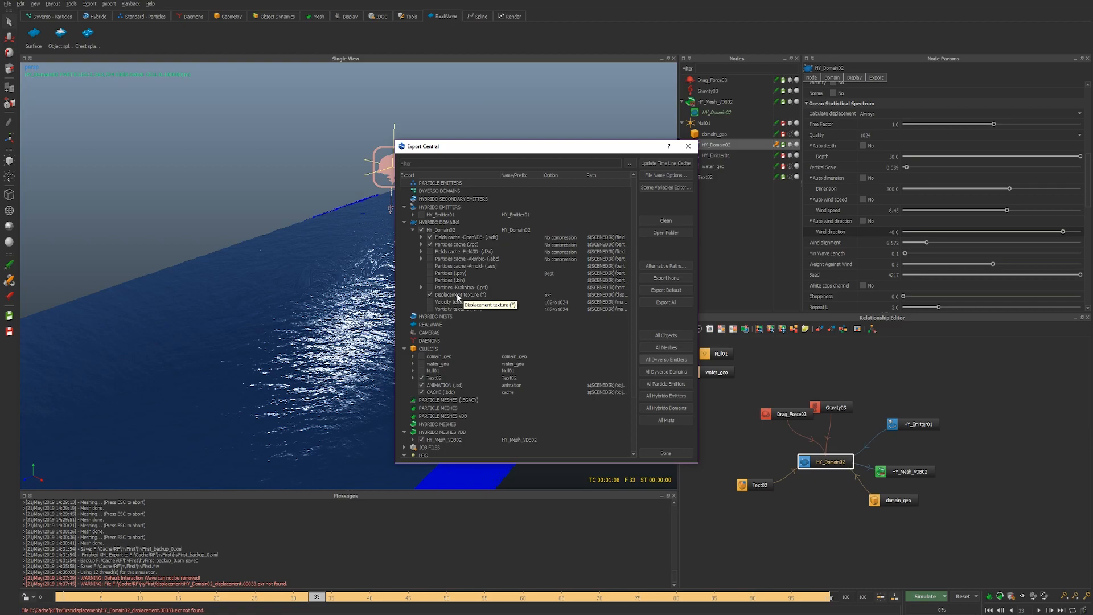
{"action": "left_click_drag", "start_coordinate": [506, 152], "coordinate": [623, 240]}
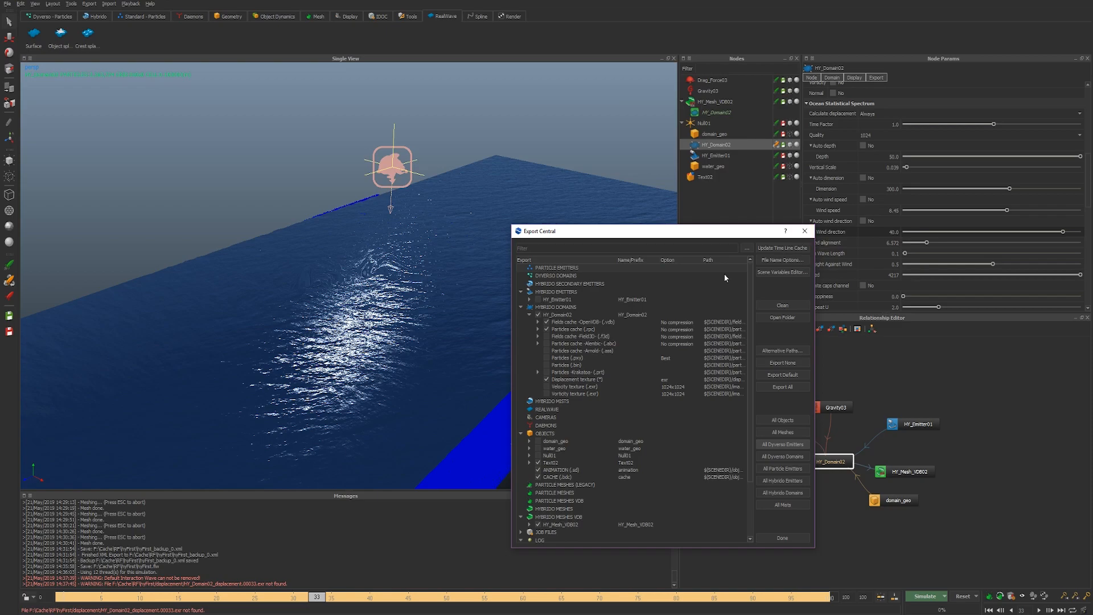
{"action": "left_click", "coordinate": [813, 235]}
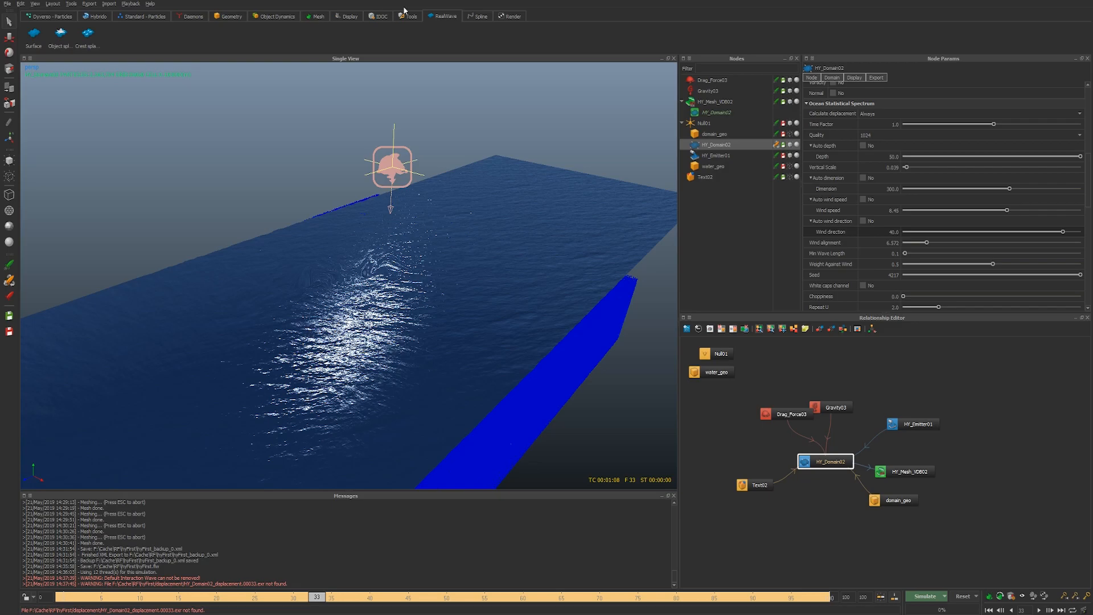
Step: Read the description of the Displace Foam Particles Sequence tool and look over the ocean surface
{"action": "left_click", "coordinate": [107, 17]}
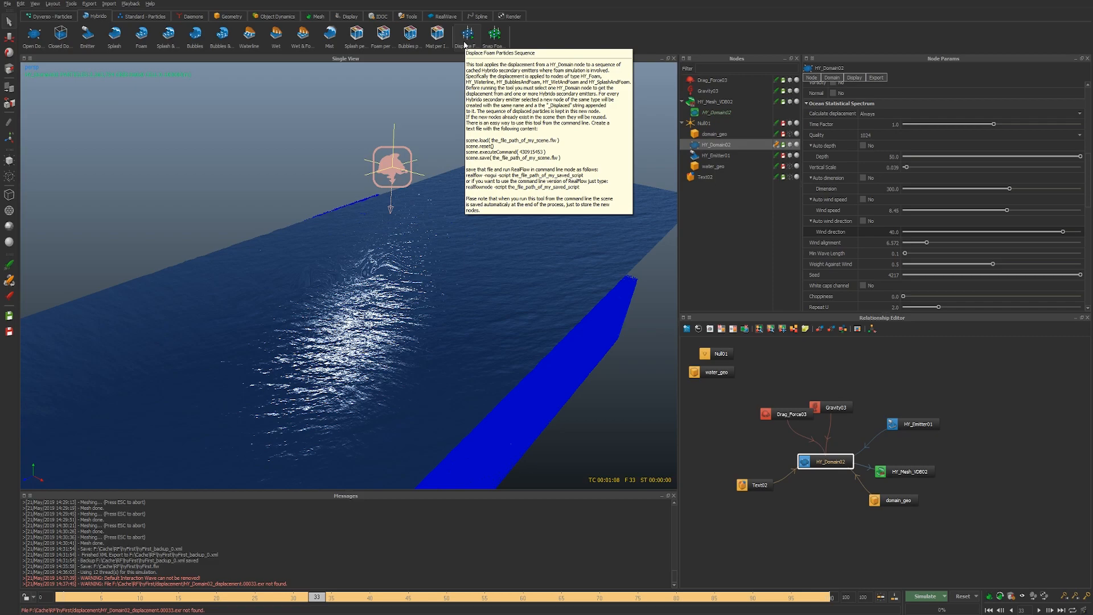
{"action": "left_click_drag", "start_coordinate": [467, 291], "coordinate": [500, 298], "text": "alt"}
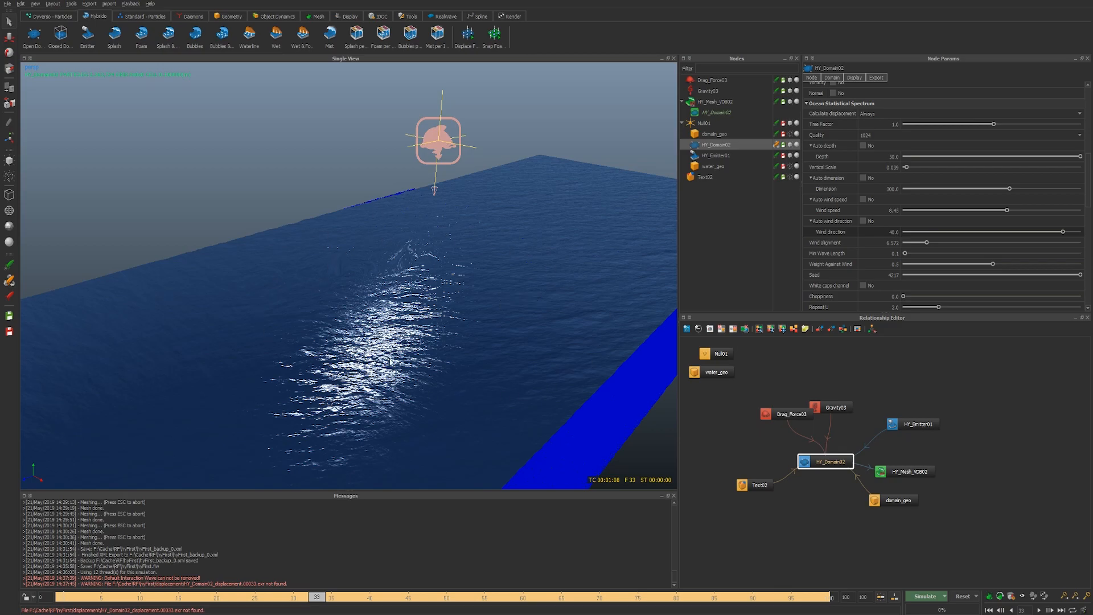
{"action": "left_click_drag", "start_coordinate": [489, 329], "coordinate": [477, 333], "text": "alt"}
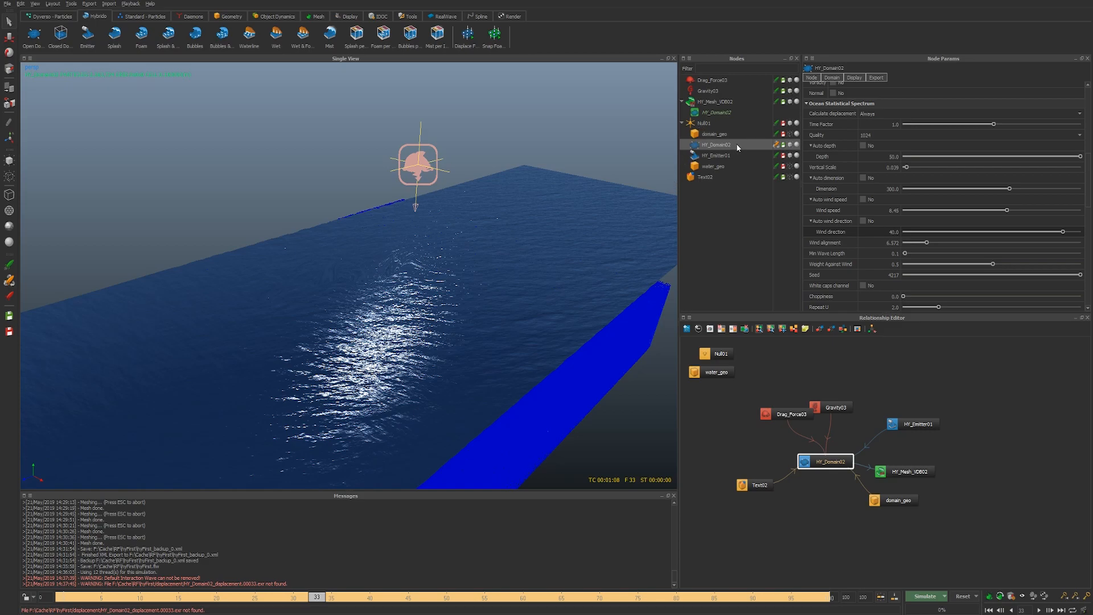
Step: Choose Always for HY_Domain02's Calculate displacement and switch HY_Mesh_VDB02's Shader Type away from Displacement
{"action": "left_click", "coordinate": [869, 114]}
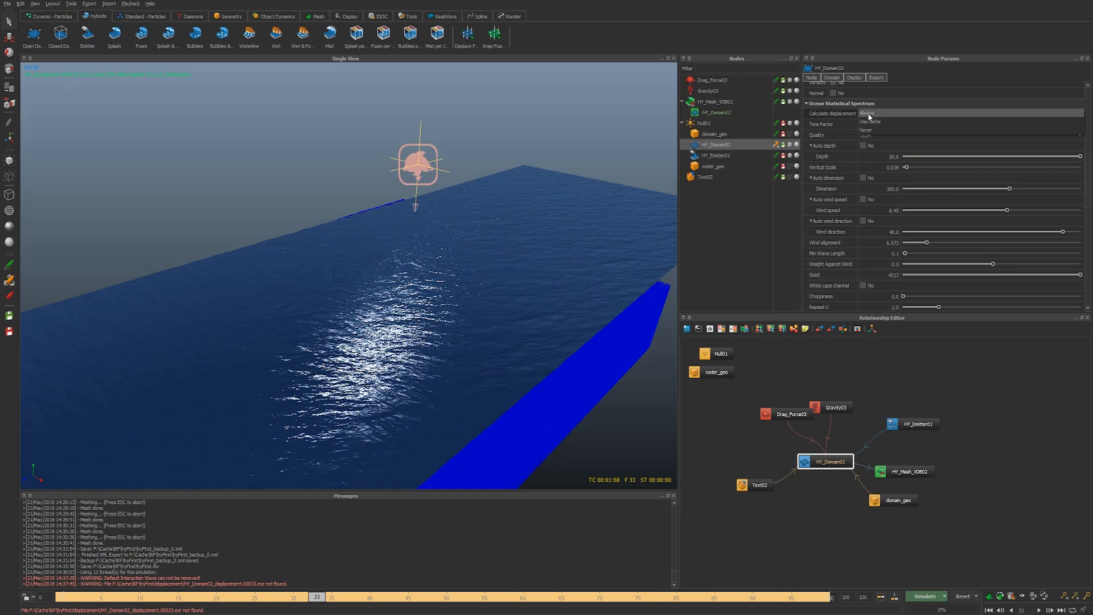
{"action": "left_click", "coordinate": [869, 114]}
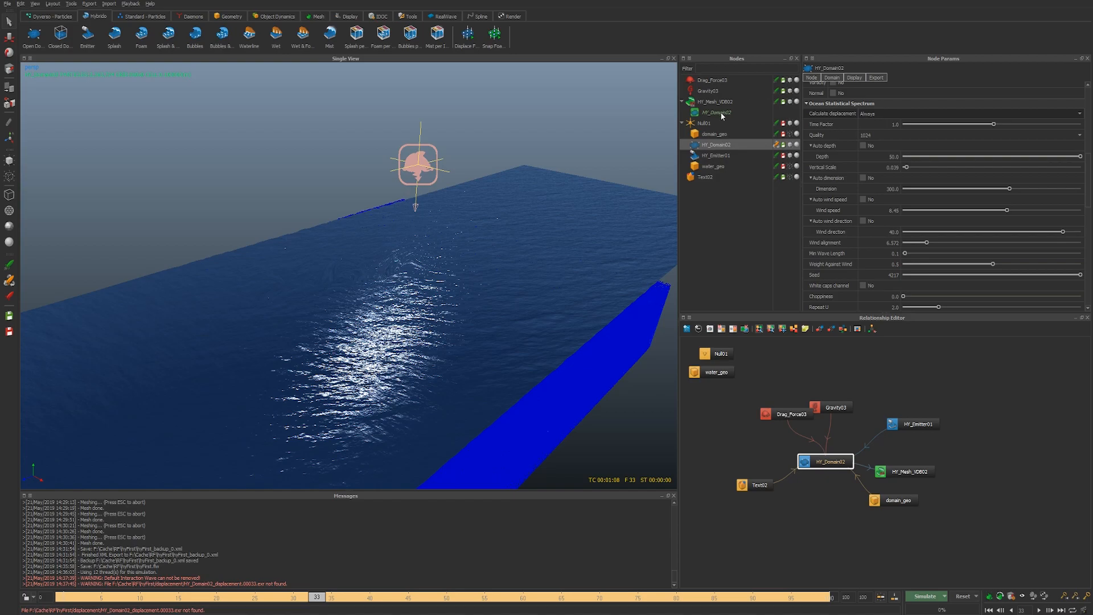
{"action": "left_click", "coordinate": [739, 103]}
{"action": "scroll", "coordinate": [872, 255], "scroll_direction": "down", "scroll_amount": 3}
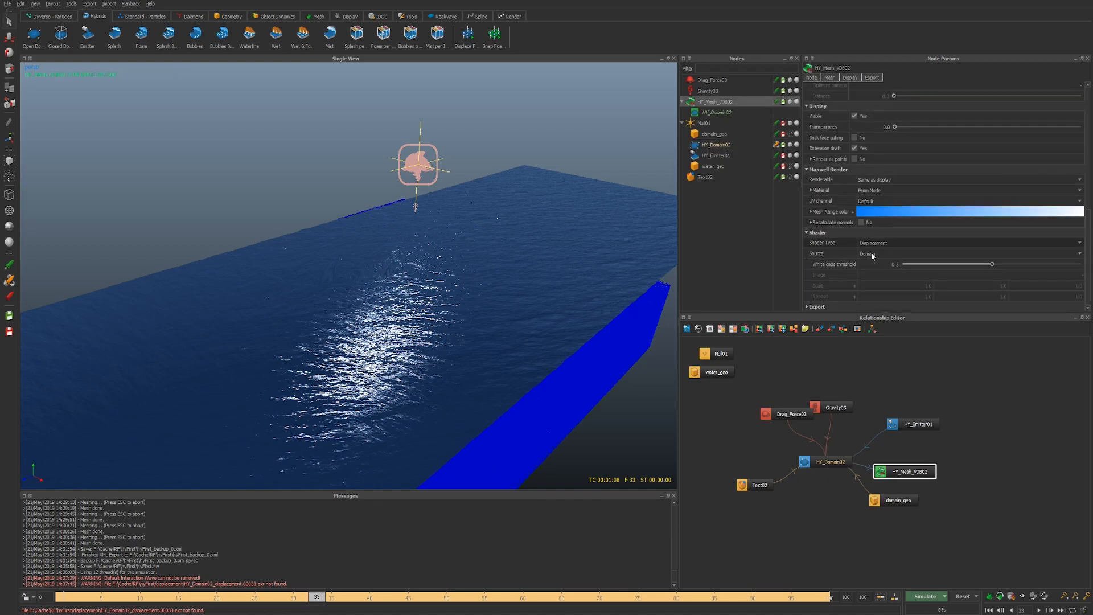
{"action": "left_click", "coordinate": [875, 243]}
{"action": "left_click", "coordinate": [882, 223]}
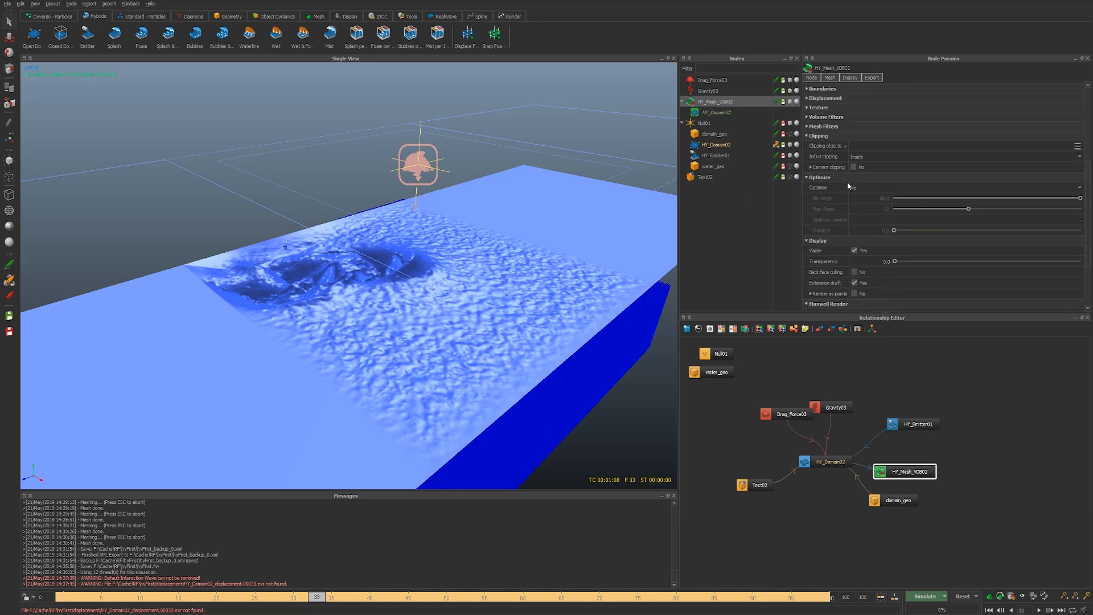
Step: Enable Use displacement for HY_Mesh_VDB02 and build the mesh at frame 33
{"action": "scroll", "coordinate": [846, 183], "scroll_direction": "up", "scroll_amount": 4}
{"action": "left_click", "coordinate": [849, 126]}
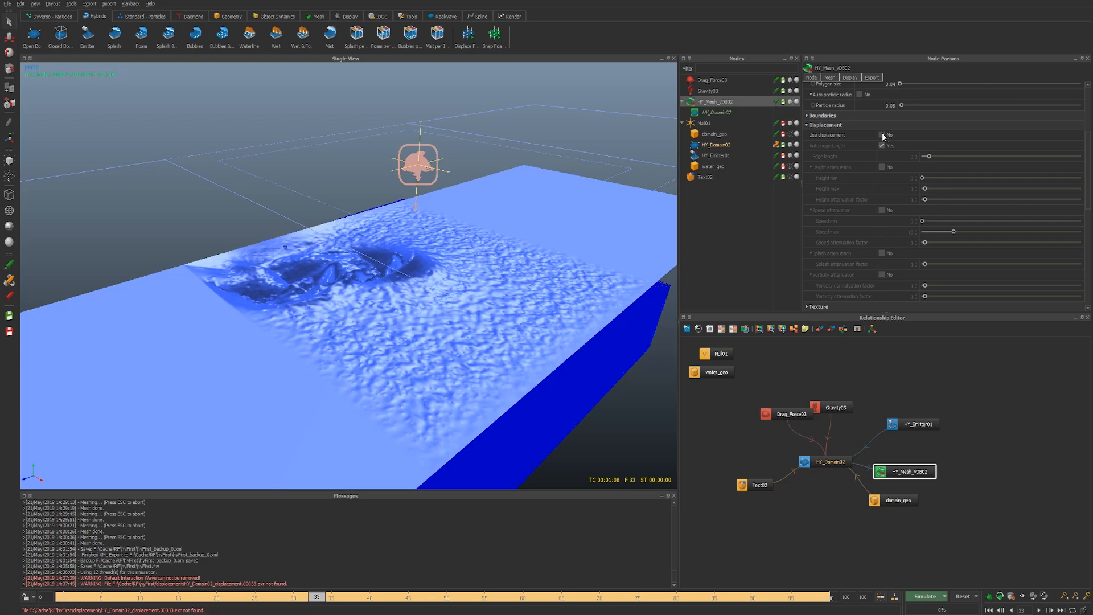
{"action": "left_click", "coordinate": [882, 136]}
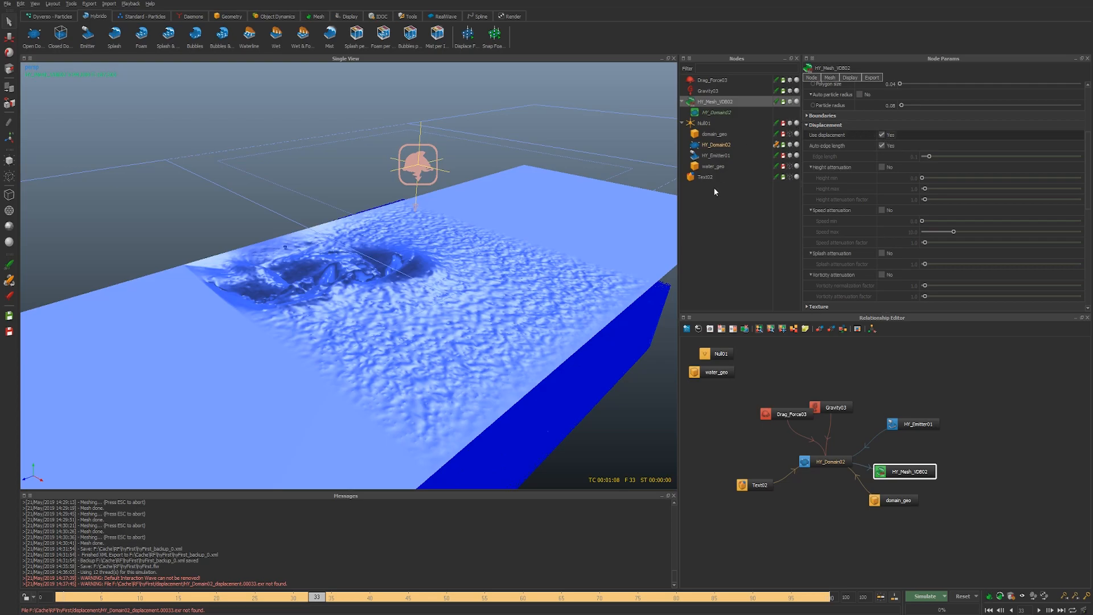
{"action": "left_click", "coordinate": [316, 16]}
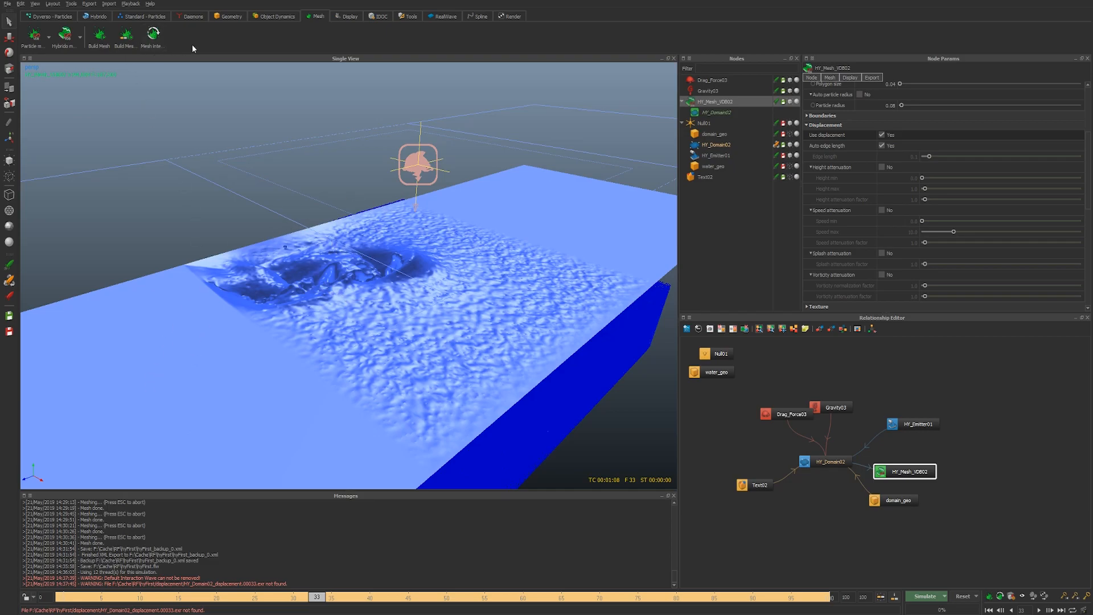
{"action": "left_click", "coordinate": [715, 144]}
{"action": "left_click", "coordinate": [717, 101]}
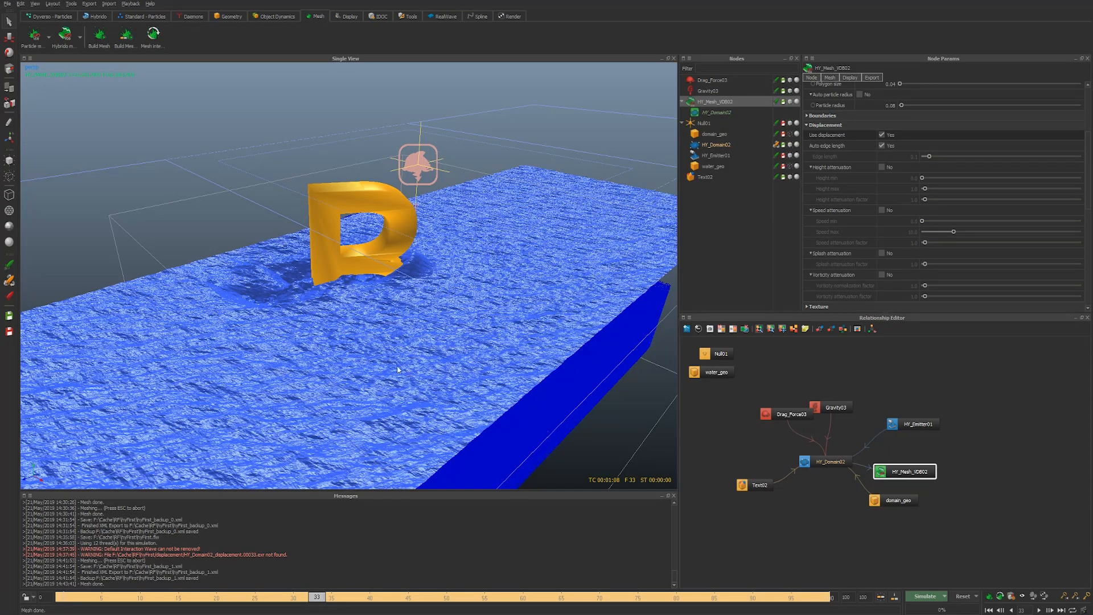
Step: Inspect the displaced ocean mesh from several angles and review HY_Domain02's Ocean Statistical Spectrum settings
{"action": "left_click_drag", "start_coordinate": [107, 577], "coordinate": [71, 579], "text": "alt"}
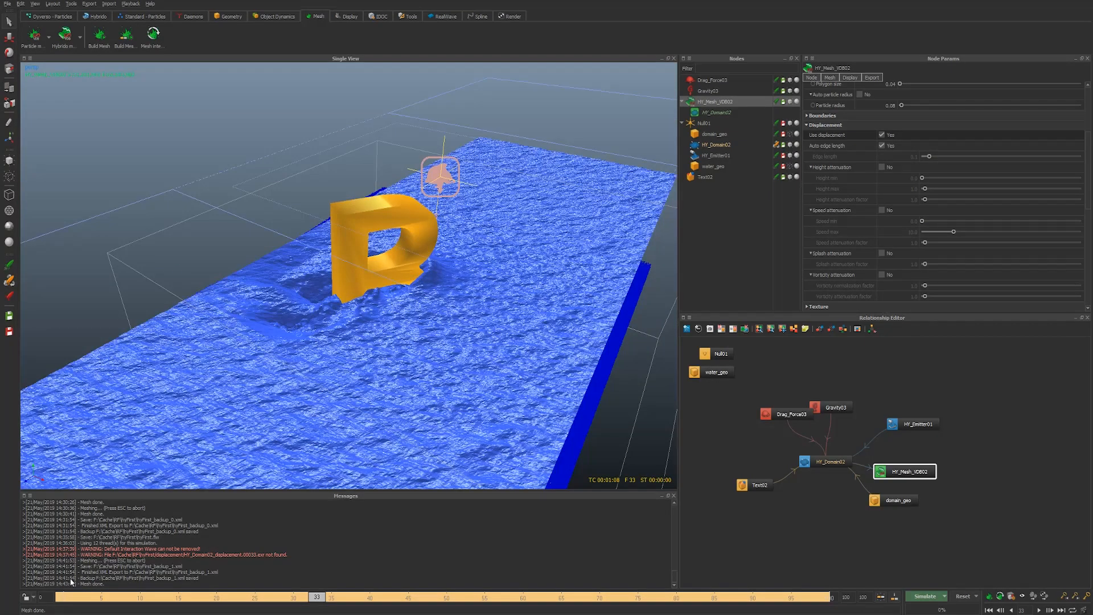
{"action": "left_click_drag", "start_coordinate": [420, 356], "coordinate": [620, 415], "text": "alt"}
{"action": "left_click_drag", "start_coordinate": [559, 376], "coordinate": [525, 363], "text": "alt"}
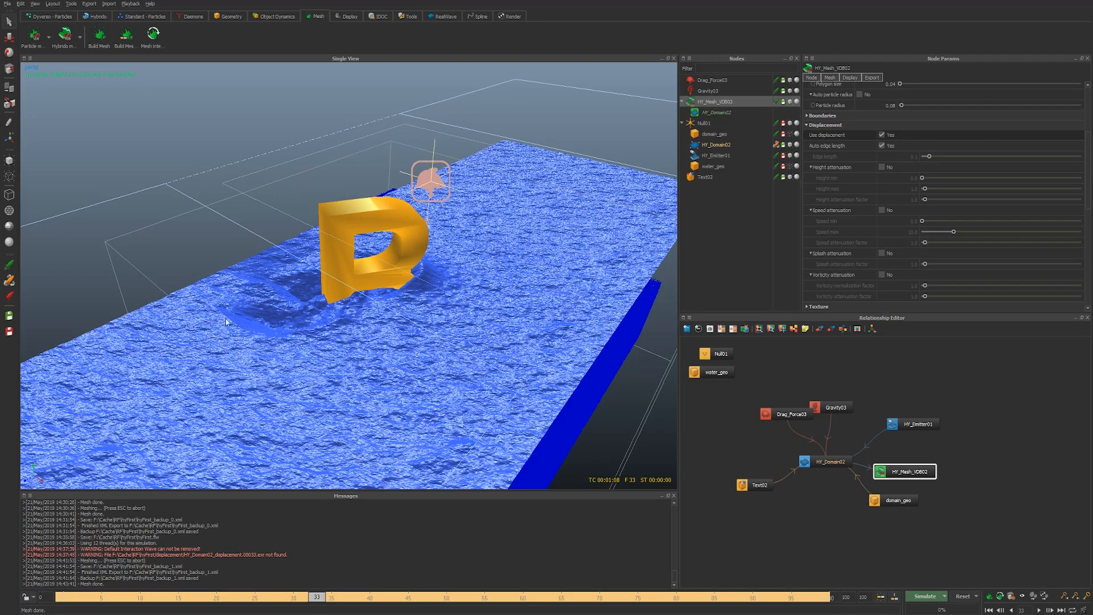
{"action": "left_click_drag", "start_coordinate": [445, 458], "coordinate": [441, 456], "text": "alt"}
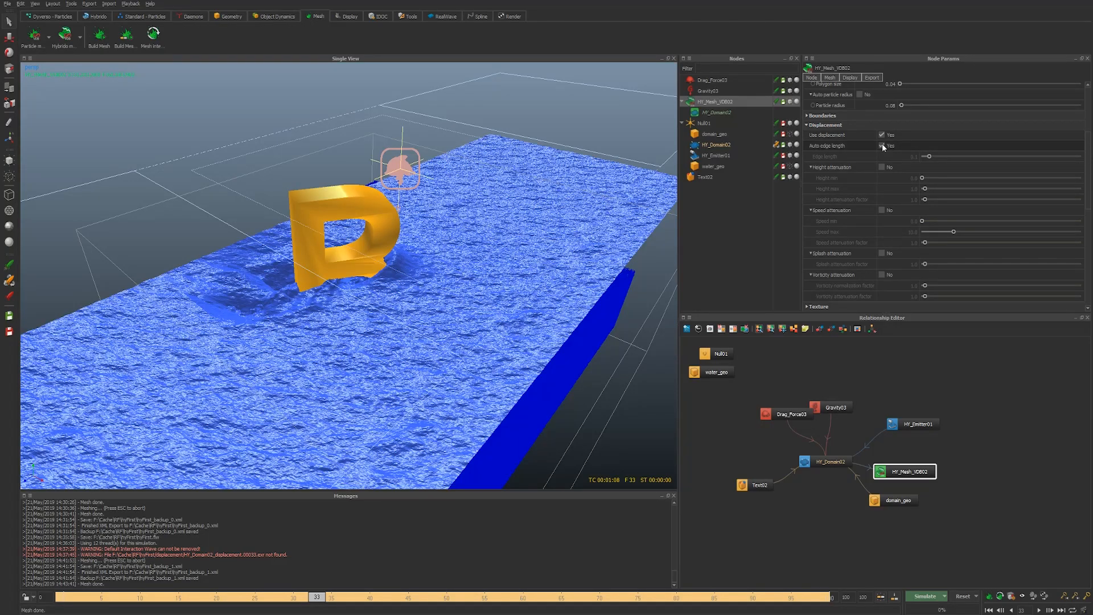
{"action": "left_click", "coordinate": [722, 147]}
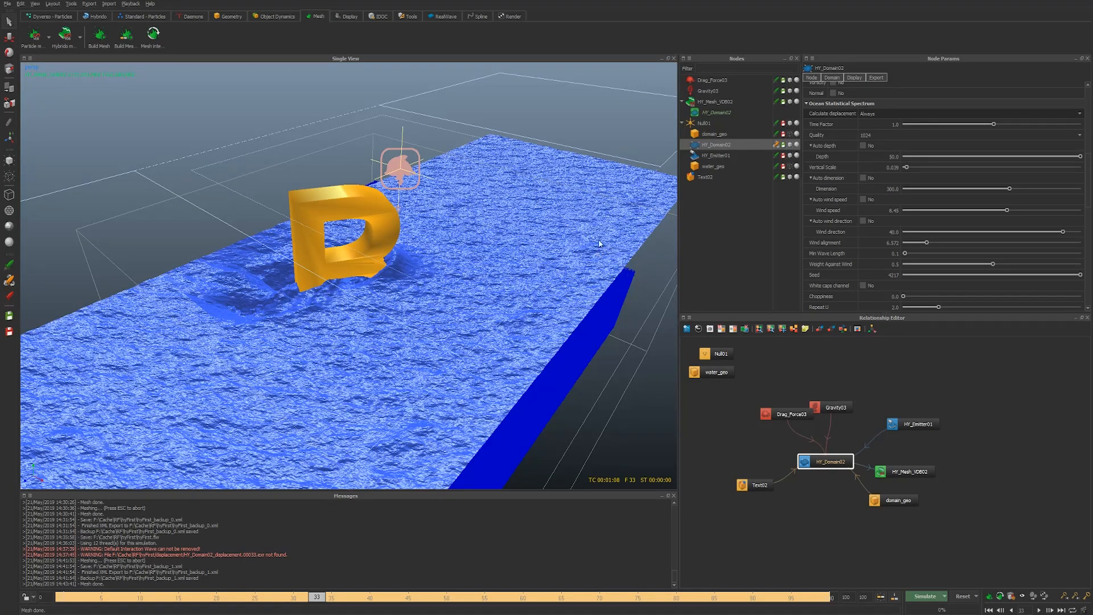
Step: Turn off Auto edge length for HY_Mesh_VDB02's displacement, set Edge length to 0.05 and rebuild the mesh
{"action": "left_click", "coordinate": [622, 158]}
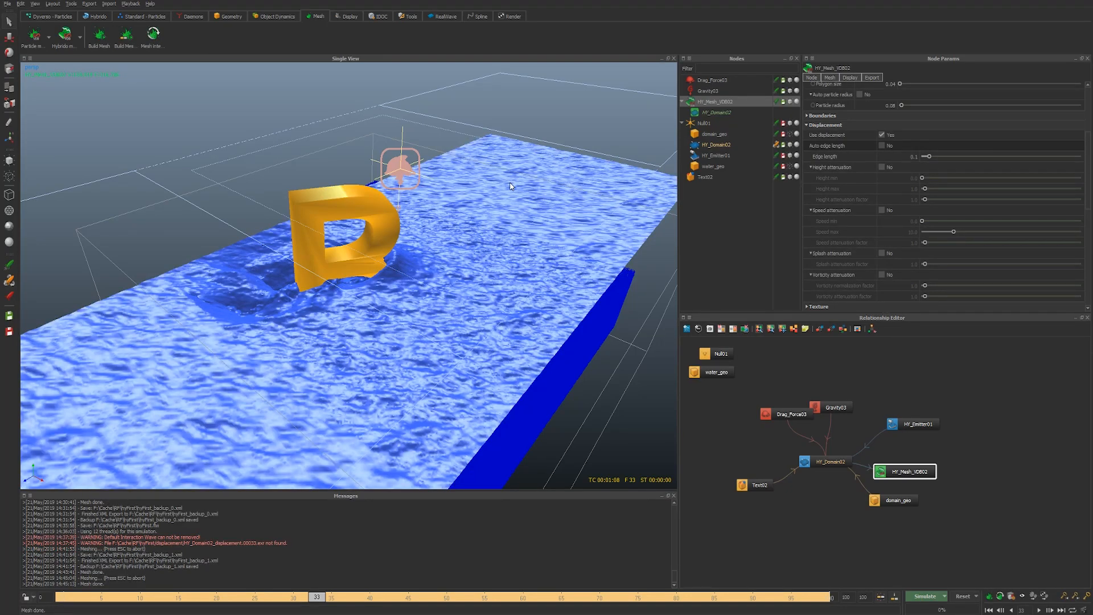
{"action": "double_click", "coordinate": [913, 158]}
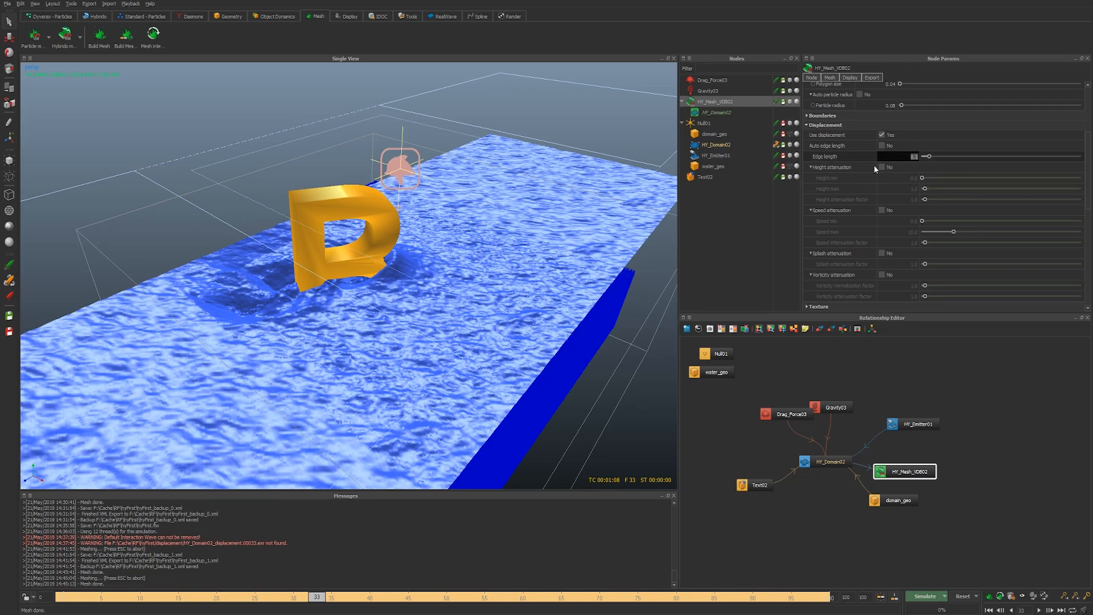
{"action": "key", "text": "Right"}
{"action": "type", "text": "05"}
{"action": "key", "text": "Return"}
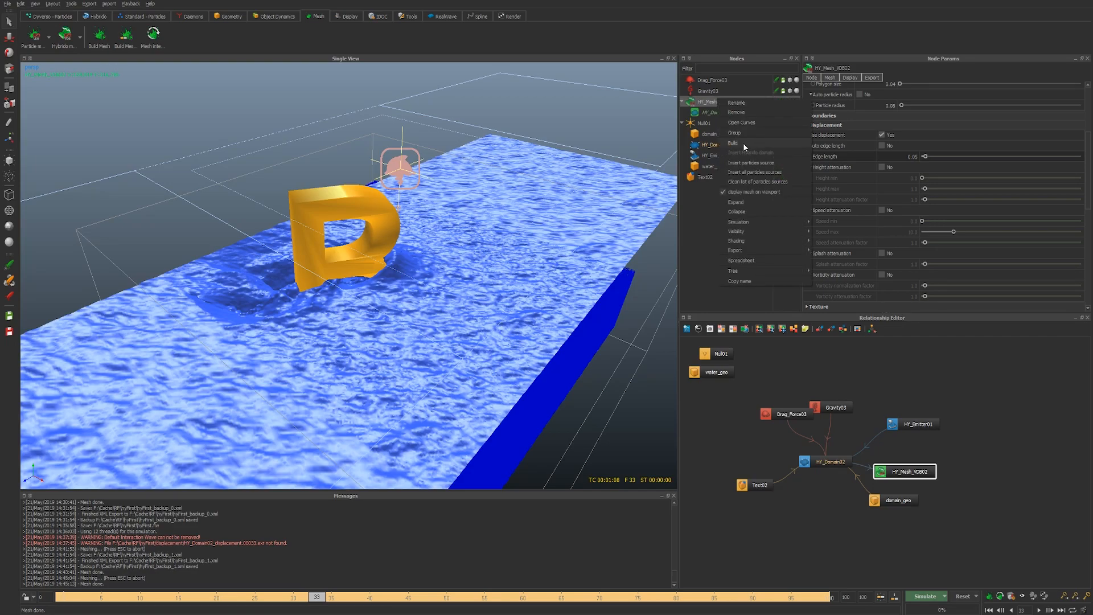
{"action": "mouse_move", "coordinate": [489, 287]}
{"action": "left_mouse_down", "text": "alt"}
{"action": "mouse_move", "coordinate": [551, 302]}
{"action": "mouse_move", "coordinate": [495, 287]}
{"action": "left_mouse_up", "text": "alt"}
Step: Refine HY_Mesh_VDB02's displacement Edge length to 0.025 and rebuild the mesh
{"action": "double_click", "coordinate": [918, 156]}
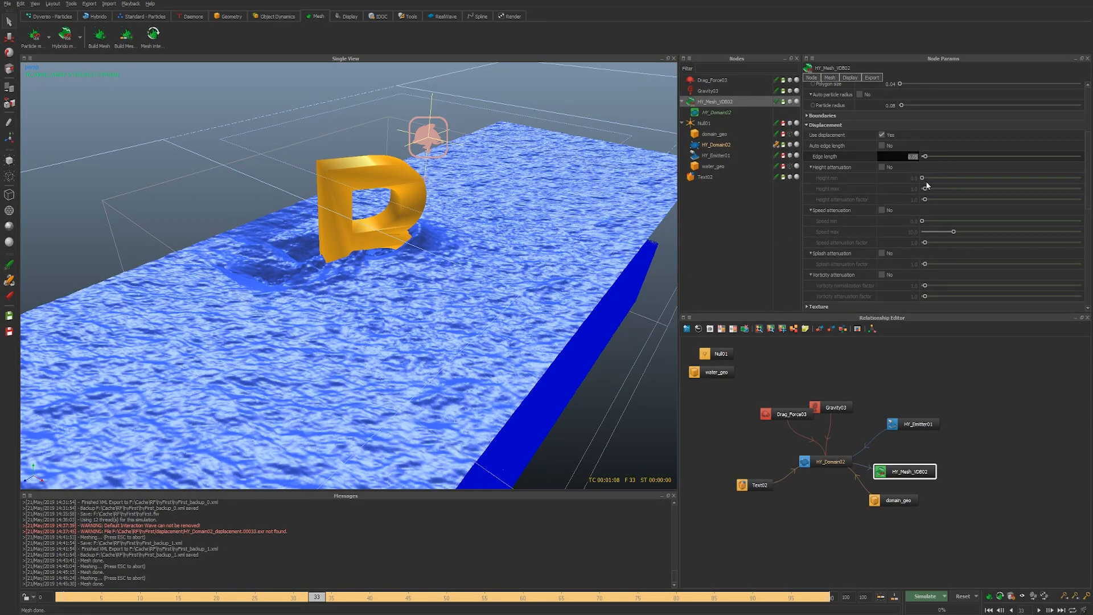
{"action": "key", "text": "Right"}
{"action": "key", "text": "shift+Left"}
{"action": "type", "text": "24"}
{"action": "key", "text": "Return"}
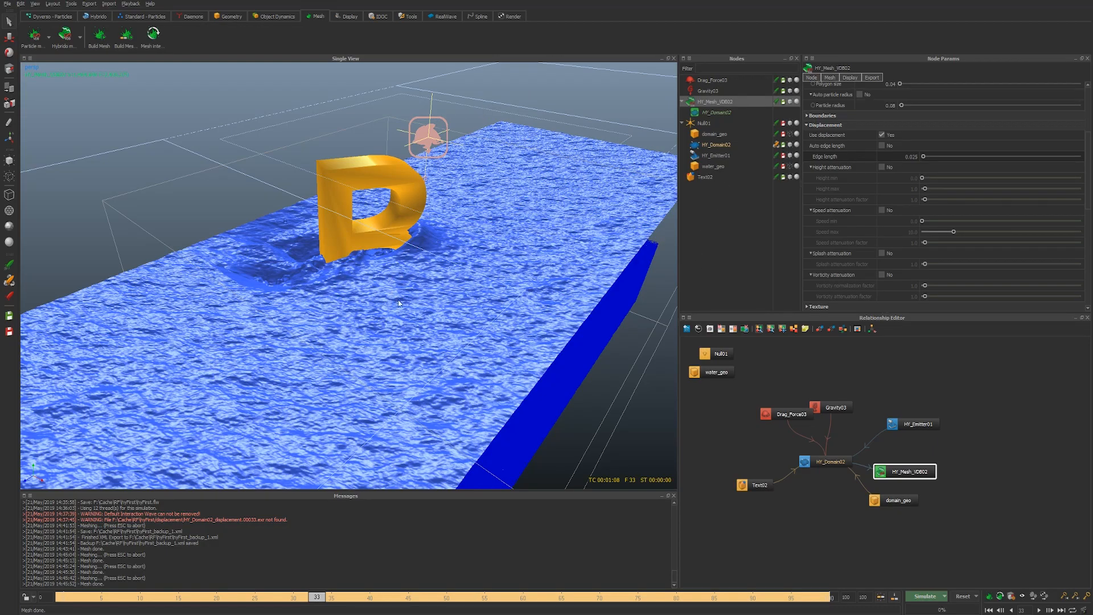
Step: Examine the displaced water surface and splash around the text object up close from several angles
{"action": "left_click_drag", "start_coordinate": [352, 297], "coordinate": [403, 348], "text": "alt"}
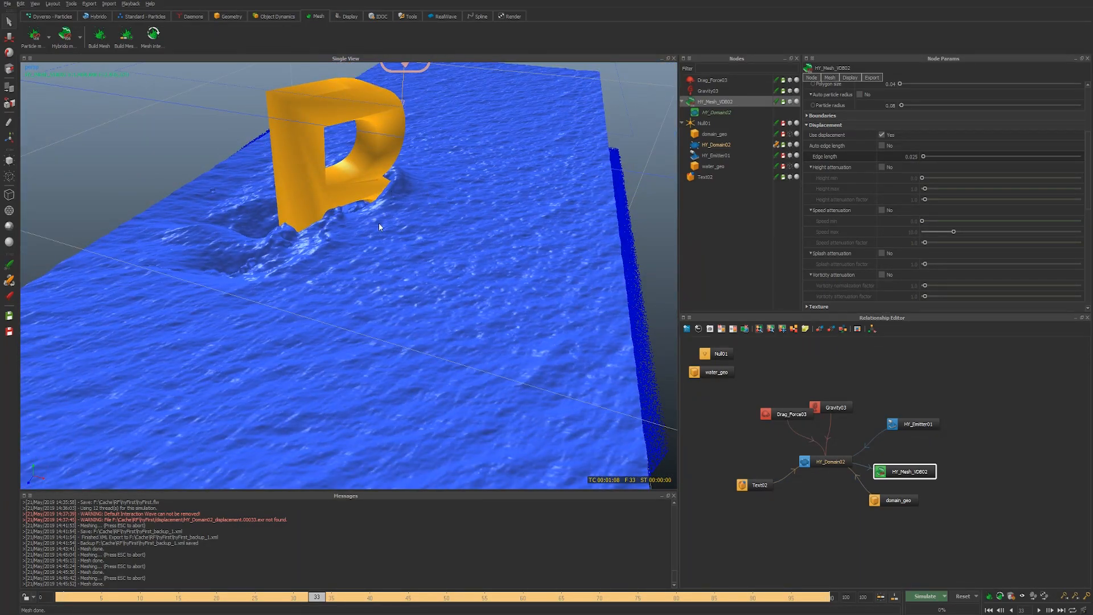
{"action": "middle_click_drag", "start_coordinate": [380, 226], "coordinate": [403, 272], "text": "alt"}
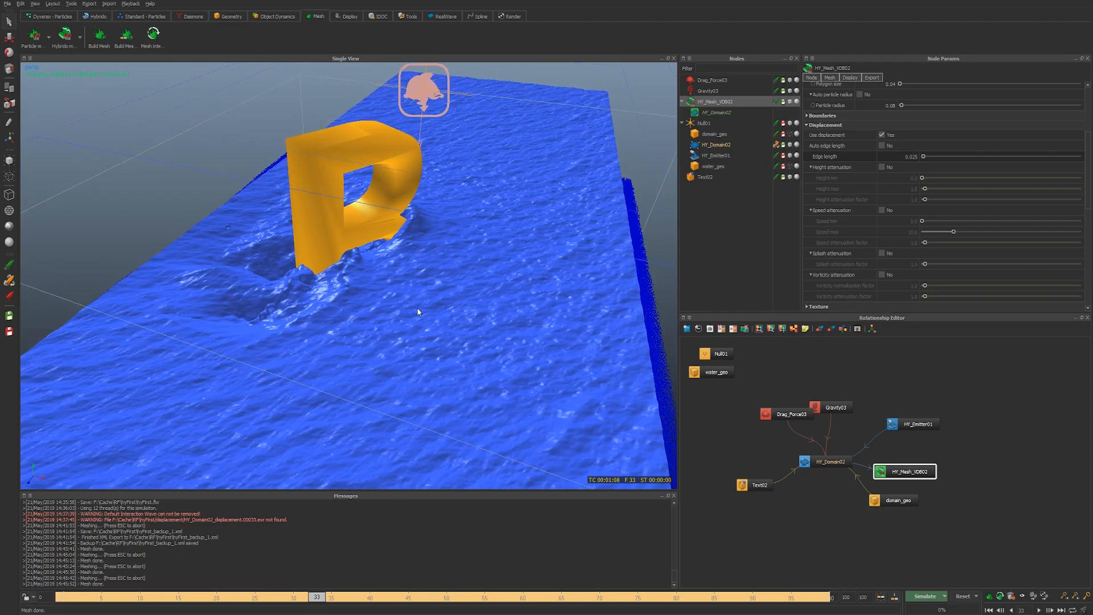
{"action": "left_click_drag", "start_coordinate": [418, 312], "coordinate": [492, 345], "text": "alt"}
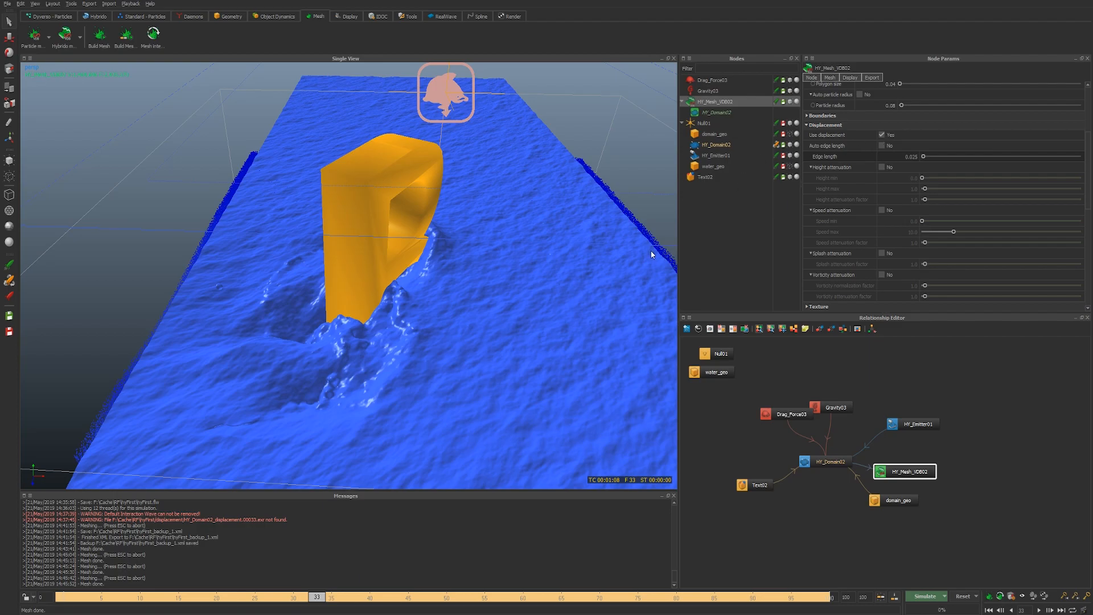
{"action": "left_click_drag", "start_coordinate": [645, 229], "coordinate": [529, 279], "text": "alt"}
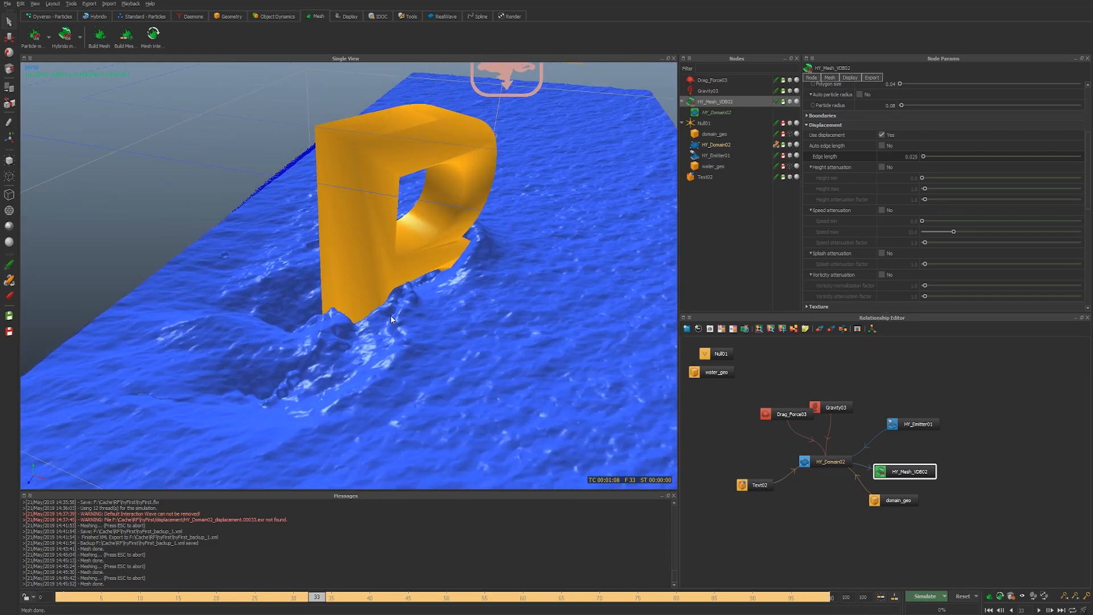
{"action": "left_click_drag", "start_coordinate": [394, 320], "coordinate": [373, 325], "text": "alt"}
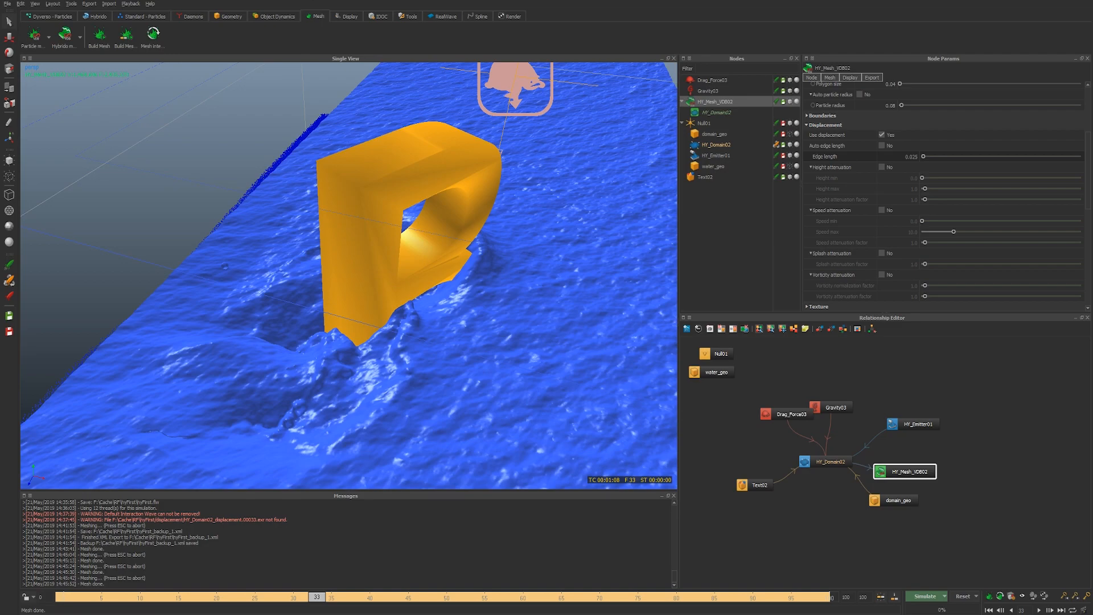
{"action": "left_click_drag", "start_coordinate": [11, 190], "coordinate": [537, 0]}
{"action": "key", "text": "space"}
{"action": "middle_click_drag", "start_coordinate": [548, 263], "coordinate": [495, 259], "text": "alt"}
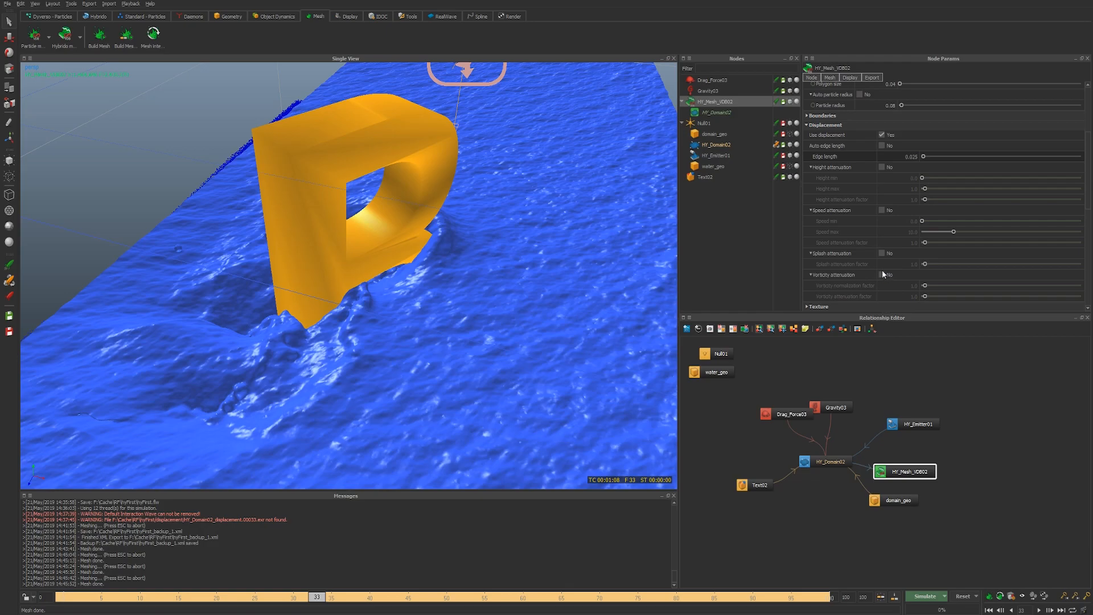
Step: Review the Vorticity particle channel of HY_Domain02 and the displacement attenuation options of HY_Mesh_VDB02
{"action": "left_click", "coordinate": [734, 145]}
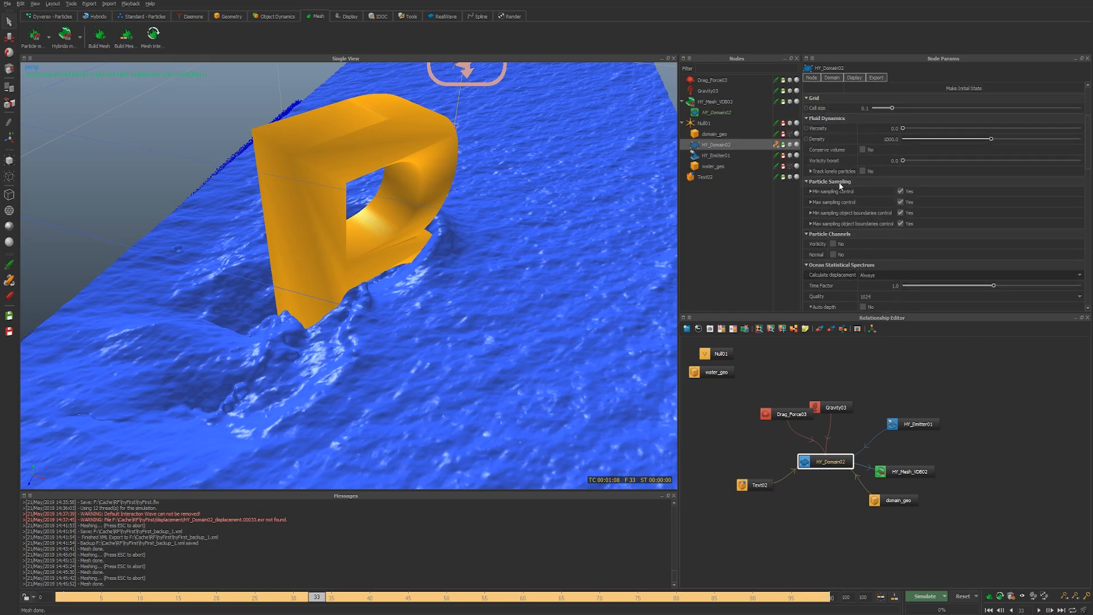
{"action": "scroll", "coordinate": [850, 250], "scroll_direction": "down", "scroll_amount": 3}
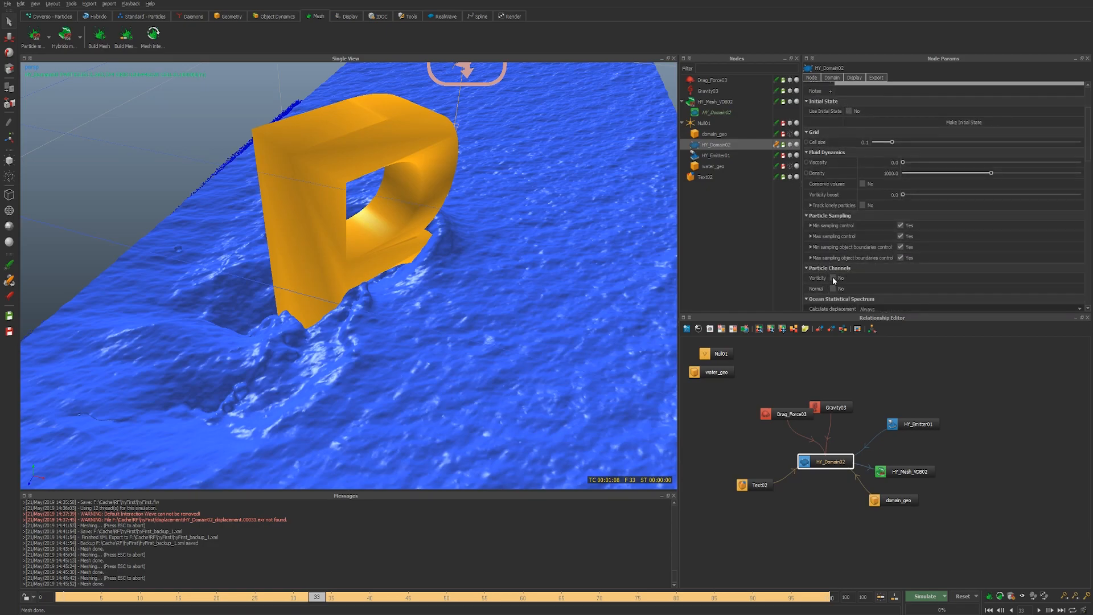
{"action": "left_click", "coordinate": [728, 104]}
{"action": "scroll", "coordinate": [851, 259], "scroll_direction": "down", "scroll_amount": 1}
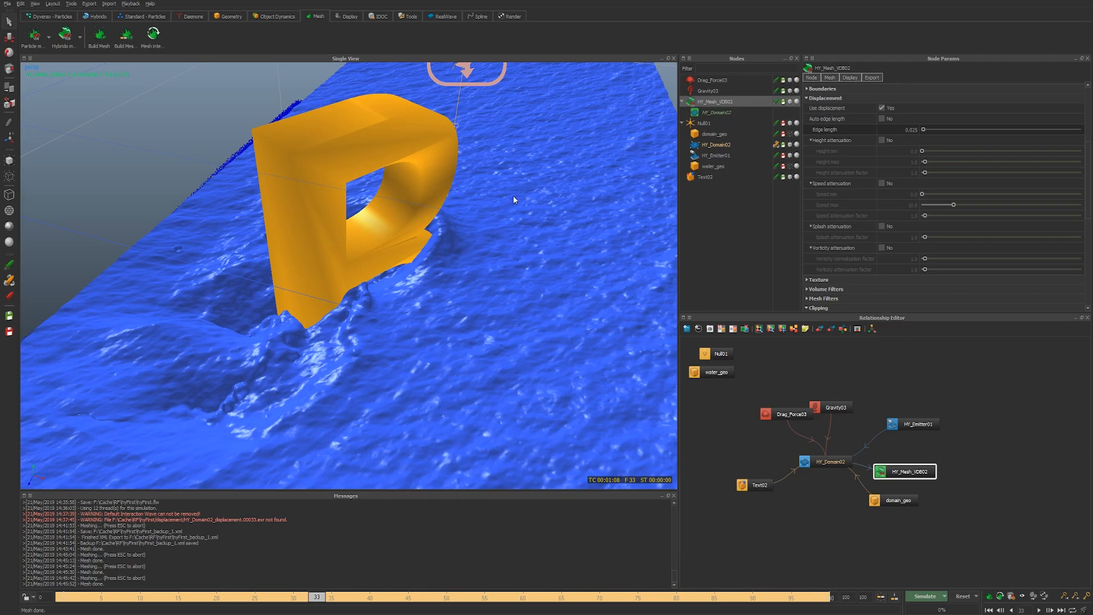
Step: Turn off Extension in HY_Mesh_VDB02's Boundaries settings
{"action": "left_click_drag", "start_coordinate": [510, 197], "coordinate": [535, 194], "text": "alt"}
{"action": "right_click_drag", "start_coordinate": [535, 193], "coordinate": [279, 187], "text": "alt"}
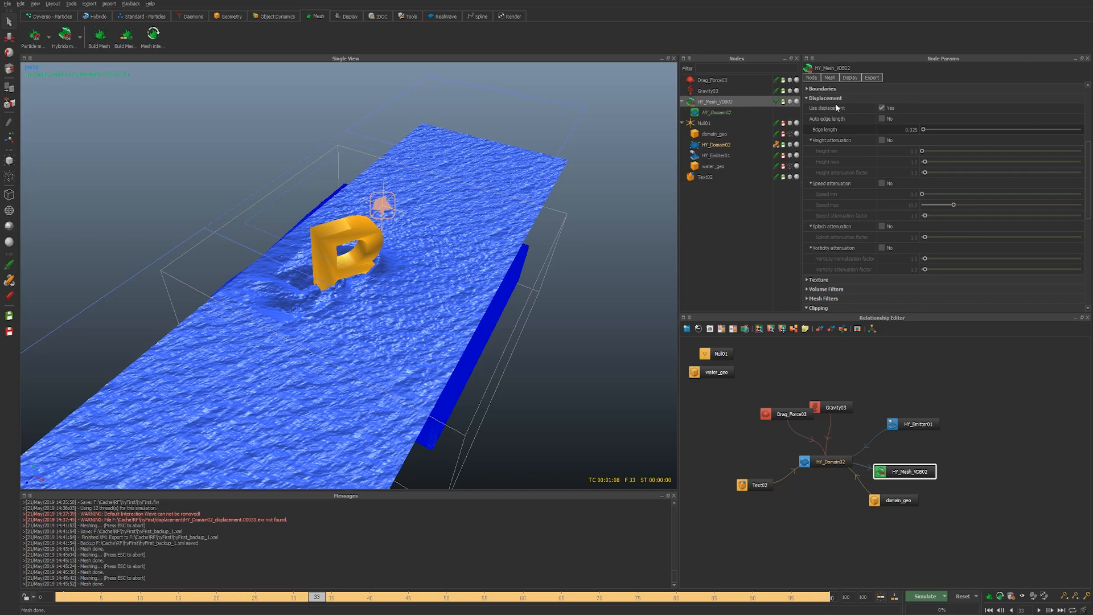
{"action": "scroll", "coordinate": [847, 121], "scroll_direction": "up", "scroll_amount": 3}
{"action": "left_click", "coordinate": [827, 169]}
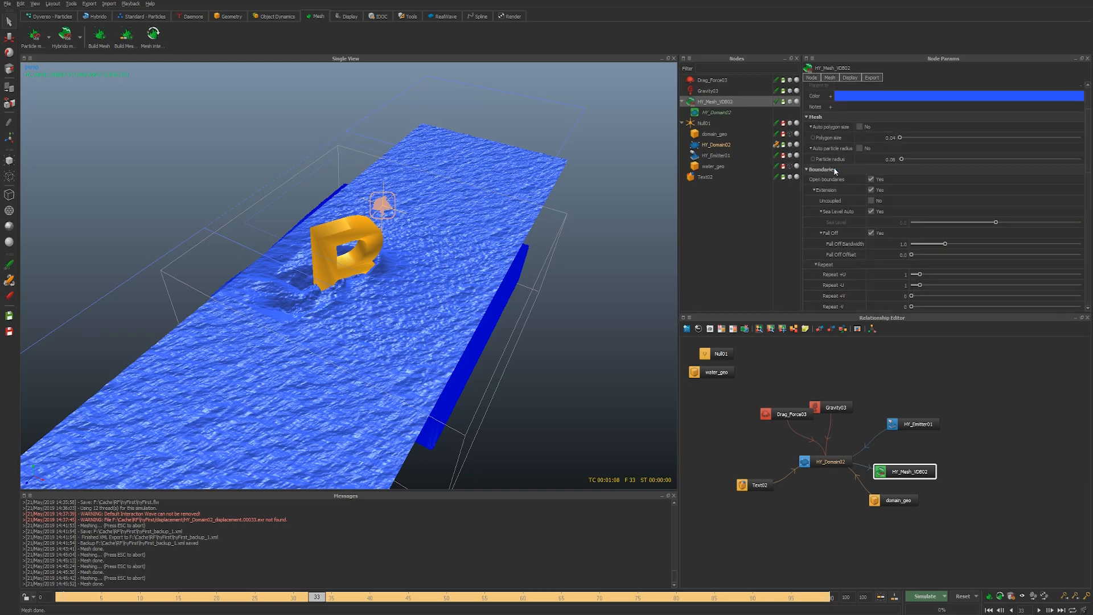
{"action": "left_click", "coordinate": [871, 190]}
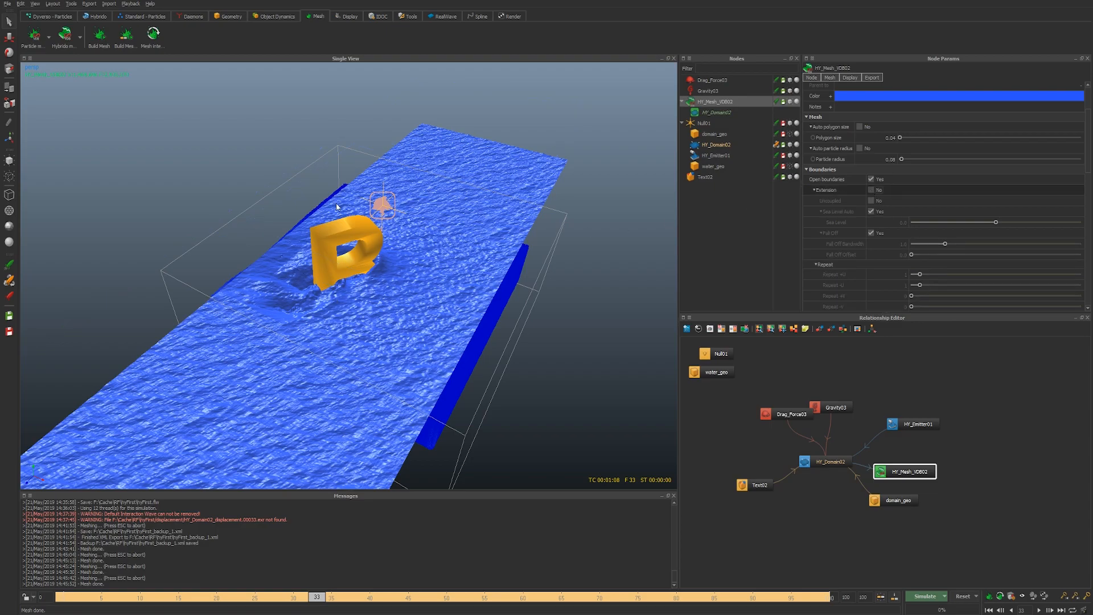
Step: Enable Bounded for HY_Mesh_VDB02, rotate its box to about -31.3° in Y around the text object and stretch its Z scale to about 4.78
{"action": "left_click_drag", "start_coordinate": [369, 236], "coordinate": [426, 233], "text": "alt"}
{"action": "key", "text": "1"}
{"action": "scroll", "coordinate": [914, 165], "scroll_direction": "up", "scroll_amount": 3}
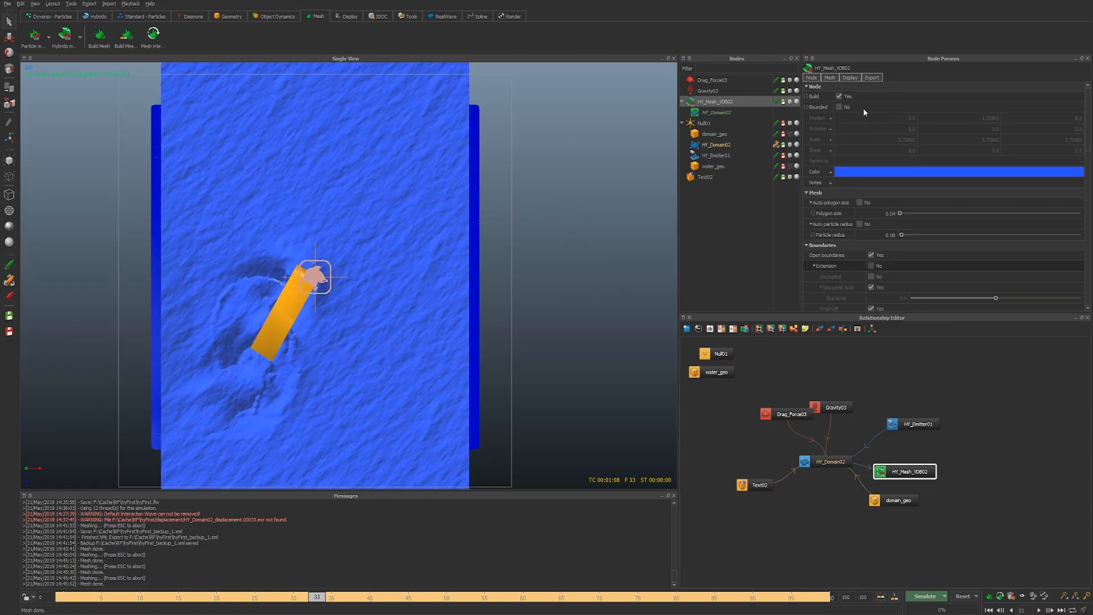
{"action": "left_click", "coordinate": [839, 107]}
{"action": "left_click_drag", "start_coordinate": [354, 339], "coordinate": [329, 367]}
{"action": "key", "text": "w"}
{"action": "left_click_drag", "start_coordinate": [306, 313], "coordinate": [296, 327]}
{"action": "key", "text": "r"}
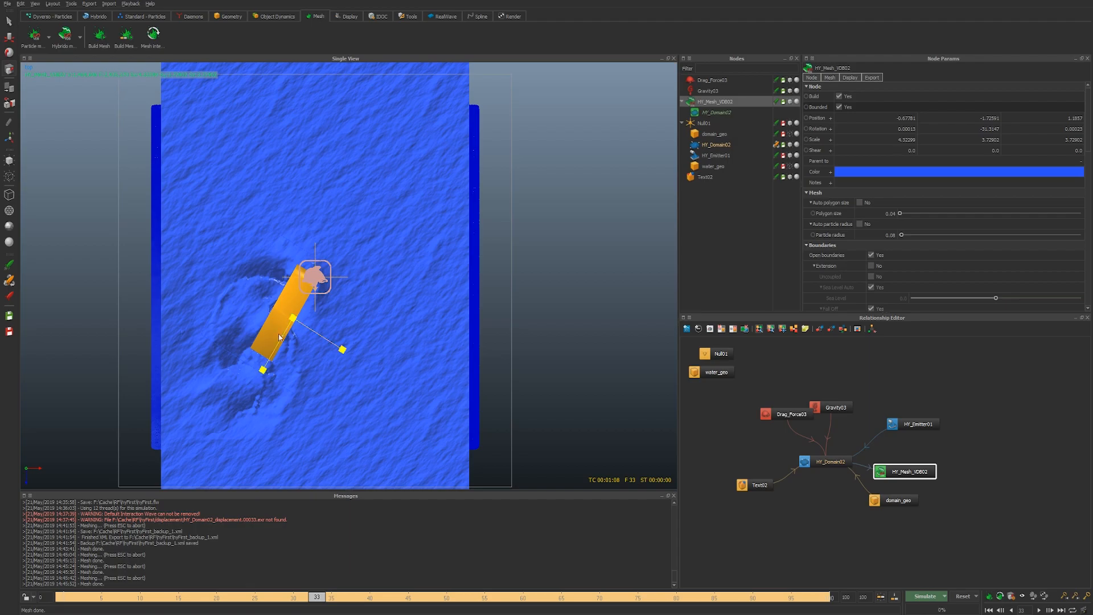
{"action": "left_click_drag", "start_coordinate": [263, 370], "coordinate": [232, 391]}
Step: Turn on interactive meshing to build the bounded HY_Mesh_VDB02 in the perspective view
{"action": "key", "text": "4"}
{"action": "left_click_drag", "start_coordinate": [420, 296], "coordinate": [348, 273], "text": "alt"}
{"action": "left_click", "coordinate": [153, 35]}
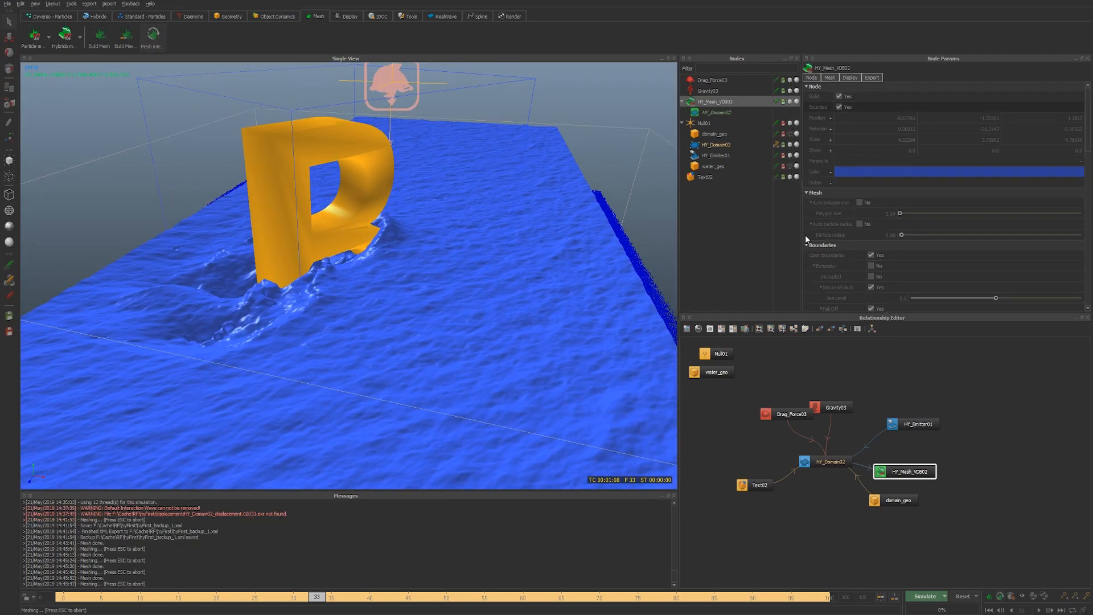
Step: Enlarge HY_Mesh_VDB02's bounding box to a Z scale of about 5.59 and shift it to about X -0.84, Z 1.46
{"action": "left_click_drag", "start_coordinate": [502, 246], "coordinate": [516, 262], "text": "alt"}
{"action": "key", "text": "r"}
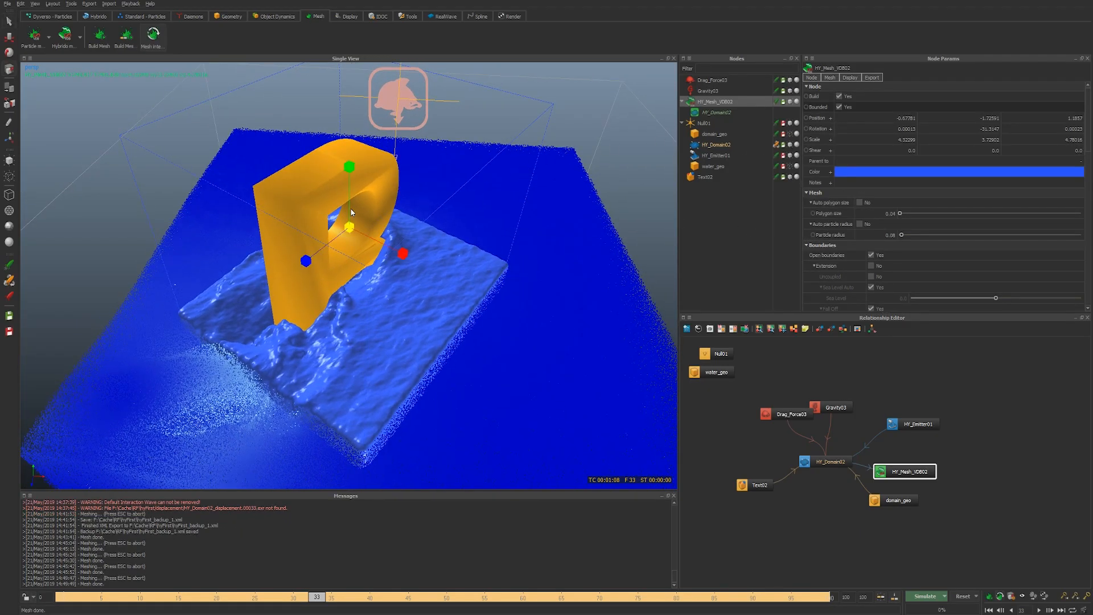
{"action": "left_click_drag", "start_coordinate": [302, 261], "coordinate": [268, 299]}
{"action": "key", "text": "w"}
{"action": "left_click_drag", "start_coordinate": [305, 260], "coordinate": [295, 273]}
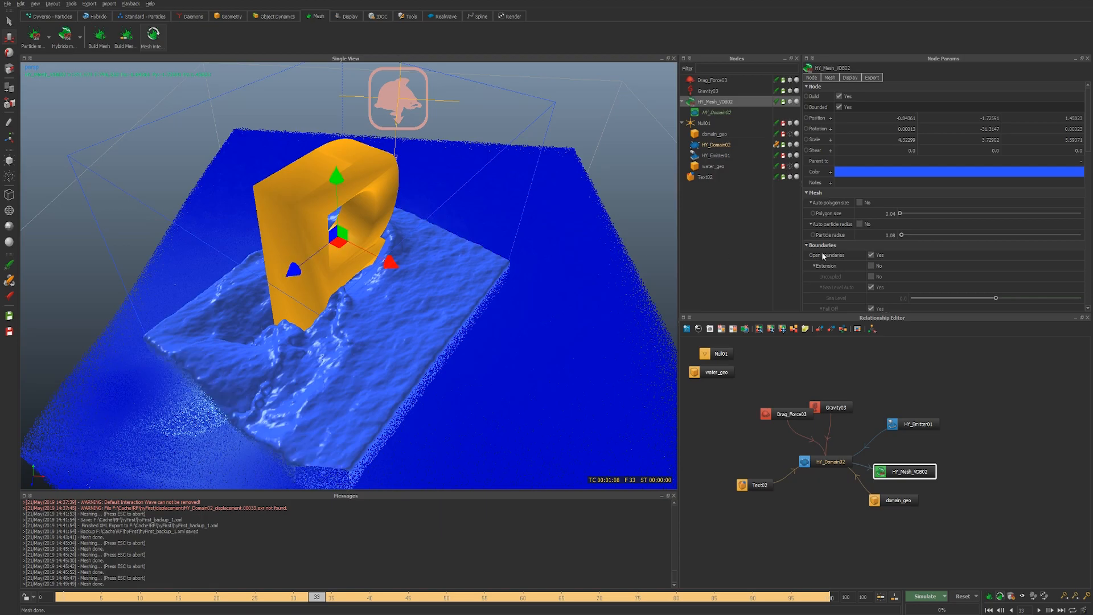
Step: Review the Height attenuation and Speed attenuation parameters in HY_Mesh_VDB02's Displacement settings
{"action": "scroll", "coordinate": [833, 247], "scroll_direction": "down", "scroll_amount": 4}
{"action": "scroll", "coordinate": [837, 228], "scroll_direction": "down", "scroll_amount": 4}
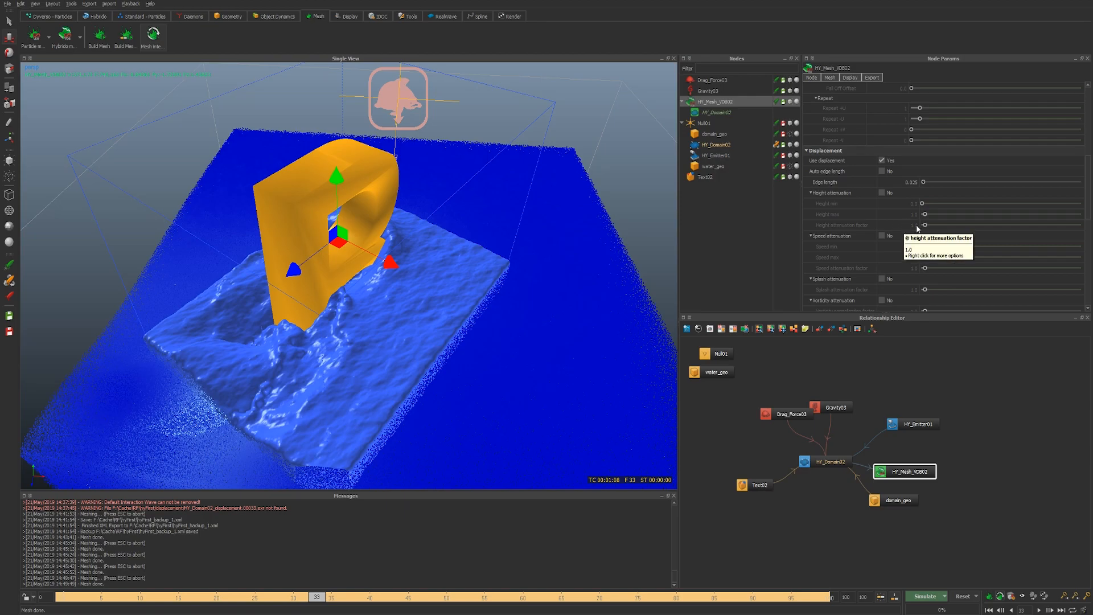
{"action": "left_click", "coordinate": [812, 193]}
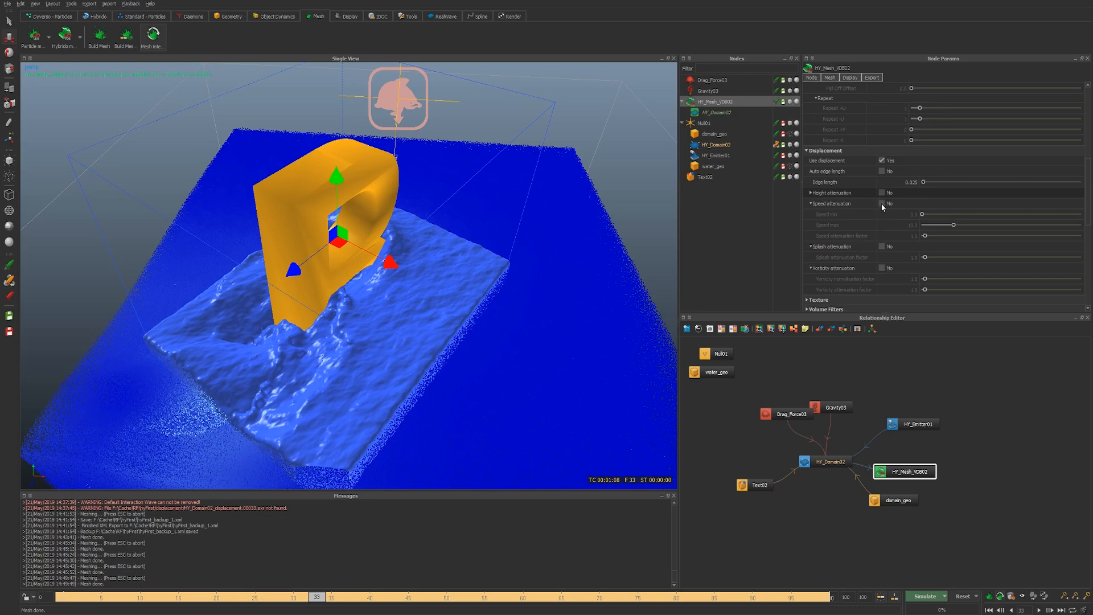
{"action": "left_click", "coordinate": [849, 209]}
Step: Check the particle velocity range in HY_Domain02's Statistics and return to HY_Mesh_VDB02
{"action": "left_click", "coordinate": [717, 145]}
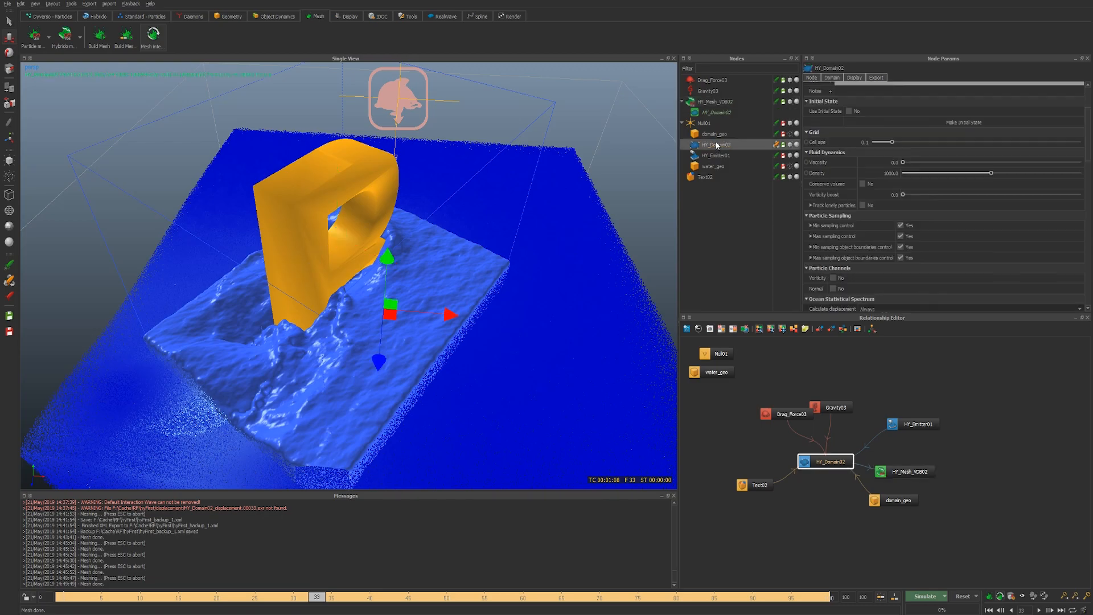
{"action": "scroll", "coordinate": [890, 202], "scroll_direction": "down", "scroll_amount": 5}
{"action": "scroll", "coordinate": [890, 208], "scroll_direction": "down", "scroll_amount": 6}
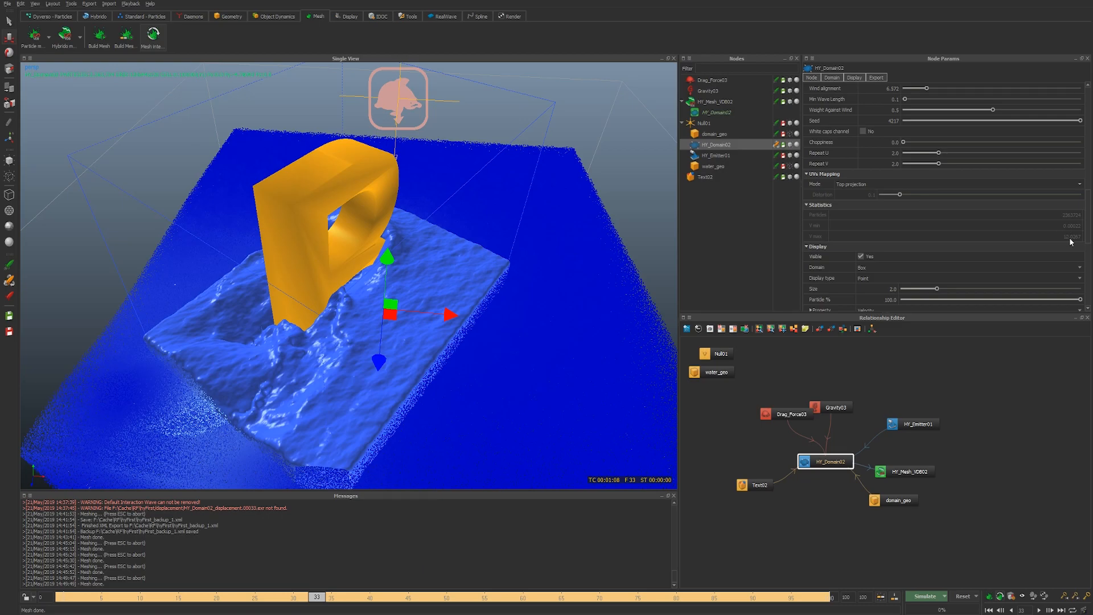
{"action": "left_click", "coordinate": [723, 101]}
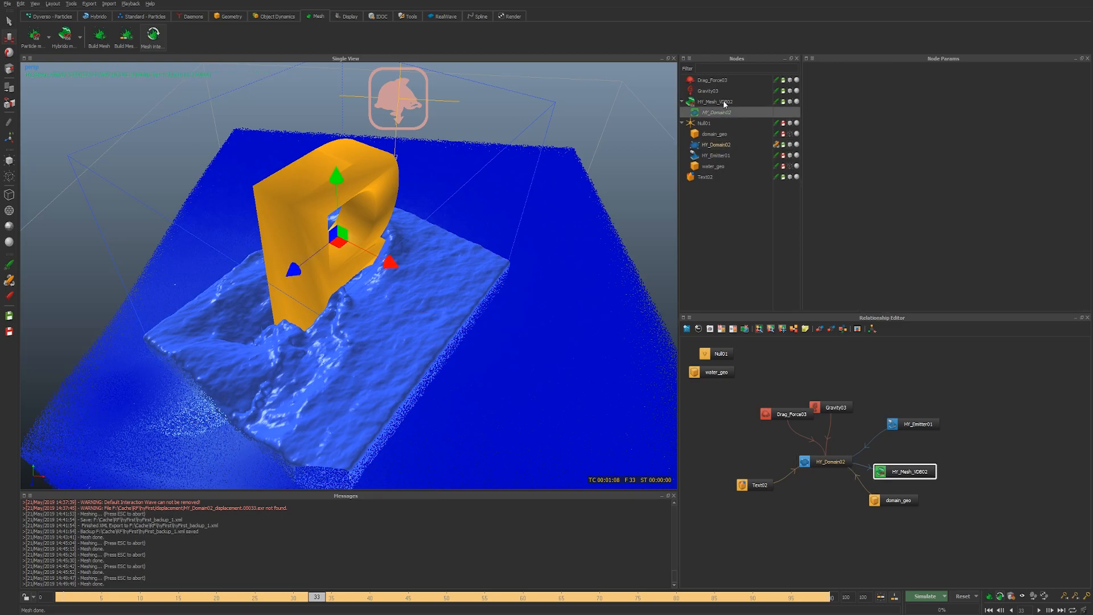
Step: Turn on Speed attenuation in HY_Mesh_VDB02's Displacement settings and set its Speed max to 4
{"action": "scroll", "coordinate": [896, 213], "scroll_direction": "down", "scroll_amount": 1}
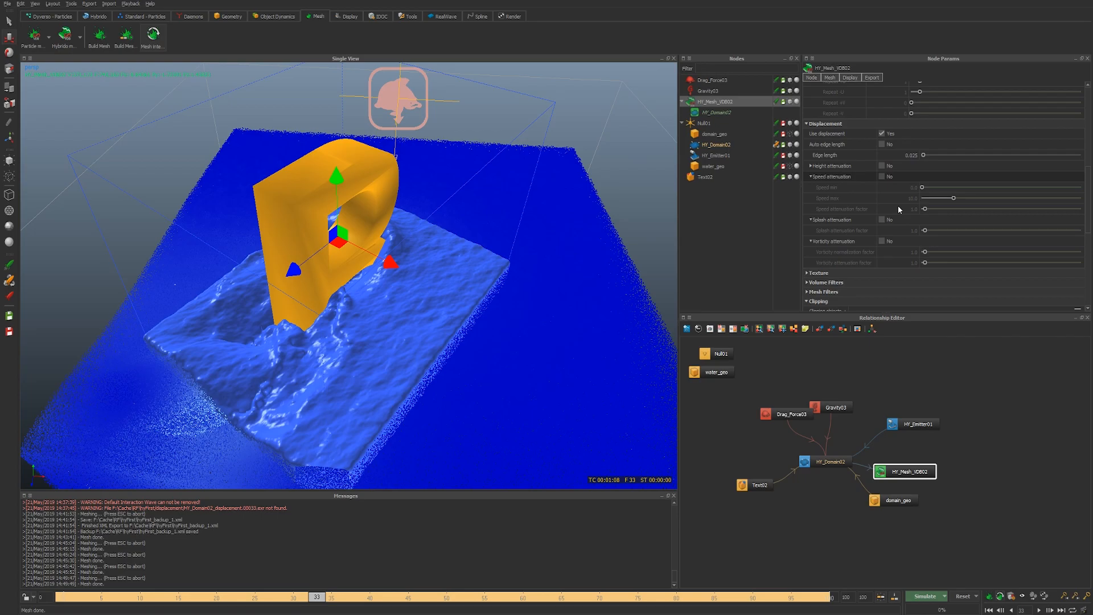
{"action": "left_click", "coordinate": [882, 177]}
{"action": "double_click", "coordinate": [913, 187]}
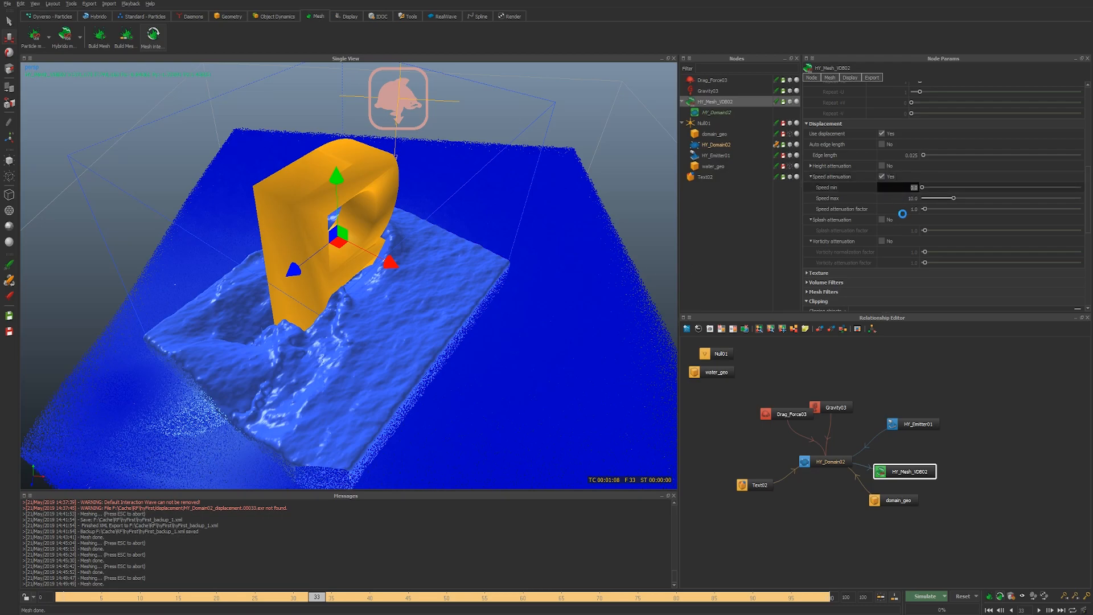
{"action": "key", "text": "Tab"}
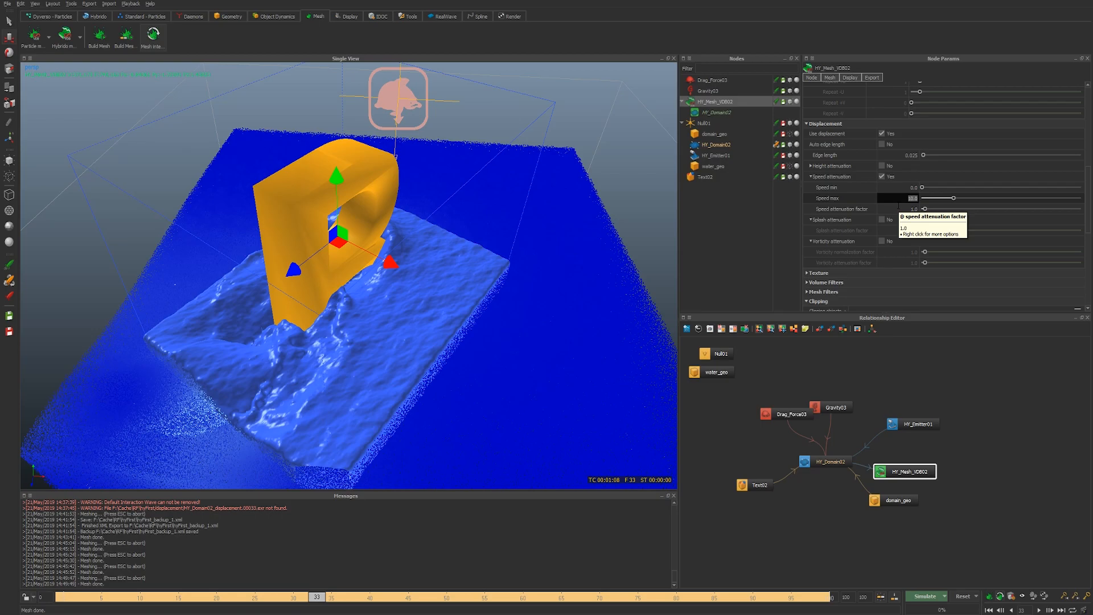
{"action": "type", "text": "4"}
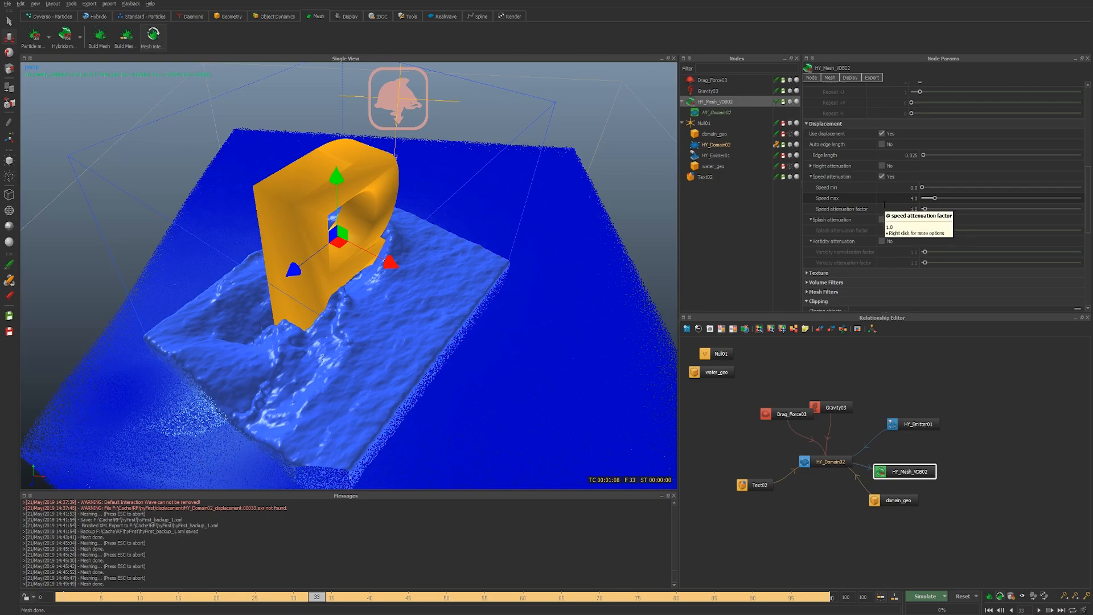
{"action": "mouse_move", "coordinate": [336, 311]}
{"action": "left_mouse_down", "text": "alt"}
{"action": "mouse_move", "coordinate": [371, 299]}
{"action": "mouse_move", "coordinate": [349, 292]}
{"action": "mouse_move", "coordinate": [373, 305]}
{"action": "mouse_move", "coordinate": [345, 313]}
{"action": "left_mouse_up", "text": "alt"}
{"action": "right_click_drag", "start_coordinate": [345, 313], "coordinate": [376, 302], "text": "alt"}
{"action": "middle_click_drag", "start_coordinate": [376, 301], "coordinate": [395, 292], "text": "alt"}
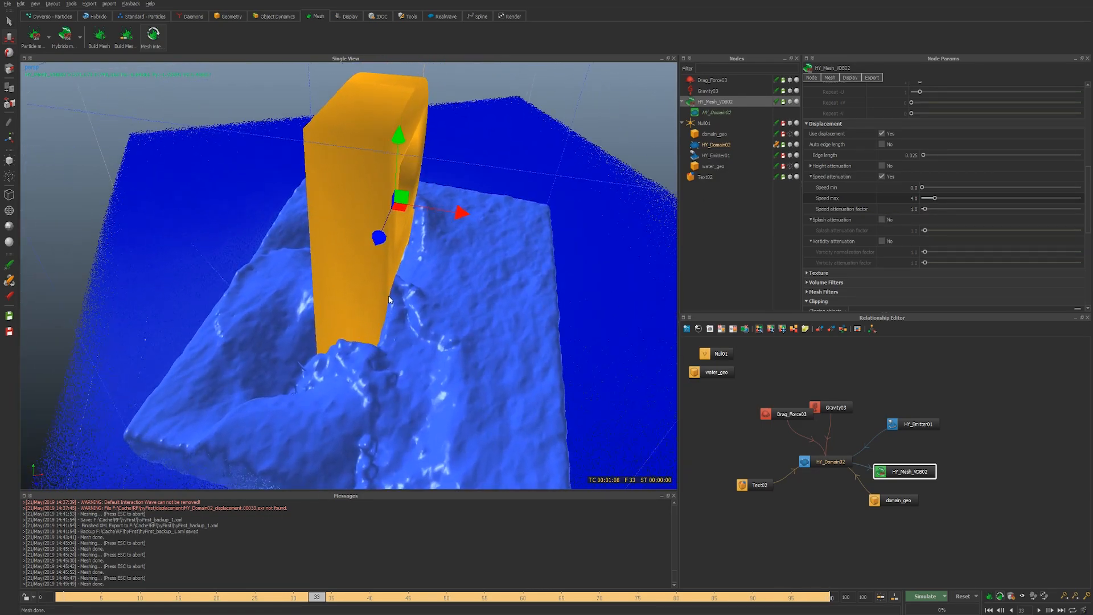
Step: Lower the Speed max of the mesh's Speed attenuation to 3 and check the displaced surface around the letter
{"action": "double_click", "coordinate": [907, 202]}
{"action": "type", "text": "1"}
{"action": "key", "text": "Return"}
{"action": "mouse_move", "coordinate": [426, 362]}
{"action": "left_mouse_down", "text": "alt"}
{"action": "mouse_move", "coordinate": [374, 369]}
{"action": "mouse_move", "coordinate": [421, 345]}
{"action": "mouse_move", "coordinate": [422, 372]}
{"action": "mouse_move", "coordinate": [420, 360]}
{"action": "left_mouse_up", "text": "alt"}
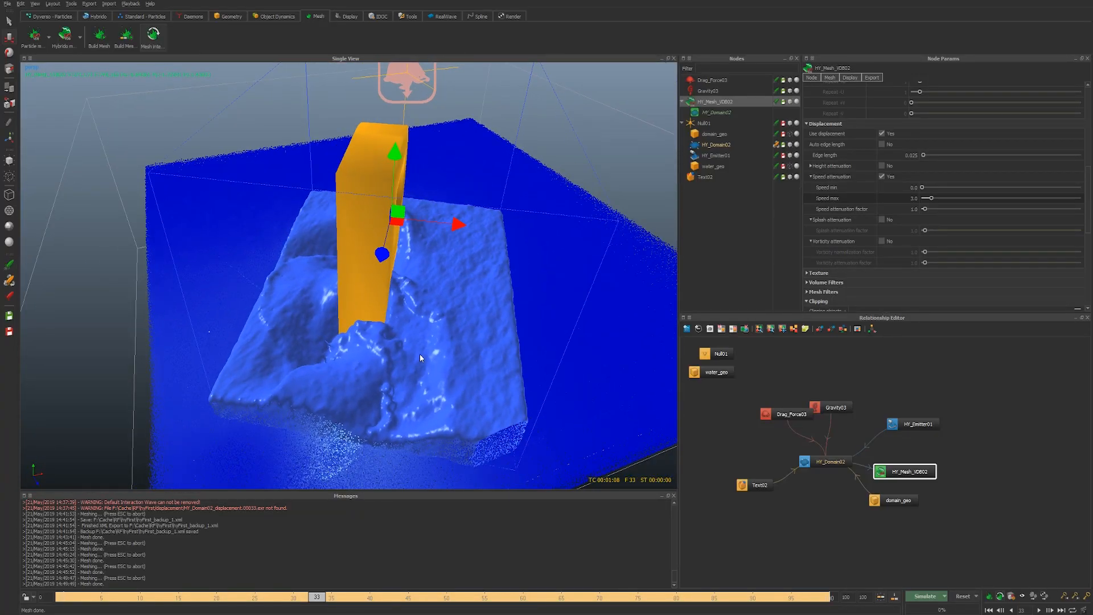
{"action": "left_click_drag", "start_coordinate": [432, 309], "coordinate": [408, 295], "text": "alt"}
{"action": "left_click_drag", "start_coordinate": [266, 279], "coordinate": [359, 297], "text": "alt"}
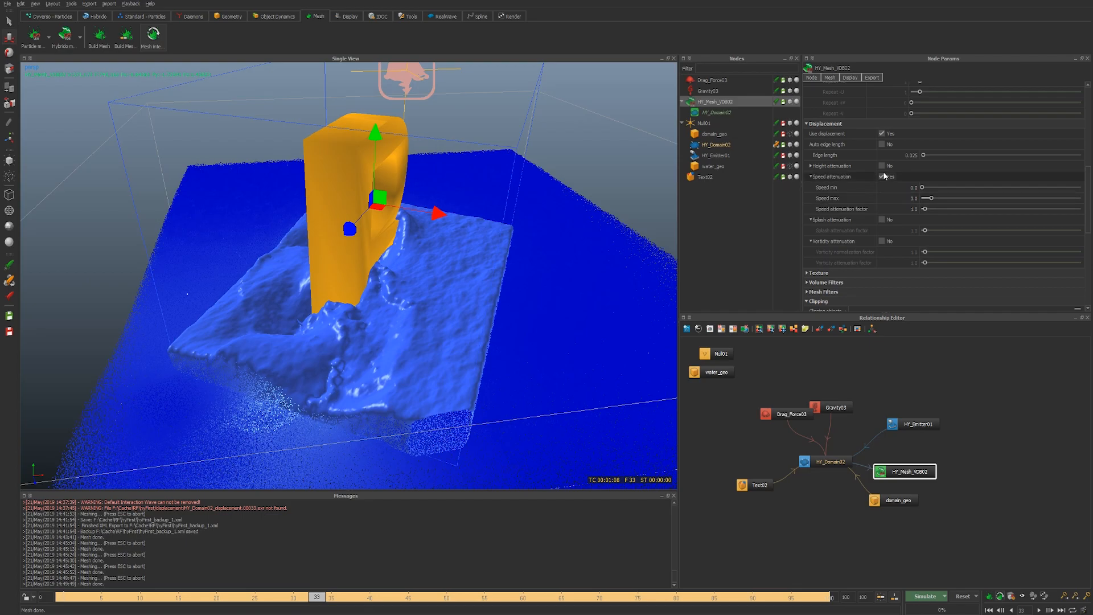
Step: Compare the mesh with Speed attenuation off and on, and try a Speed max of 2 before restoring 3
{"action": "left_click", "coordinate": [883, 177]}
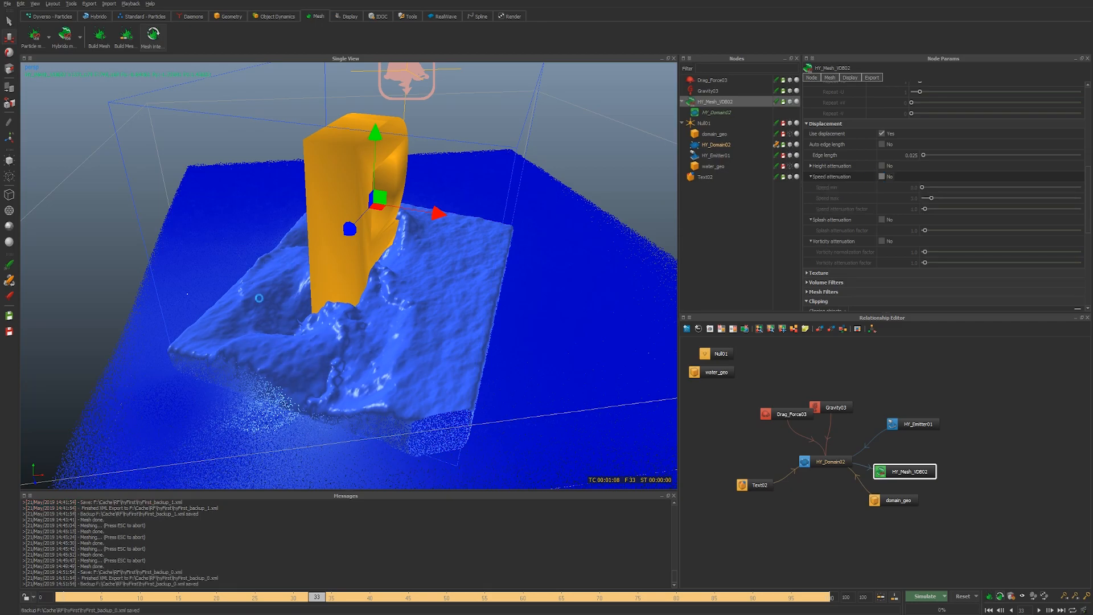
{"action": "key", "text": "ctrl+z"}
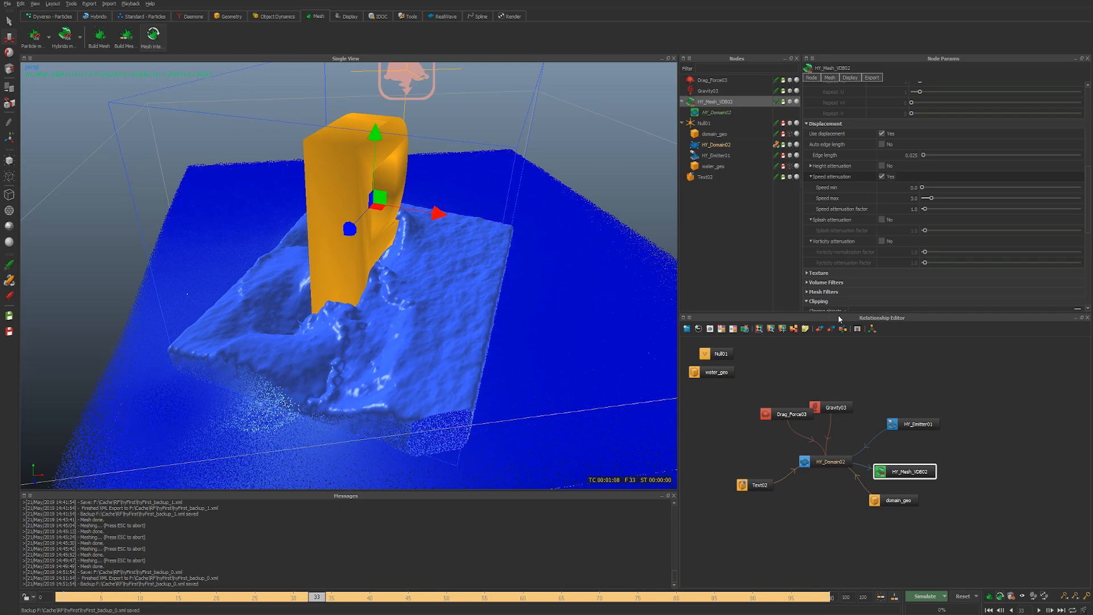
{"action": "left_click", "coordinate": [911, 198]}
{"action": "type", "text": "2"}
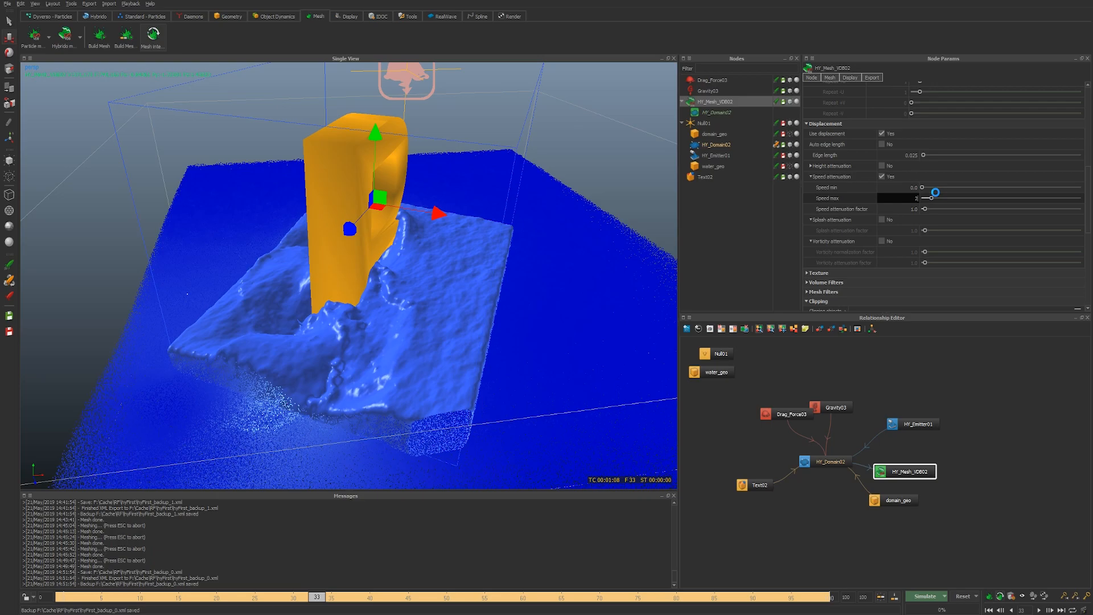
{"action": "left_click", "coordinate": [935, 193]}
{"action": "left_click", "coordinate": [908, 198]}
{"action": "type", "text": "3"}
{"action": "key", "text": "Return"}
Step: Try a Speed attenuation factor of 4 on HY_Mesh_VDB02
{"action": "left_click", "coordinate": [907, 209]}
{"action": "type", "text": "4"}
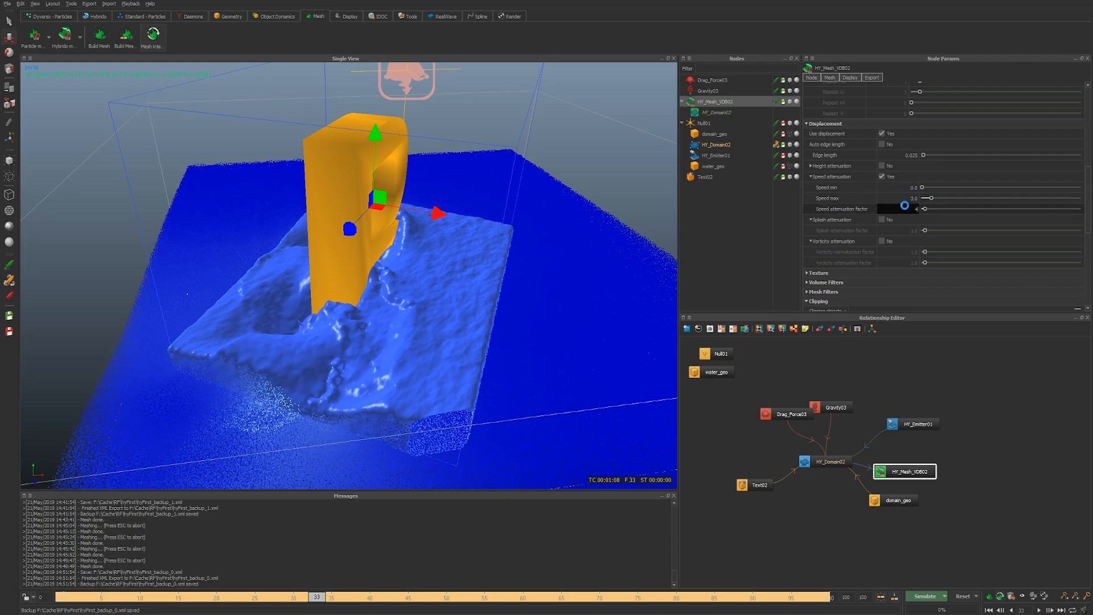
{"action": "key", "text": "Return"}
{"action": "left_click_drag", "start_coordinate": [594, 233], "coordinate": [456, 288], "text": "alt"}
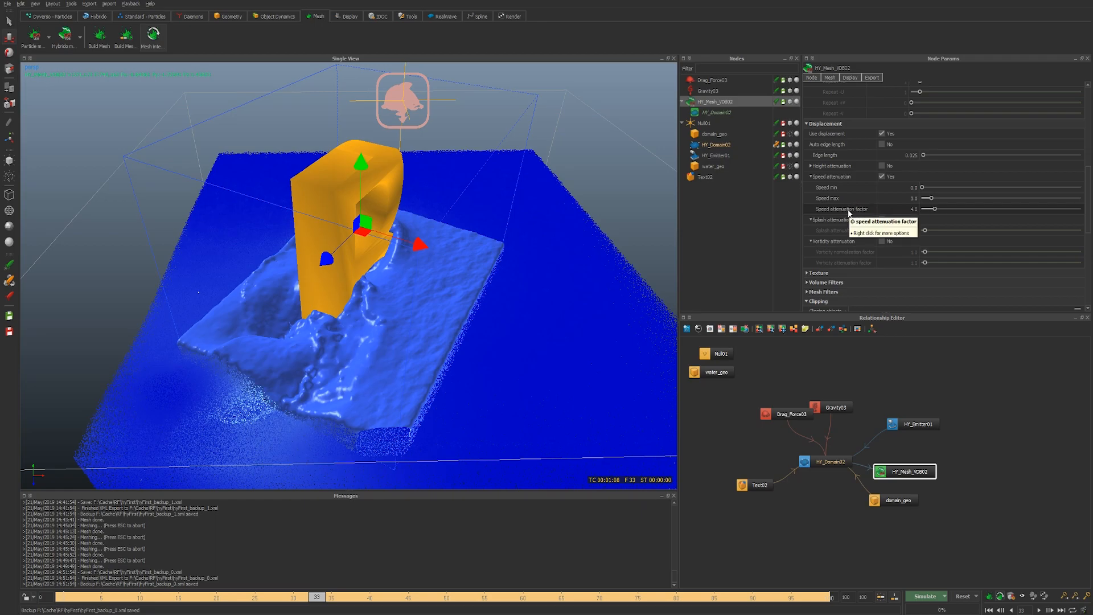
{"action": "mouse_move", "coordinate": [849, 208]}
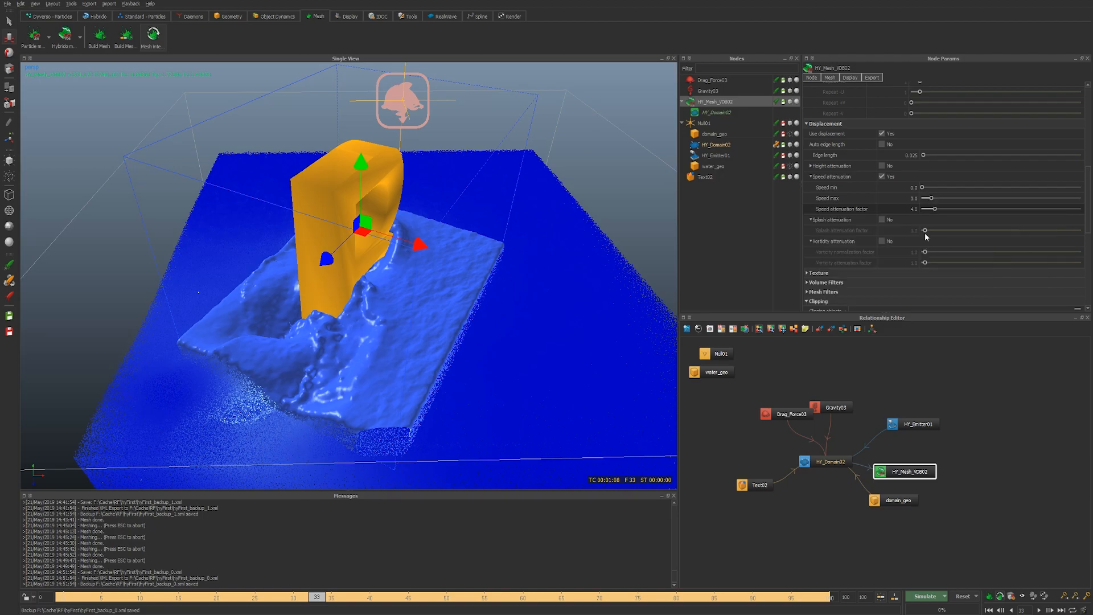
Step: Turn off the Bounded option so HY_Mesh_VDB02 covers the whole fluid domain
{"action": "scroll", "coordinate": [876, 156], "scroll_direction": "up", "scroll_amount": 6}
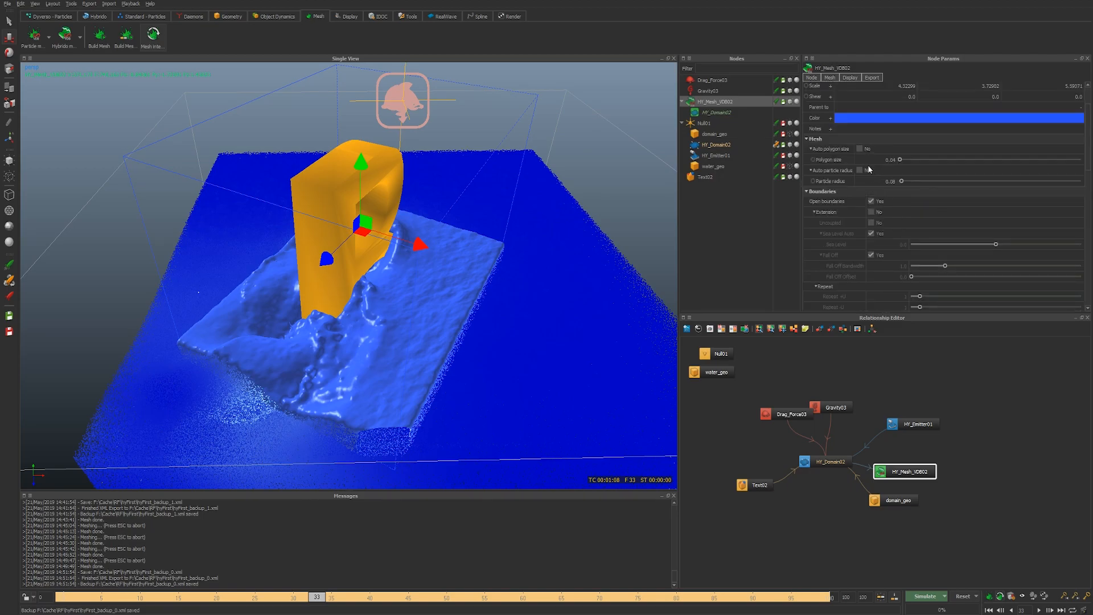
{"action": "scroll", "coordinate": [871, 161], "scroll_direction": "up", "scroll_amount": 3}
{"action": "left_click", "coordinate": [838, 108]}
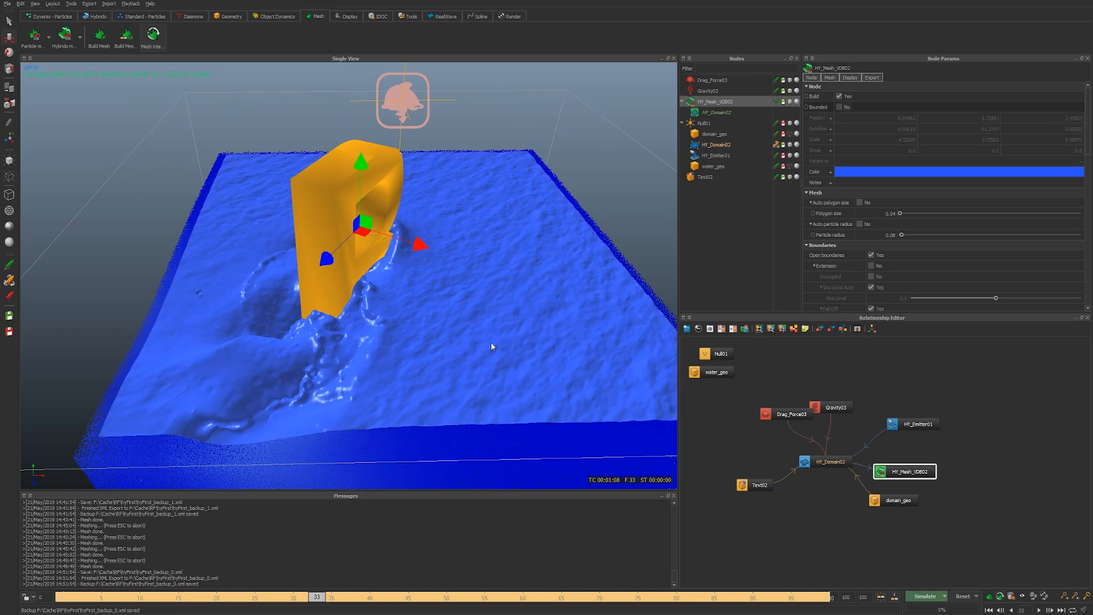
{"action": "mouse_move", "coordinate": [455, 364]}
{"action": "middle_mouse_down"}
{"action": "mouse_move", "coordinate": [426, 406]}
{"action": "mouse_move", "coordinate": [450, 366]}
{"action": "mouse_move", "coordinate": [448, 416]}
{"action": "mouse_move", "coordinate": [456, 340]}
{"action": "mouse_move", "coordinate": [459, 374]}
{"action": "mouse_move", "coordinate": [463, 364]}
{"action": "middle_mouse_up"}
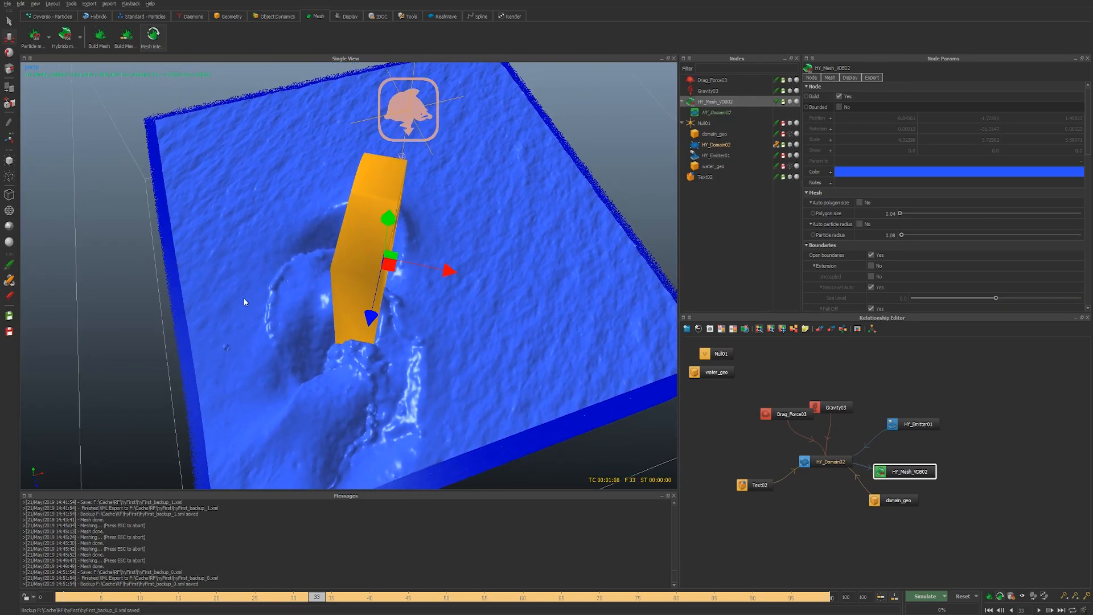
Step: Try a Speed attenuation factor of 2 on the full mesh, and raise it to 10
{"action": "scroll", "coordinate": [828, 276], "scroll_direction": "down", "scroll_amount": 6}
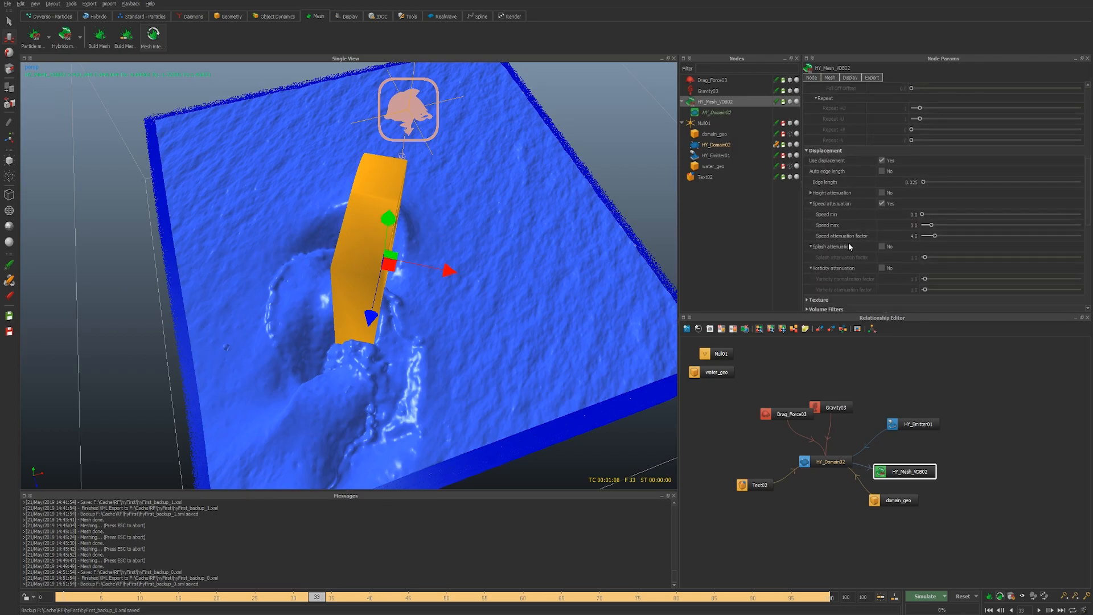
{"action": "double_click", "coordinate": [914, 235]}
{"action": "type", "text": "2"}
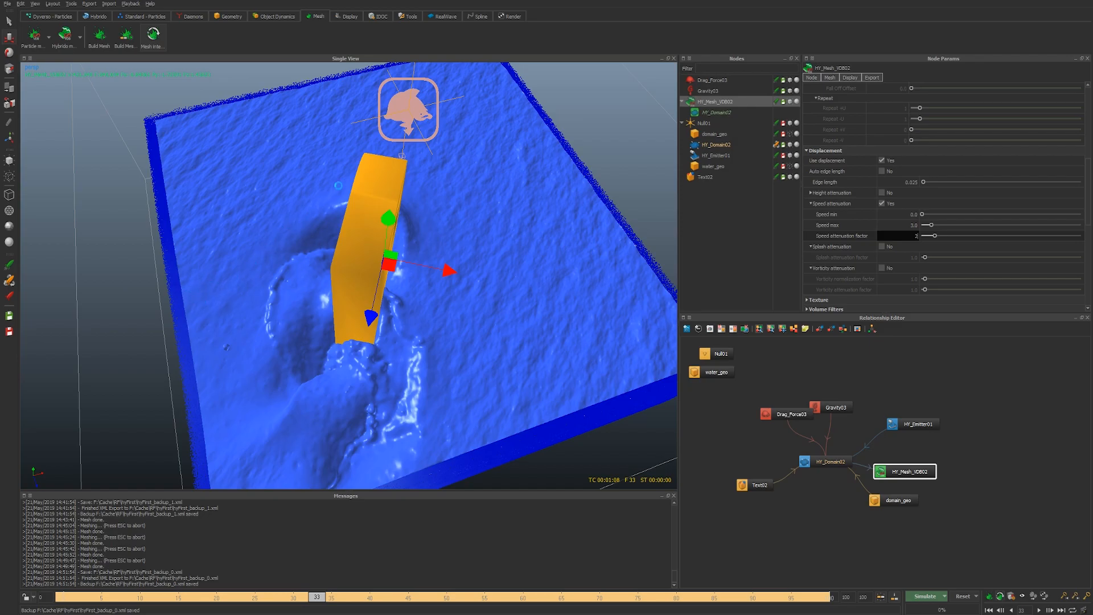
{"action": "key", "text": "Return"}
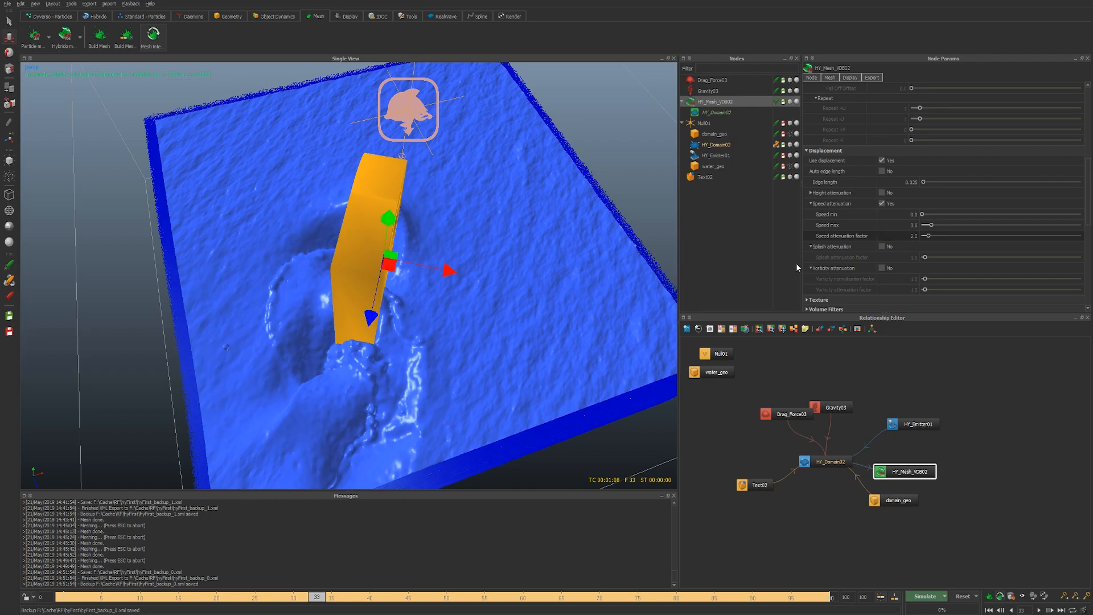
{"action": "double_click", "coordinate": [913, 235]}
{"action": "type", "text": "10"}
{"action": "left_click_drag", "start_coordinate": [554, 358], "coordinate": [448, 337], "text": "alt"}
{"action": "scroll", "coordinate": [449, 337], "scroll_direction": "up", "scroll_amount": 4}
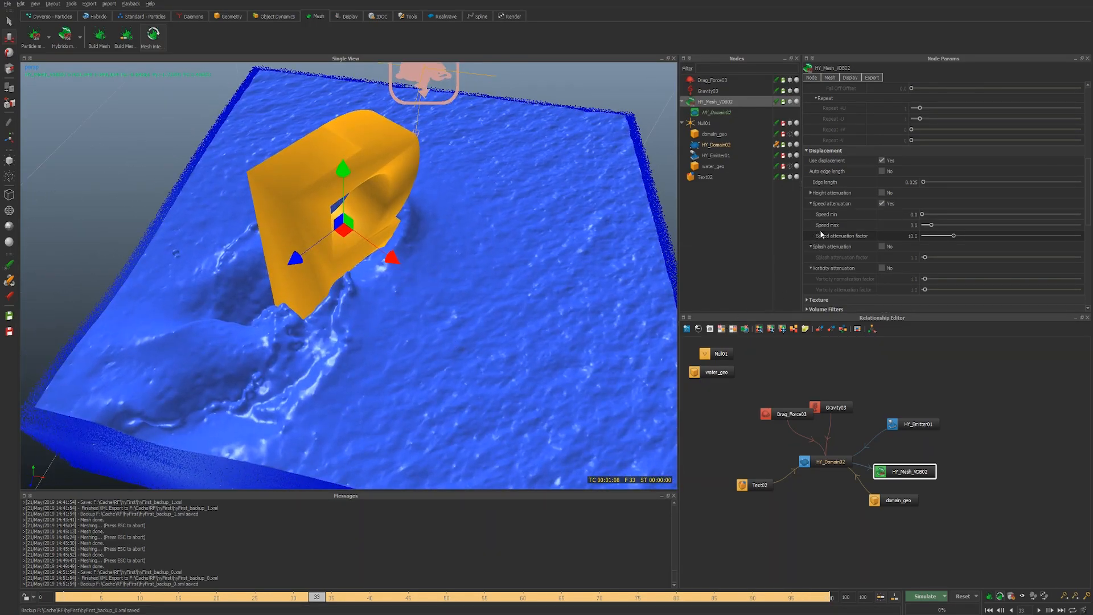
Step: Turn off Speed attenuation and enable Splash attenuation with a factor of 5
{"action": "left_click", "coordinate": [883, 204]}
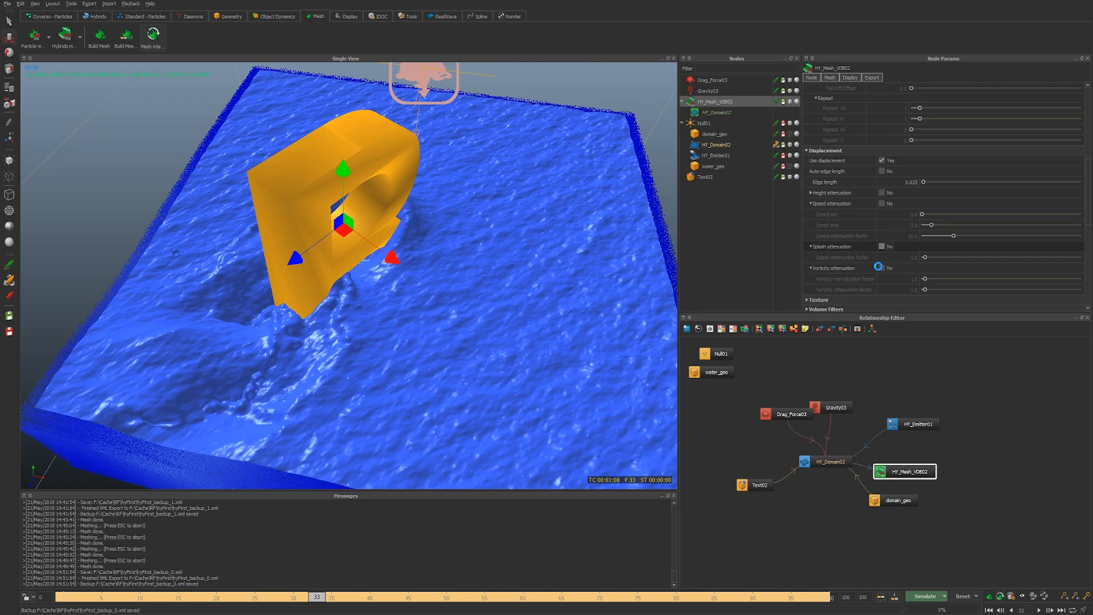
{"action": "left_click_drag", "start_coordinate": [456, 345], "coordinate": [473, 325], "text": "alt"}
{"action": "double_click", "coordinate": [913, 258]}
{"action": "type", "text": "5"}
{"action": "key", "text": "Return"}
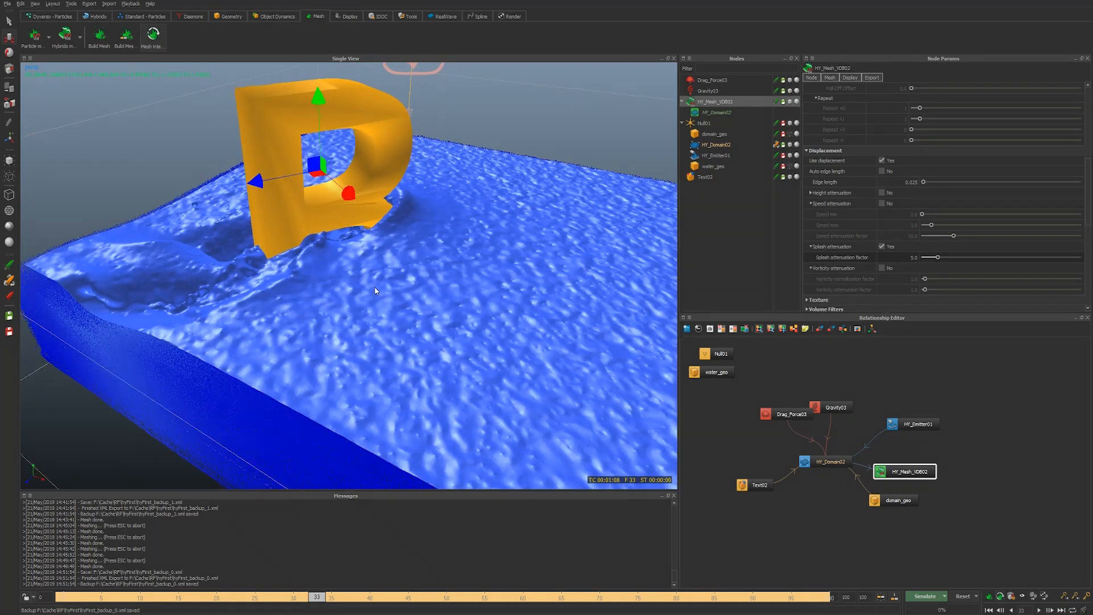
{"action": "left_click_drag", "start_coordinate": [376, 291], "coordinate": [391, 297], "text": "alt"}
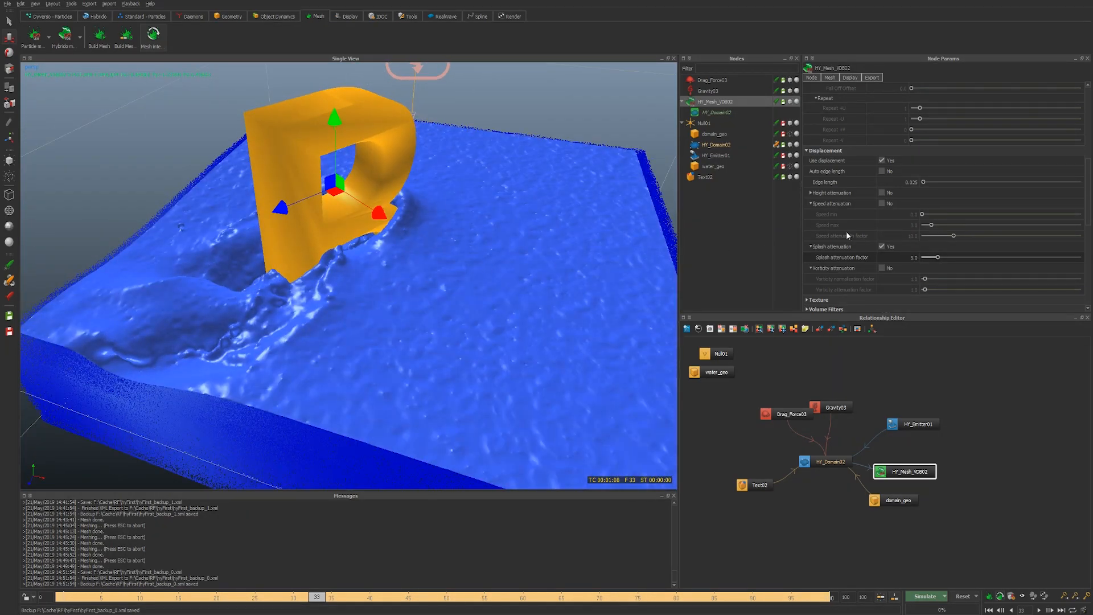
Step: Reduce the Splash attenuation factor to 2 and check the water surface around the letter
{"action": "double_click", "coordinate": [908, 258]}
{"action": "type", "text": "2"}
{"action": "left_click", "coordinate": [434, 293]}
{"action": "left_click_drag", "start_coordinate": [425, 296], "coordinate": [520, 278], "text": "alt"}
Step: Switch HY_Mesh_VDB02 from Splash attenuation back to Speed attenuation and inspect the displaced surface around the letter
{"action": "left_click", "coordinate": [883, 246]}
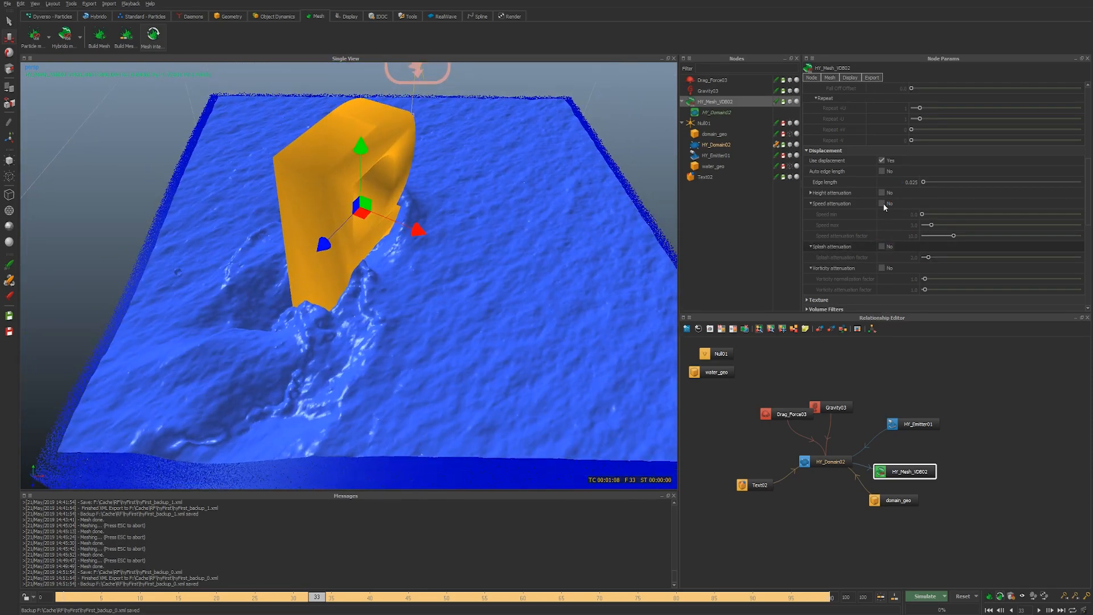
{"action": "mouse_move", "coordinate": [579, 266]}
{"action": "left_mouse_down", "text": "alt"}
{"action": "mouse_move", "coordinate": [522, 297]}
{"action": "mouse_move", "coordinate": [544, 249]}
{"action": "mouse_move", "coordinate": [588, 262]}
{"action": "left_mouse_up", "text": "alt"}
{"action": "left_click", "coordinate": [884, 204]}
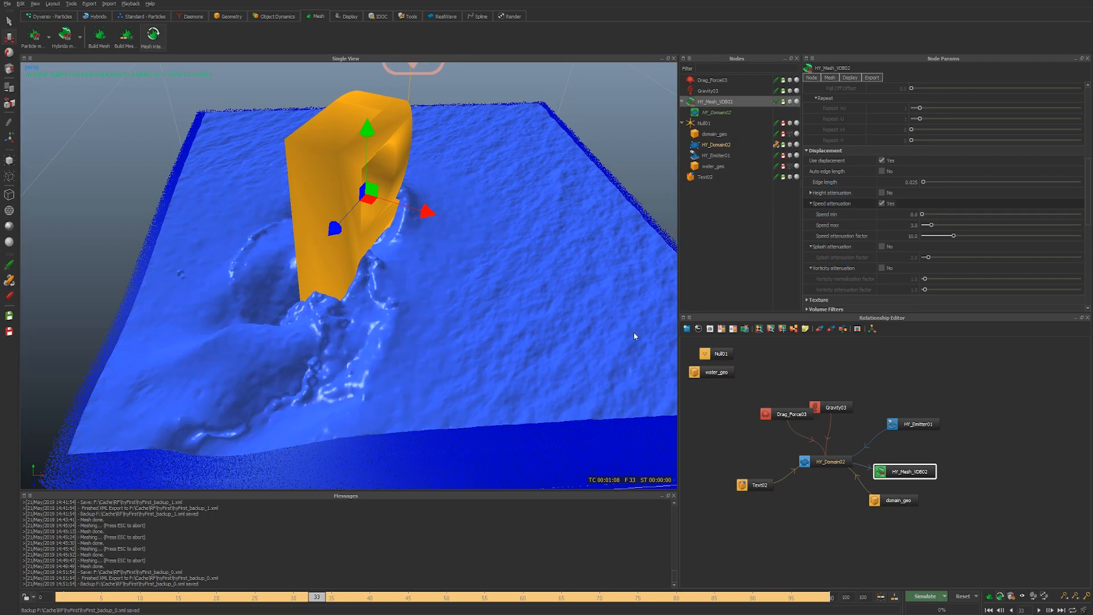
{"action": "left_click_drag", "start_coordinate": [573, 321], "coordinate": [547, 314], "text": "alt"}
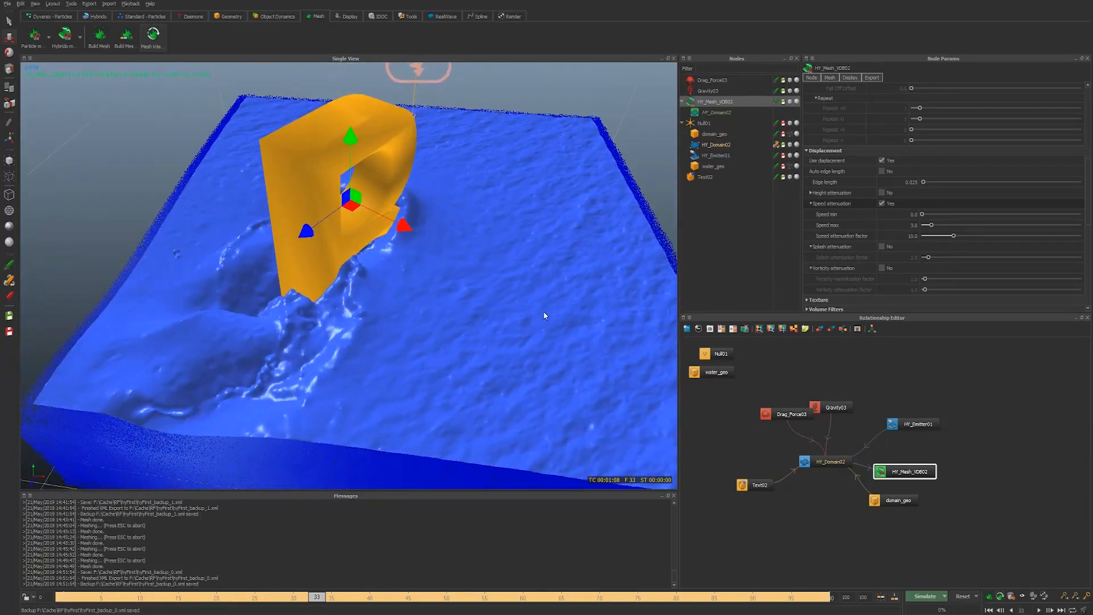
{"action": "right_click_drag", "start_coordinate": [547, 314], "coordinate": [512, 314], "text": "alt"}
{"action": "left_click_drag", "start_coordinate": [512, 317], "coordinate": [441, 320], "text": "alt"}
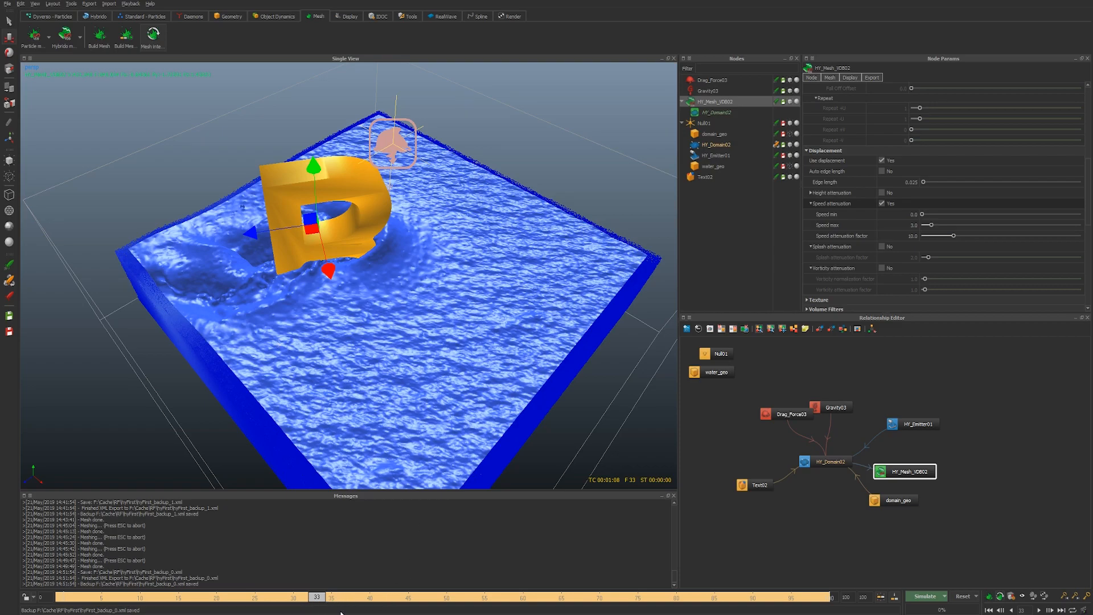
{"action": "middle_click_drag", "start_coordinate": [355, 394], "coordinate": [367, 405], "text": "alt"}
{"action": "mouse_move", "coordinate": [367, 406]}
{"action": "right_mouse_down", "text": "alt"}
{"action": "mouse_move", "coordinate": [398, 413]}
{"action": "mouse_move", "coordinate": [388, 412]}
{"action": "right_mouse_up", "text": "alt"}
{"action": "left_click_drag", "start_coordinate": [388, 411], "coordinate": [411, 409], "text": "alt"}
{"action": "mouse_move", "coordinate": [411, 409]}
{"action": "right_mouse_down", "text": "alt"}
{"action": "mouse_move", "coordinate": [387, 405]}
{"action": "mouse_move", "coordinate": [430, 417]}
{"action": "mouse_move", "coordinate": [405, 413]}
{"action": "right_mouse_up", "text": "alt"}
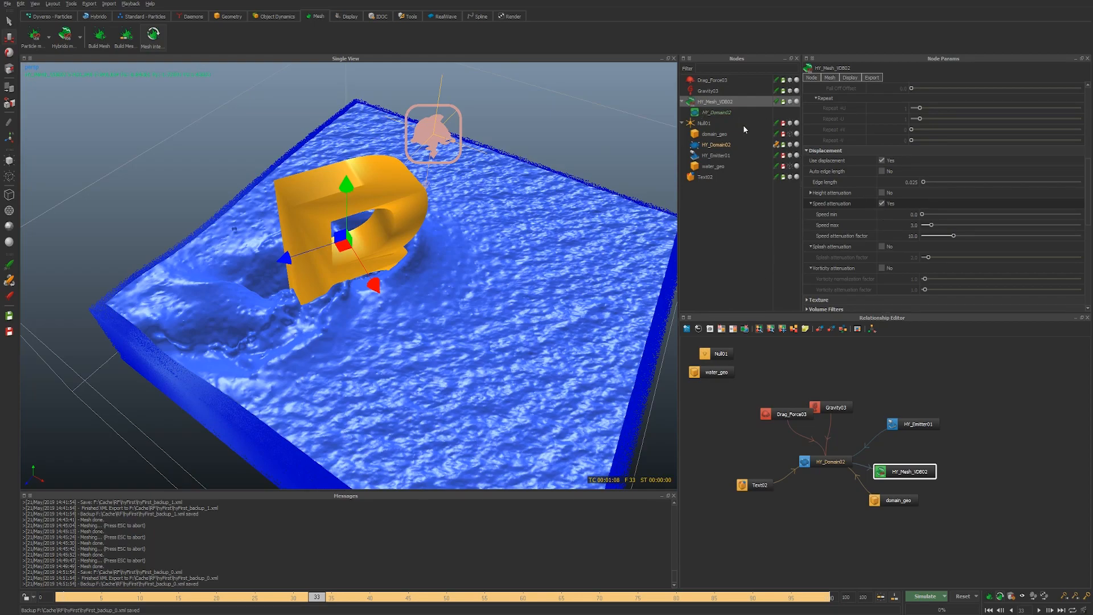
Step: Turn on Extension in HY_Mesh_VDB02's Boundaries settings and inspect how the extended ocean blends with the simulated area
{"action": "scroll", "coordinate": [871, 165], "scroll_direction": "up", "scroll_amount": 3}
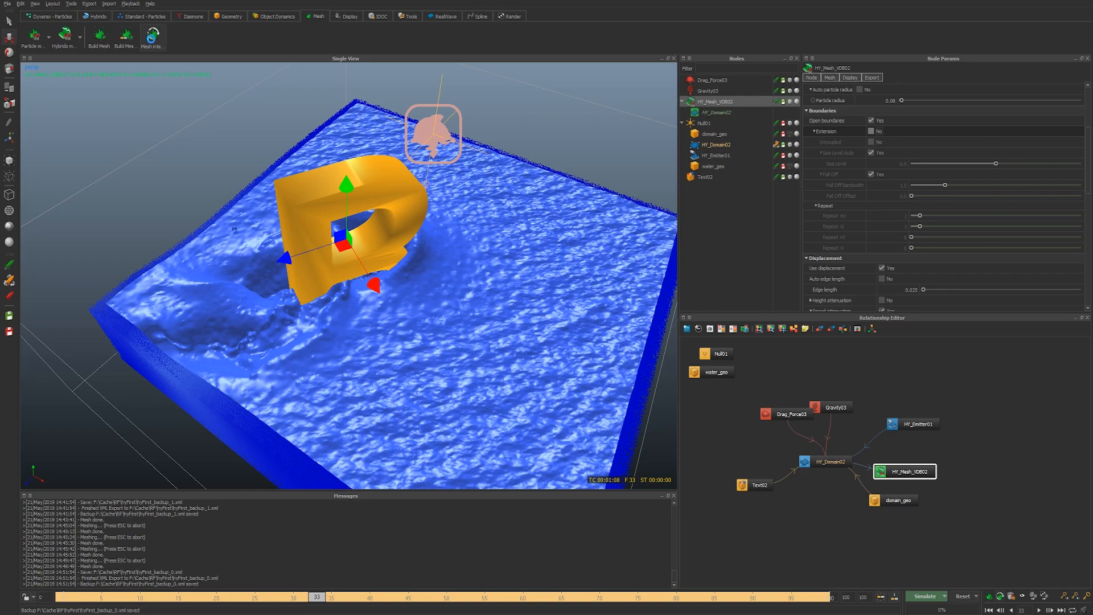
{"action": "right_click_drag", "start_coordinate": [517, 218], "coordinate": [443, 240], "text": "alt"}
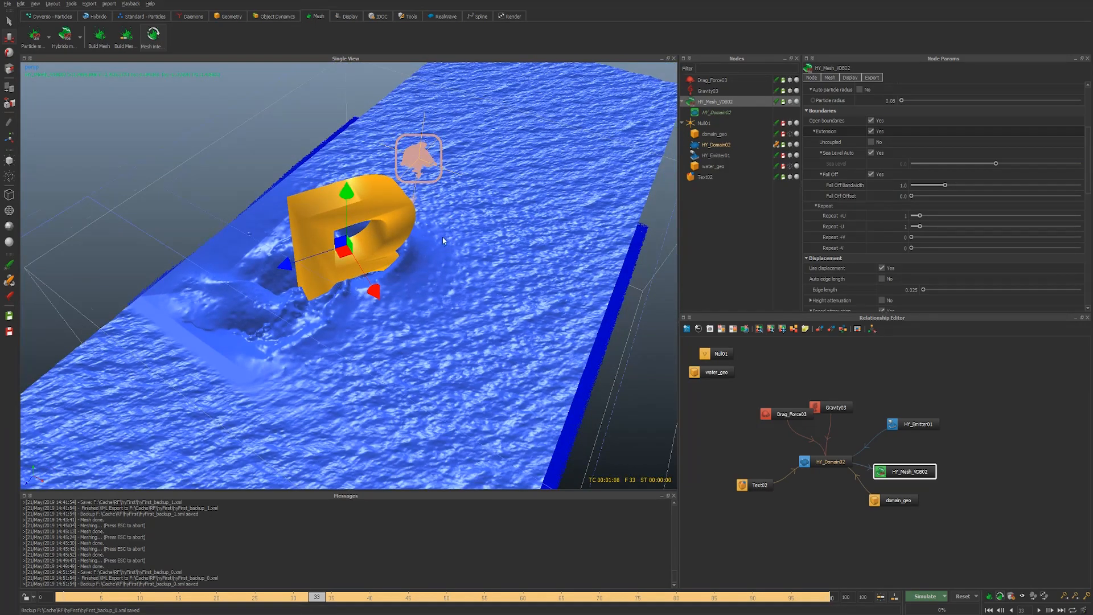
{"action": "left_click_drag", "start_coordinate": [450, 219], "coordinate": [343, 307], "text": "alt"}
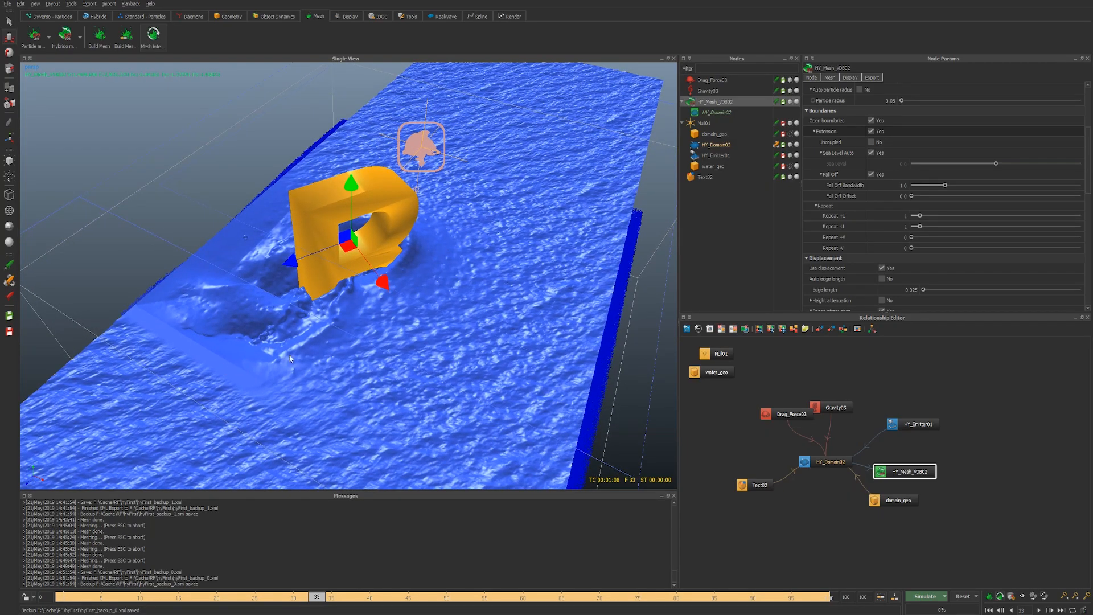
{"action": "left_click_drag", "start_coordinate": [282, 361], "coordinate": [298, 354], "text": "alt"}
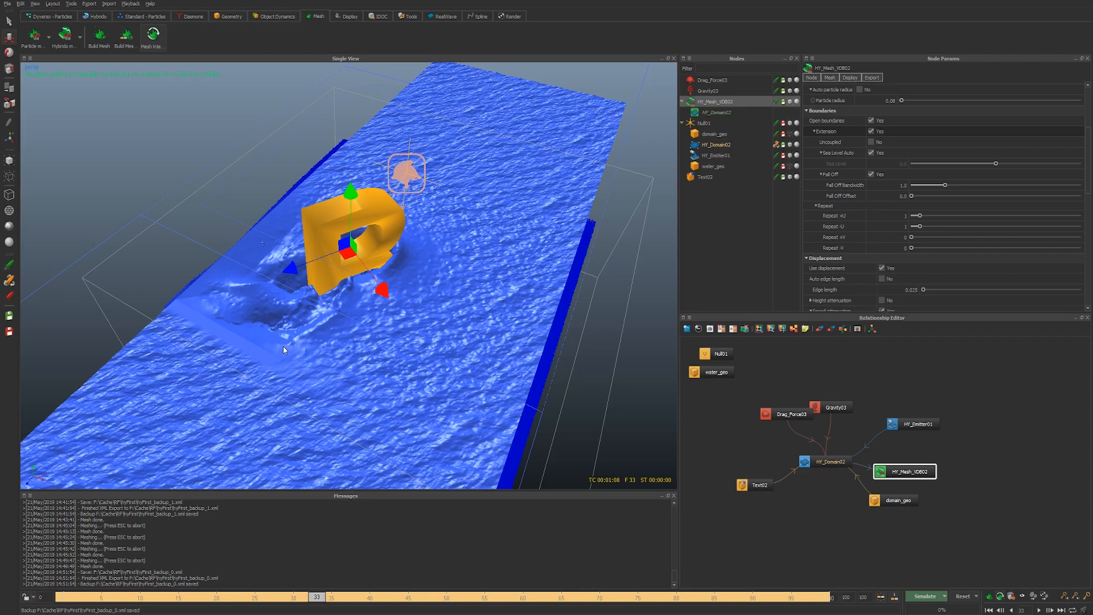
{"action": "mouse_move", "coordinate": [324, 327]}
{"action": "left_mouse_down", "text": "alt"}
{"action": "mouse_move", "coordinate": [344, 330]}
{"action": "mouse_move", "coordinate": [305, 314]}
{"action": "mouse_move", "coordinate": [325, 330]}
{"action": "left_mouse_up", "text": "alt"}
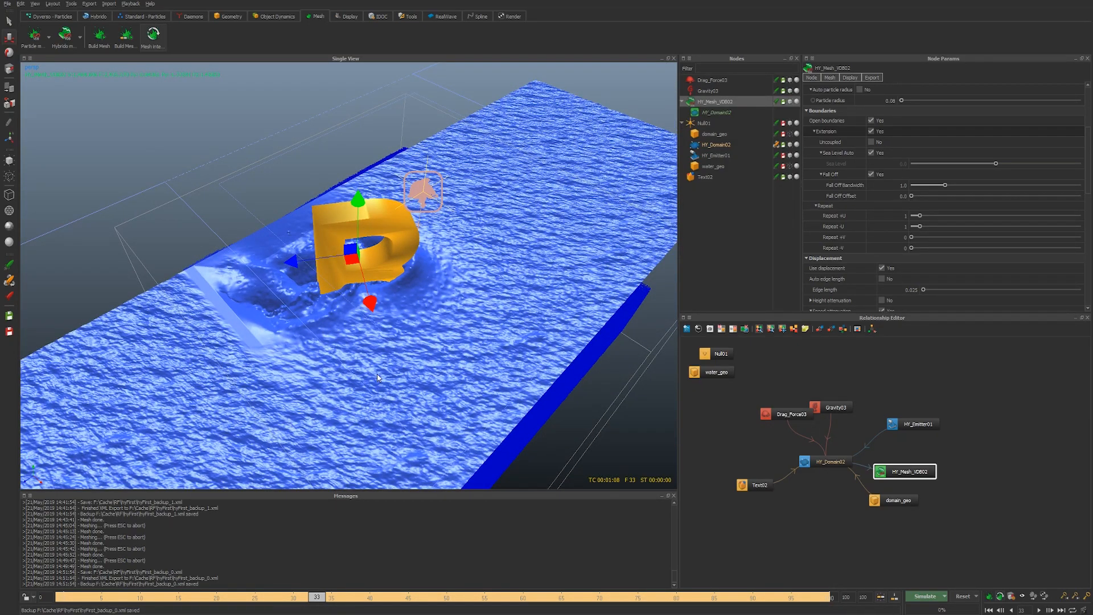
{"action": "left_click_drag", "start_coordinate": [412, 349], "coordinate": [492, 356], "text": "alt"}
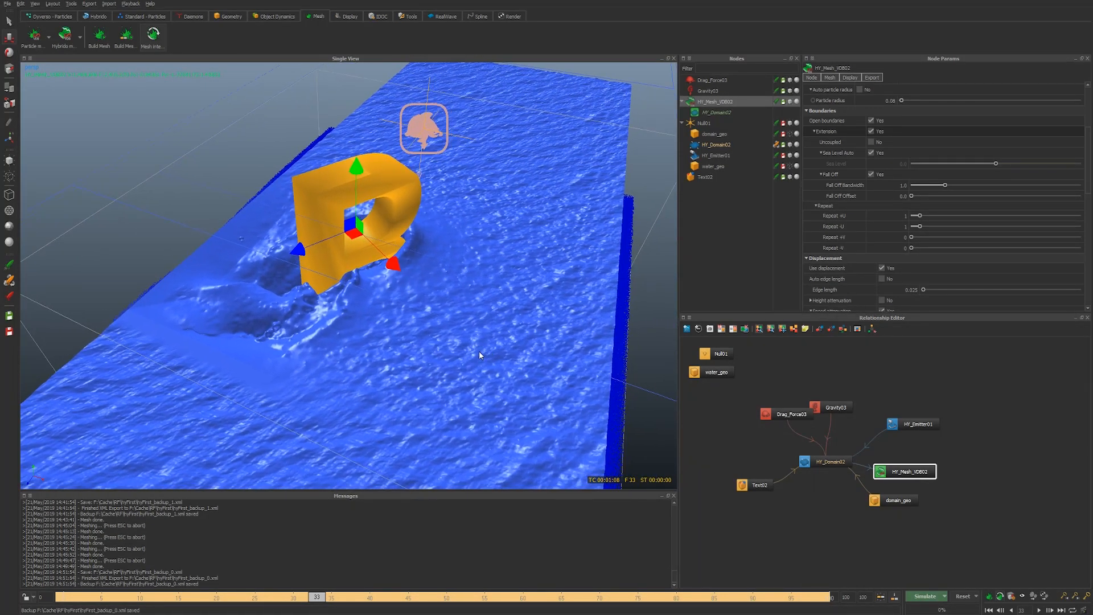
{"action": "left_click_drag", "start_coordinate": [462, 350], "coordinate": [440, 350], "text": "alt"}
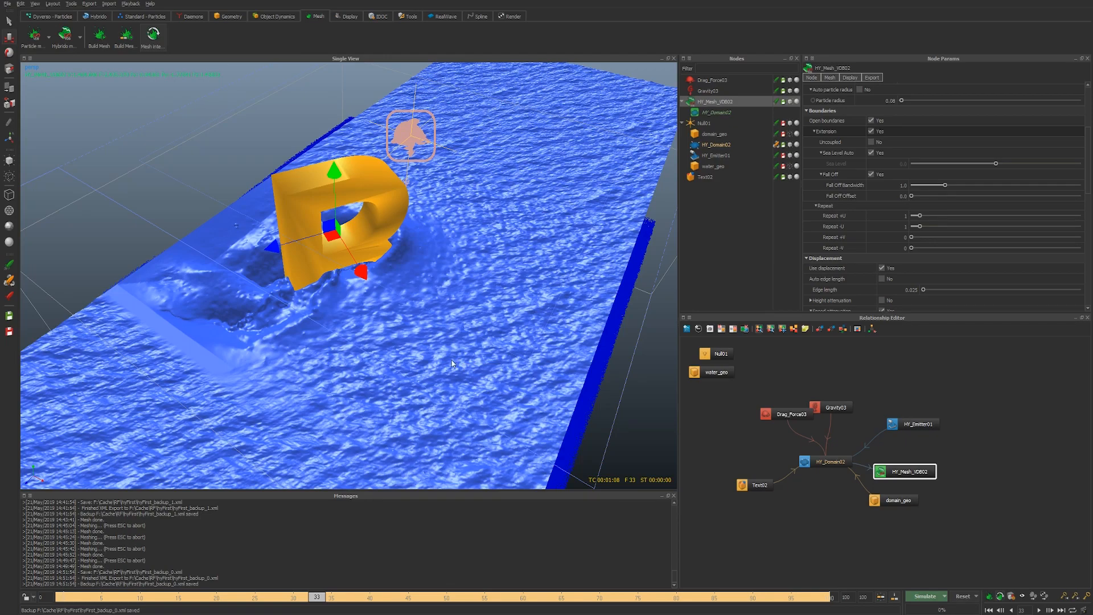
Step: Switch to the RV player, maximize its window and play the rendered frame sequence to review the extended ocean around the moving letter
{"action": "left_click_drag", "start_coordinate": [447, 359], "coordinate": [433, 333], "text": "alt"}
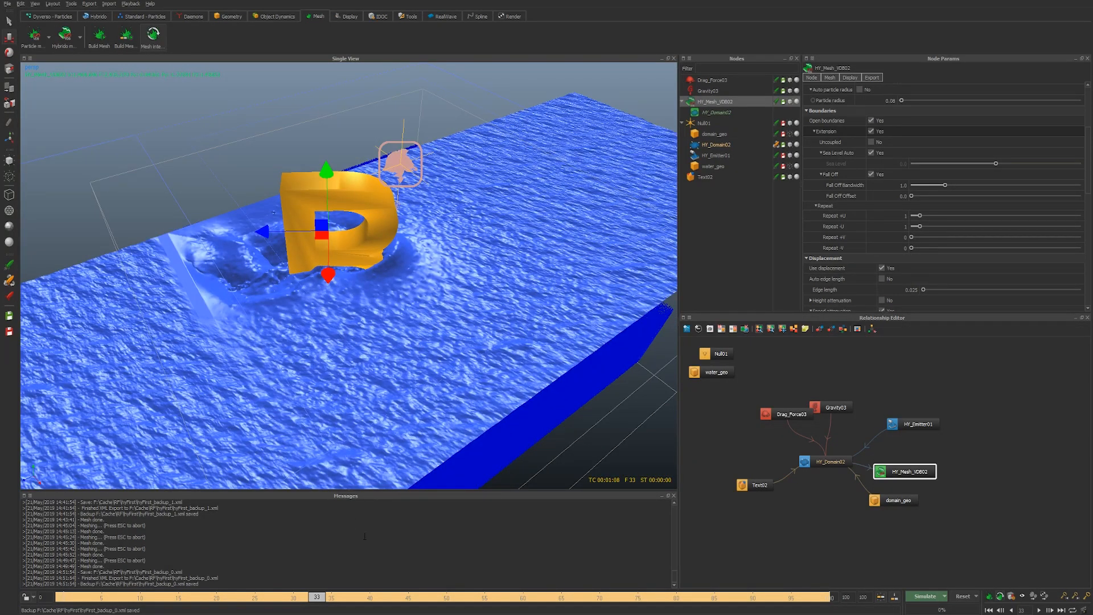
{"action": "mouse_move", "coordinate": [240, 614]}
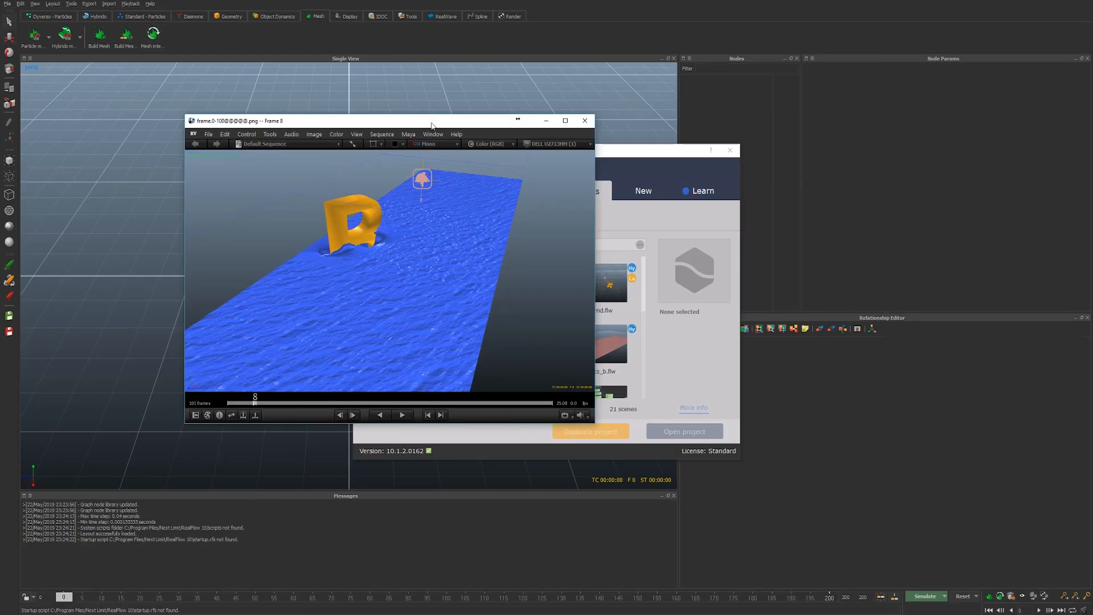
{"action": "double_click", "coordinate": [433, 122]}
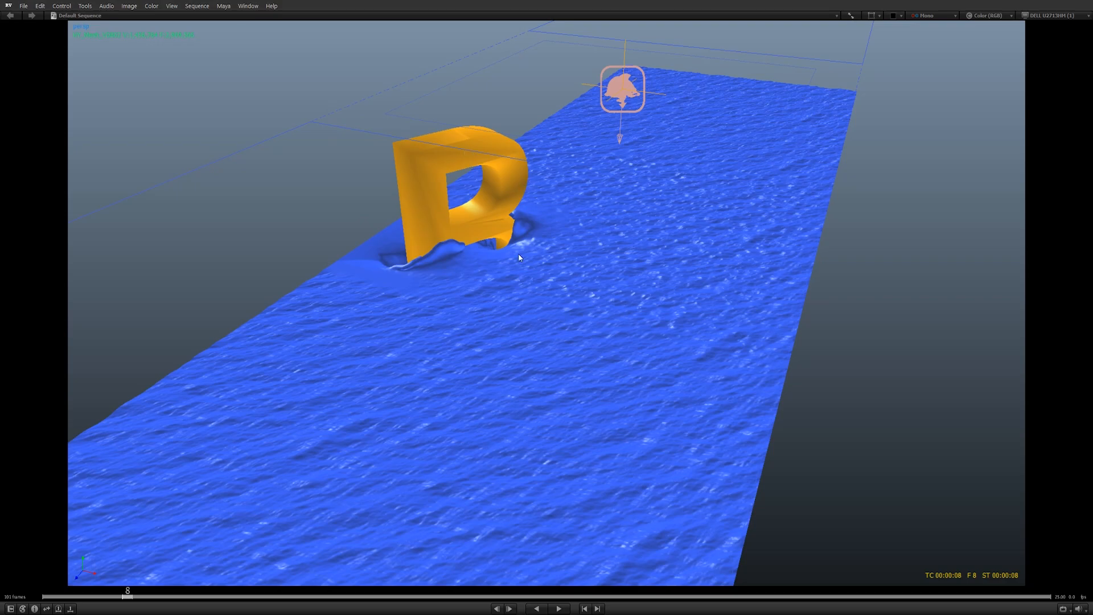
{"action": "key", "text": "space"}
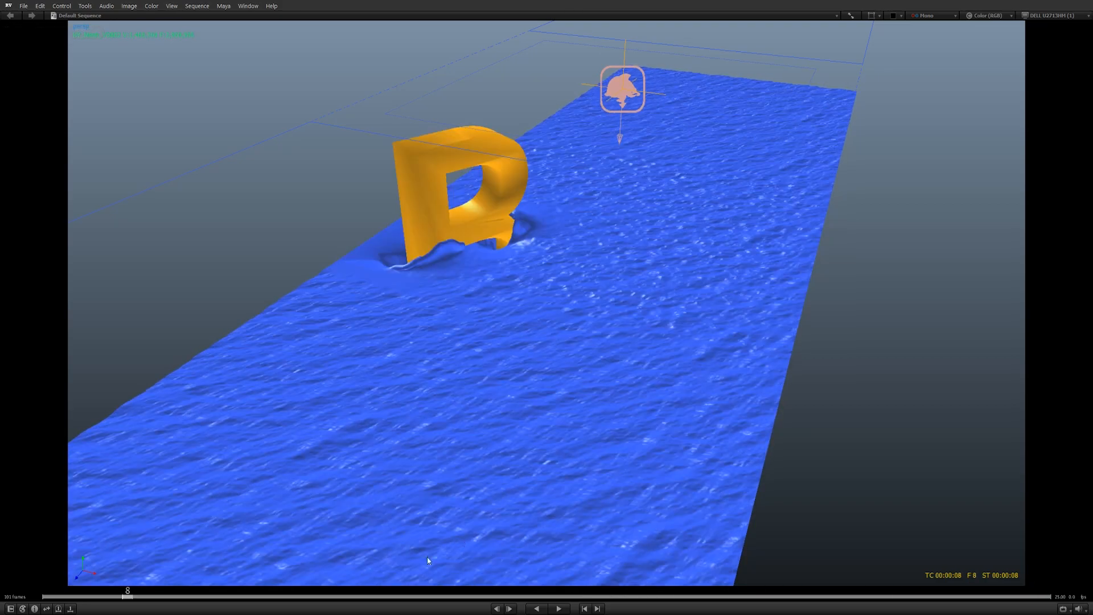
{"action": "key", "text": "space"}
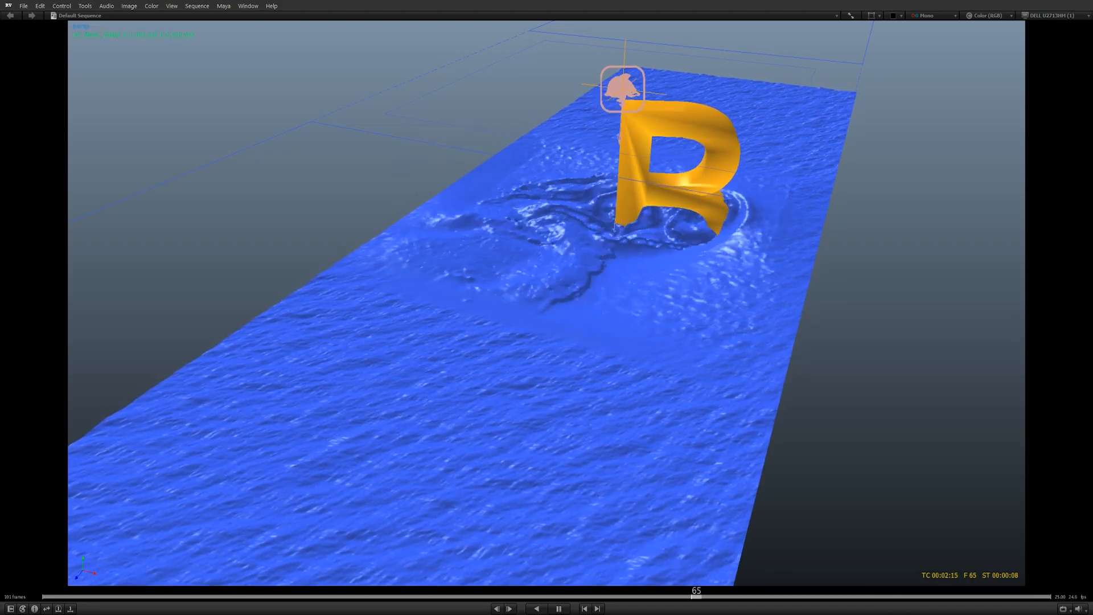
{"action": "key", "text": "space"}
{"action": "key", "text": "space"}
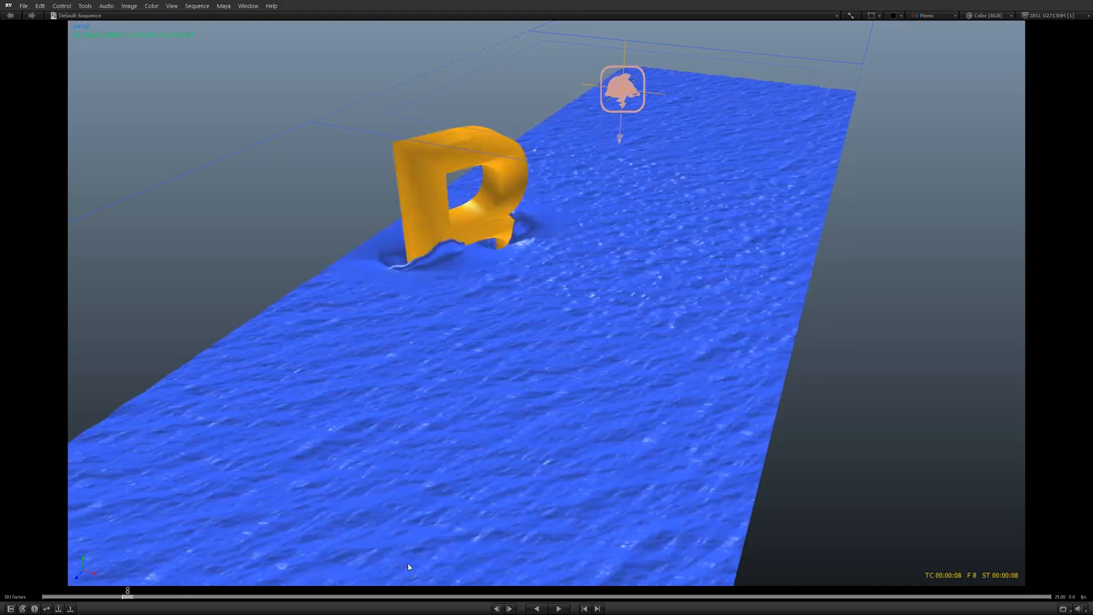
{"action": "key", "text": "space"}
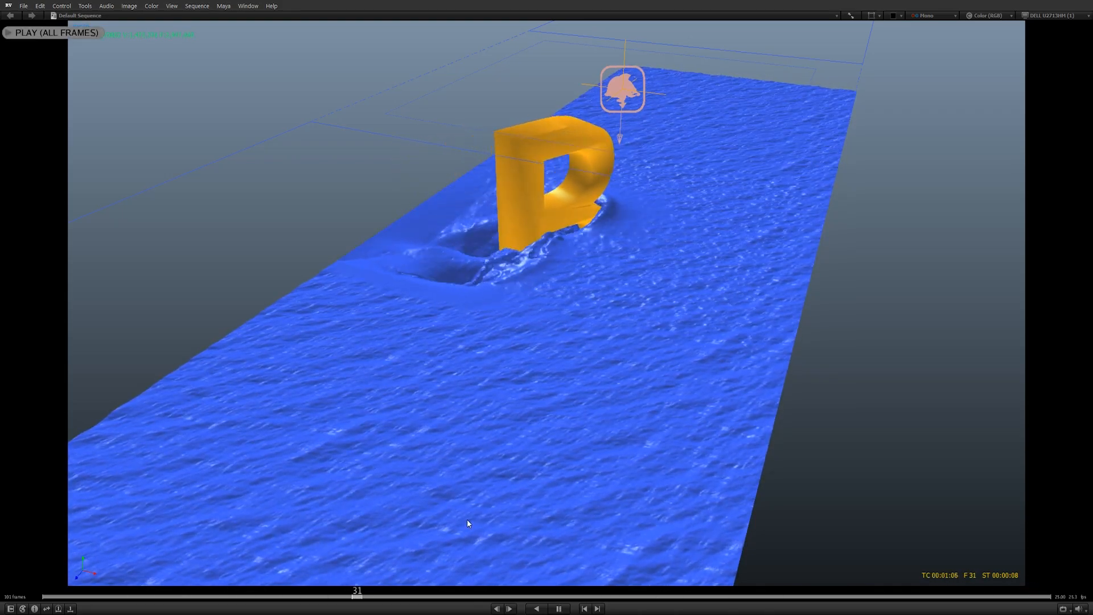